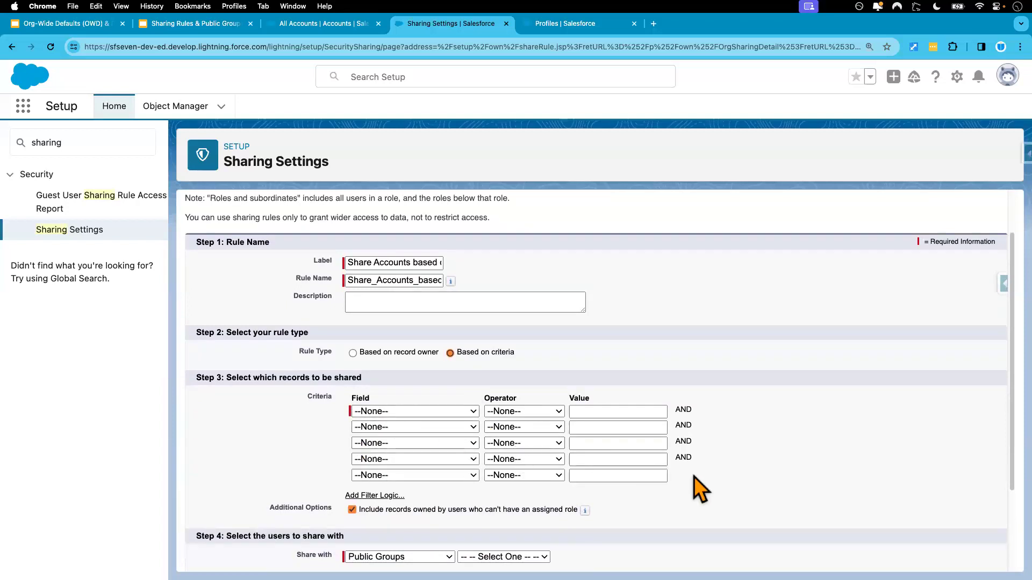
Step: Set the rule's first criterion to Account Region equals North, picking the value from the lookup
scroll(694, 476, "down", 1)
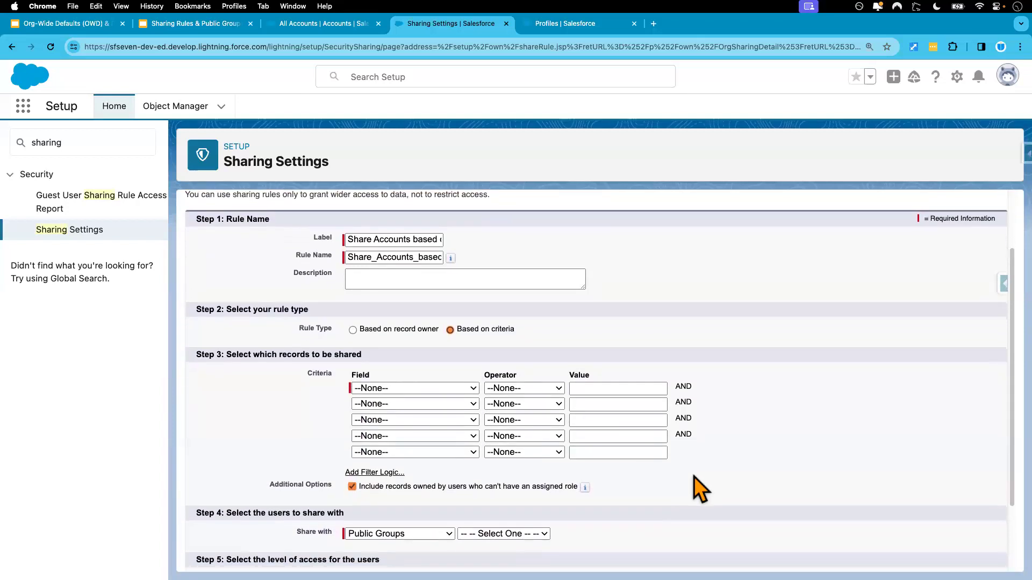
left_click(436, 389)
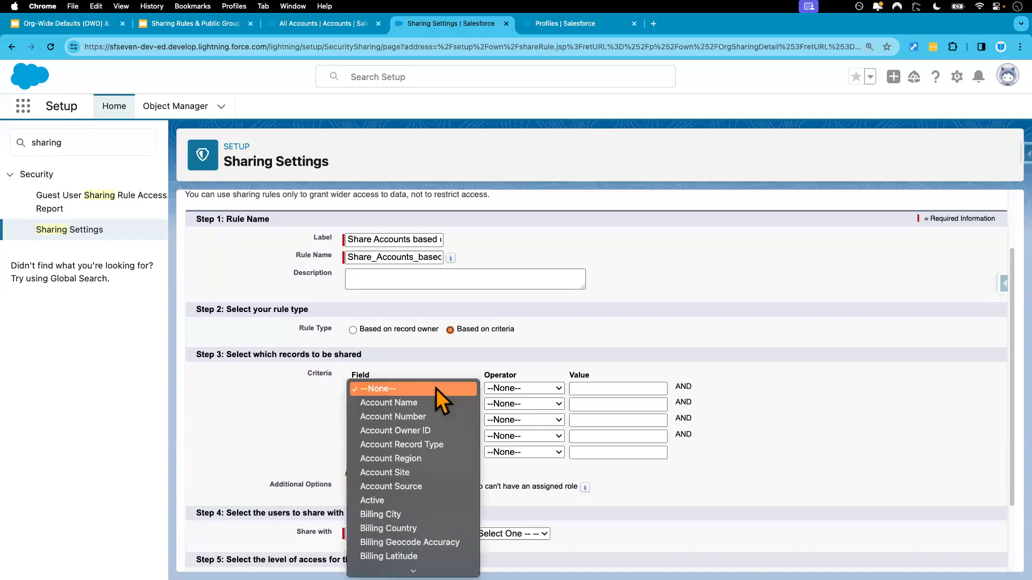
left_click(433, 455)
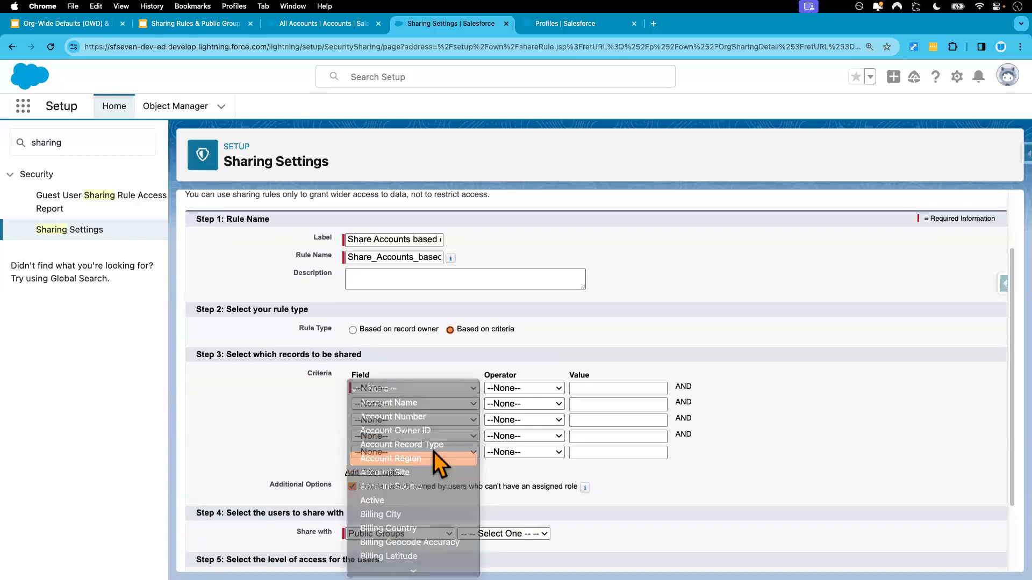
left_click(514, 389)
left_click(521, 405)
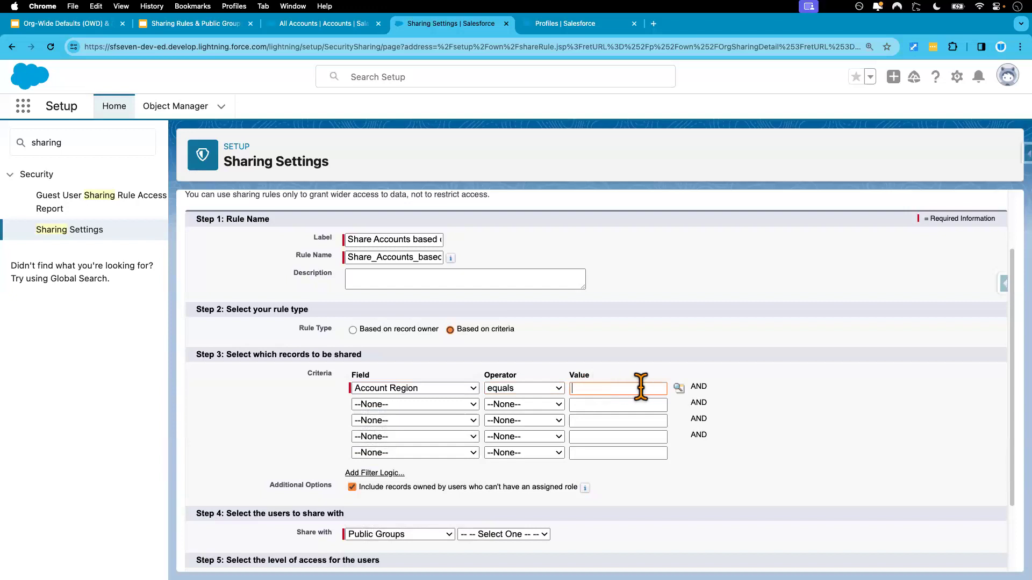
left_click(679, 389)
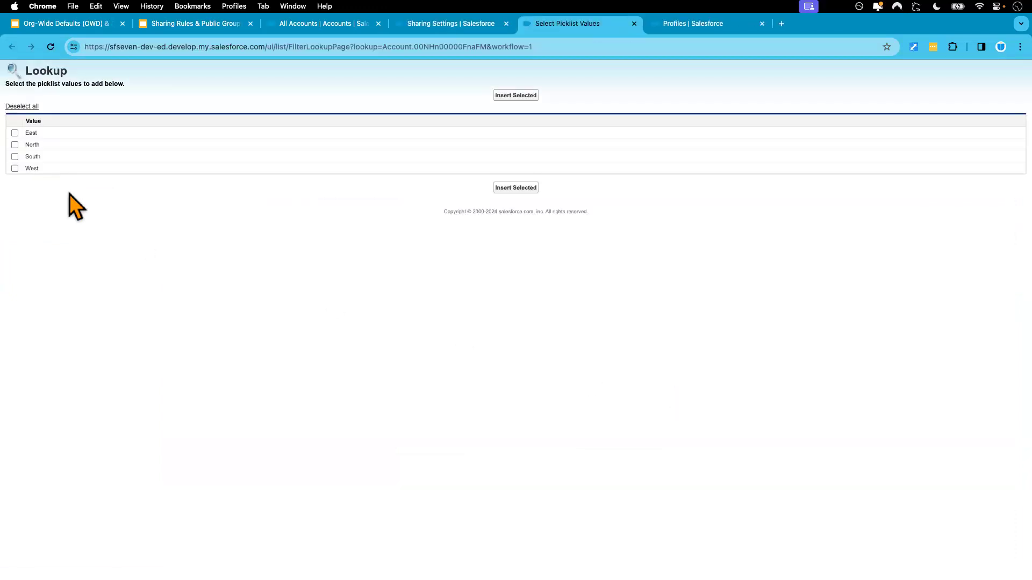
left_click(515, 187)
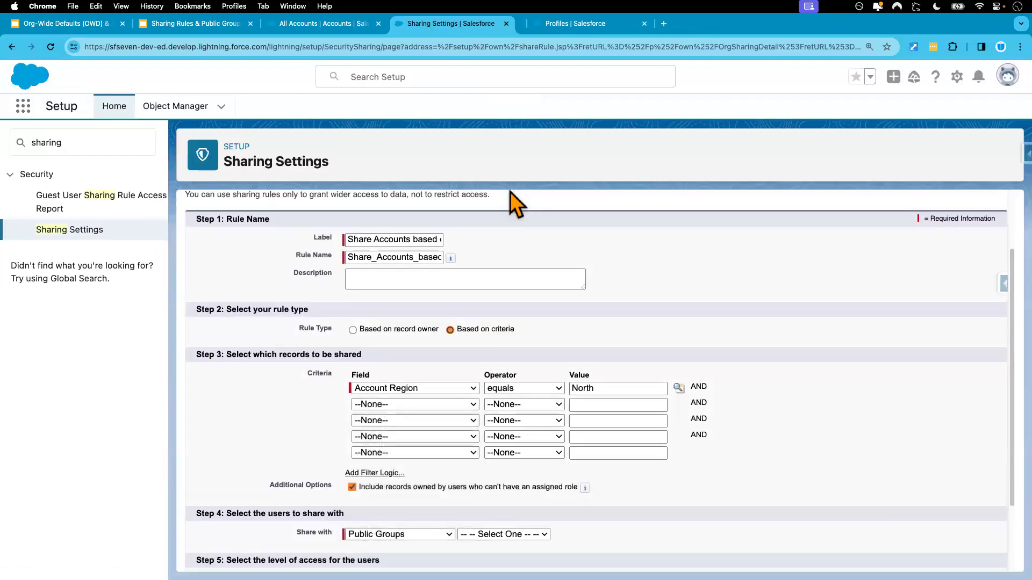
Step: Set the second criterion to Account Source equals Web, picking the value from the lookup
left_click(414, 405)
key("Escape")
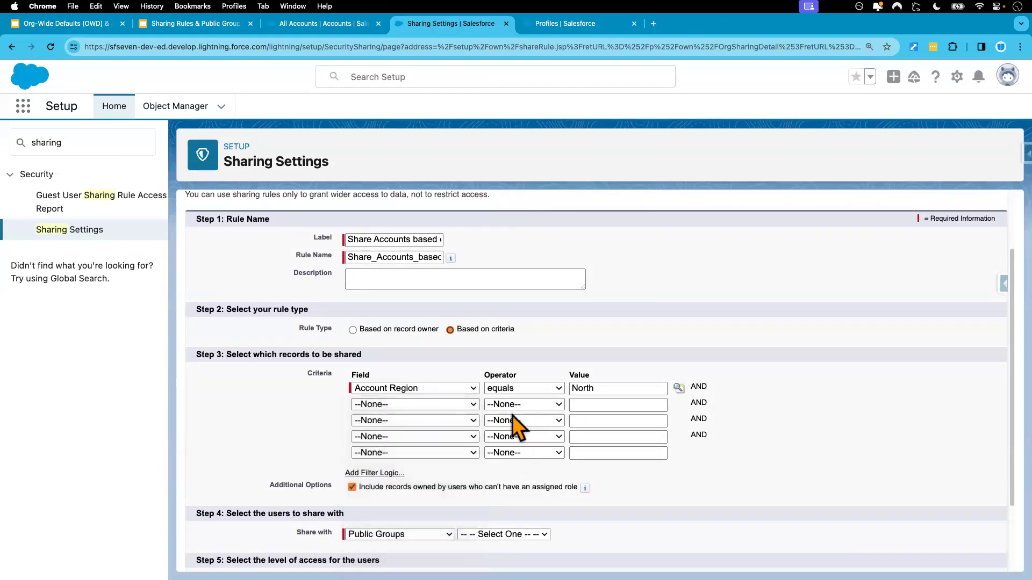
left_click(520, 405)
left_click(521, 421)
left_click(666, 404)
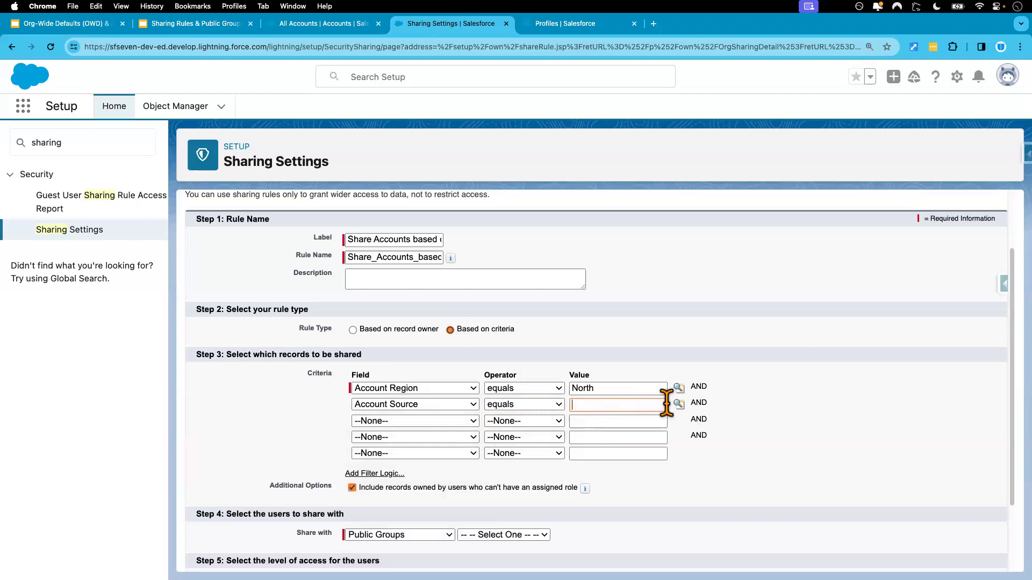
left_click(678, 404)
left_click(14, 133)
left_click(507, 201)
Step: Add filter logic to the criteria, using 1 AND 2
left_click(378, 475)
scroll(385, 465, "down", 1)
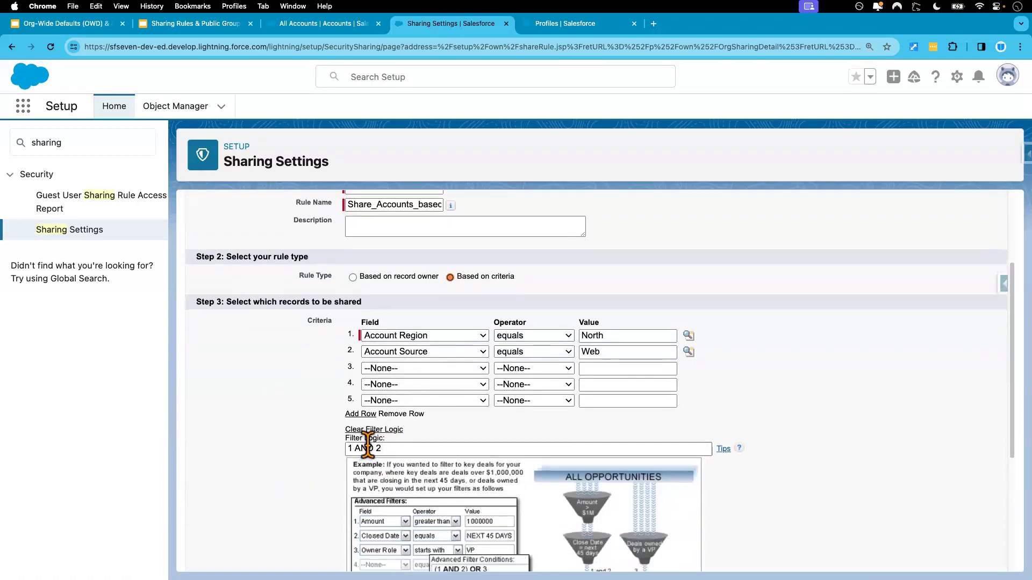
left_click_drag(386, 449, 347, 449)
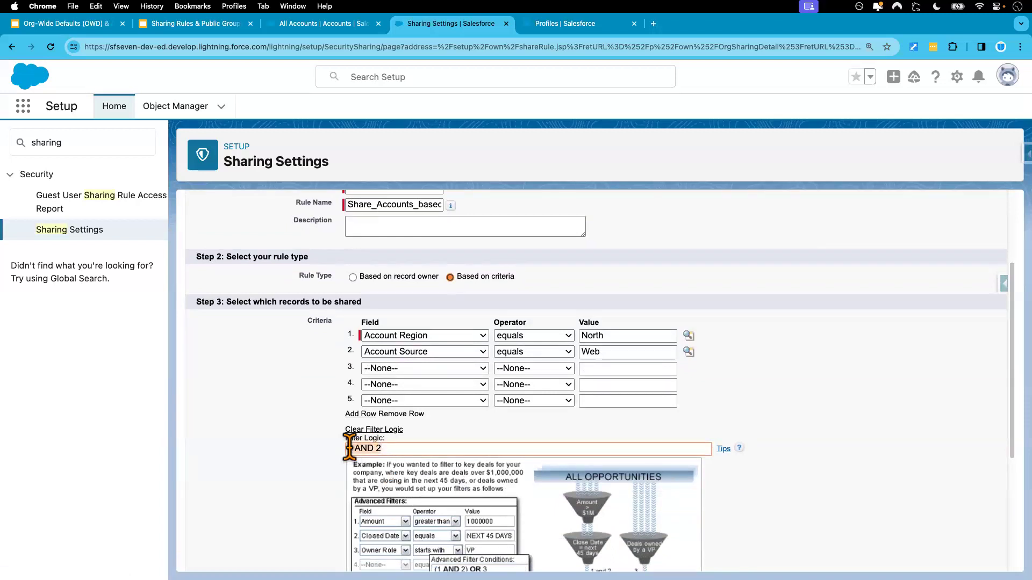
left_click(325, 401)
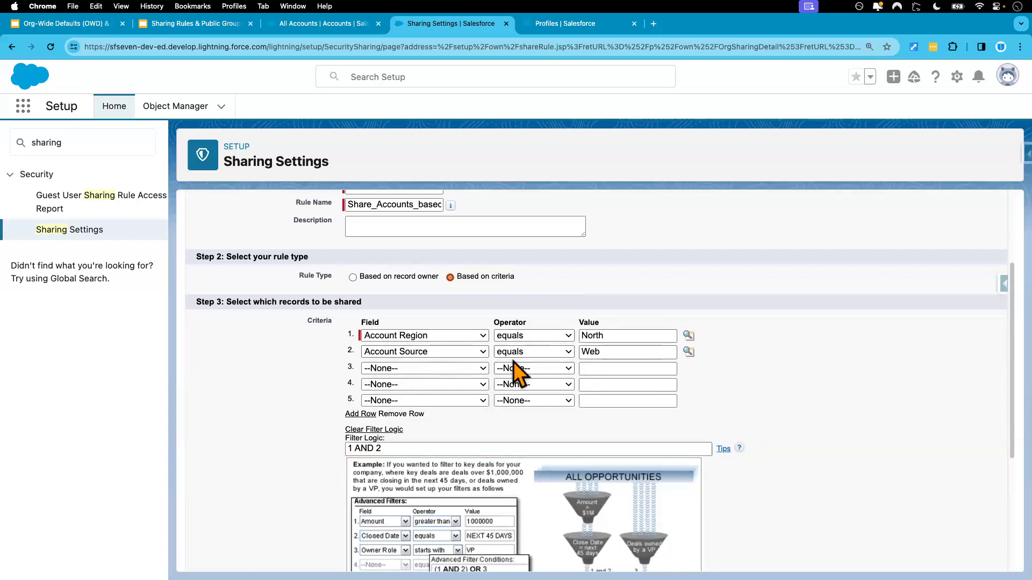
Step: Share the matching account records with the Western Sales Team role
scroll(817, 411, "down", 5)
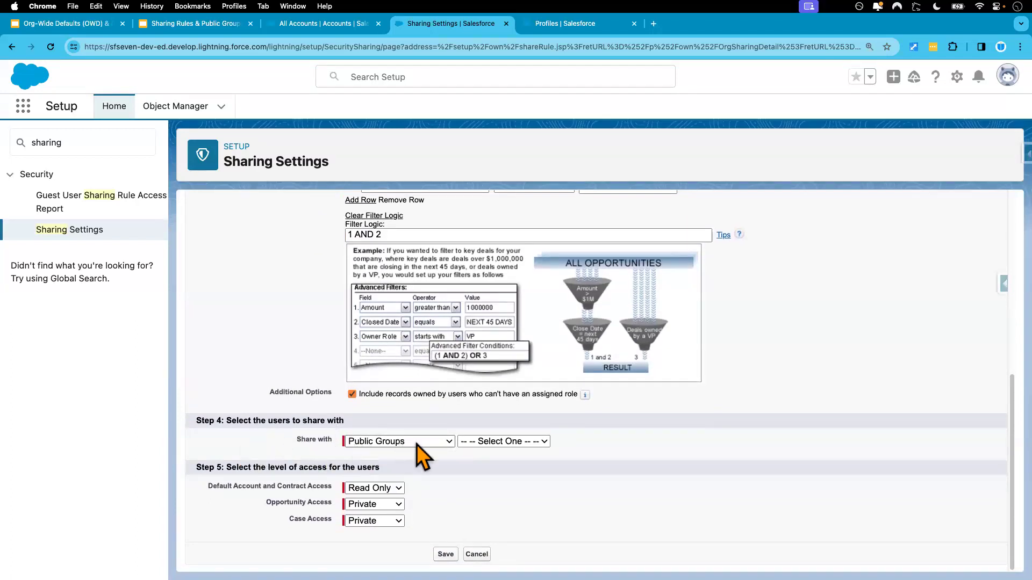
scroll(460, 476, "up", 5)
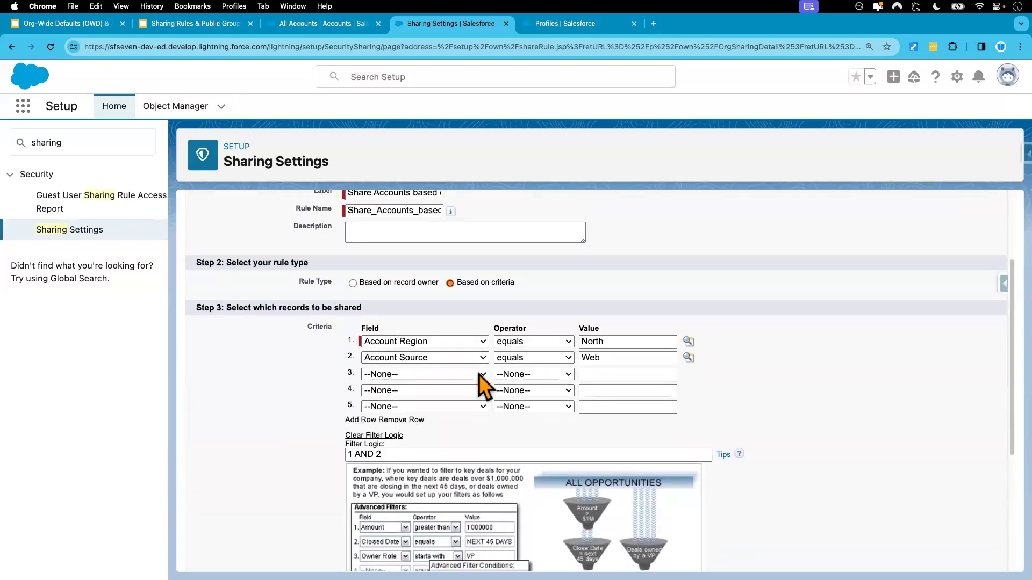
scroll(479, 450, "down", 5)
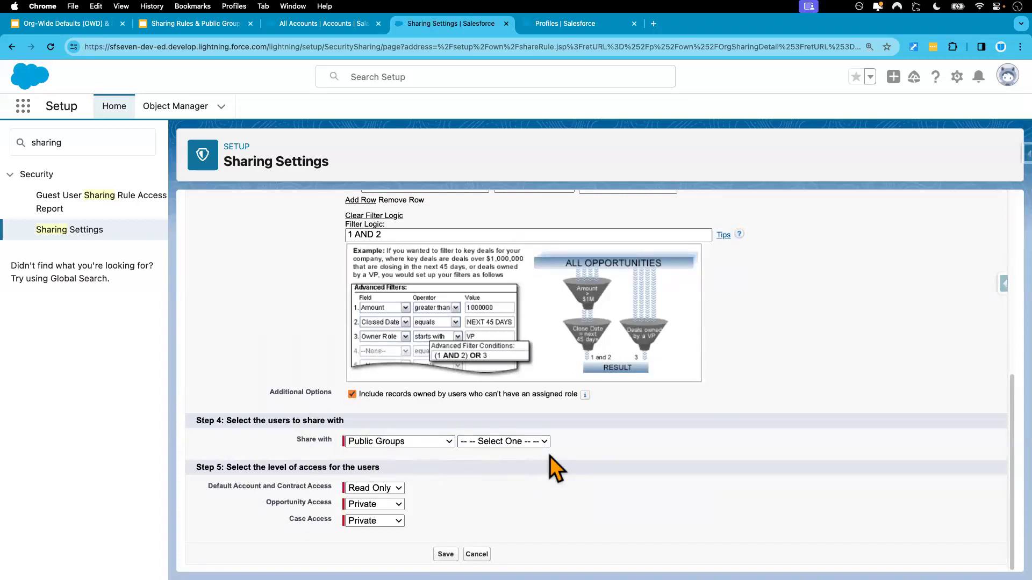
left_click(440, 441)
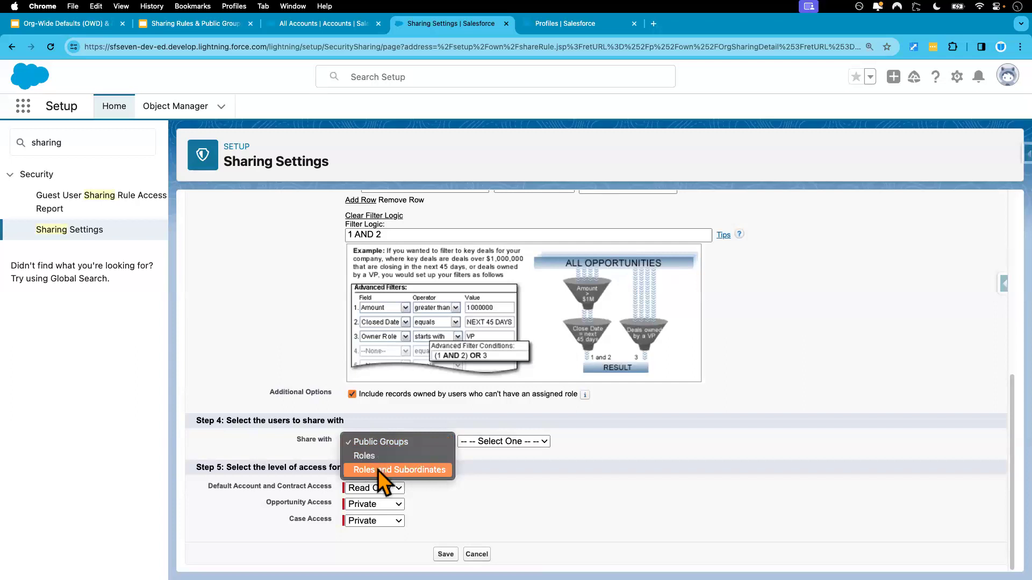
left_click(485, 469)
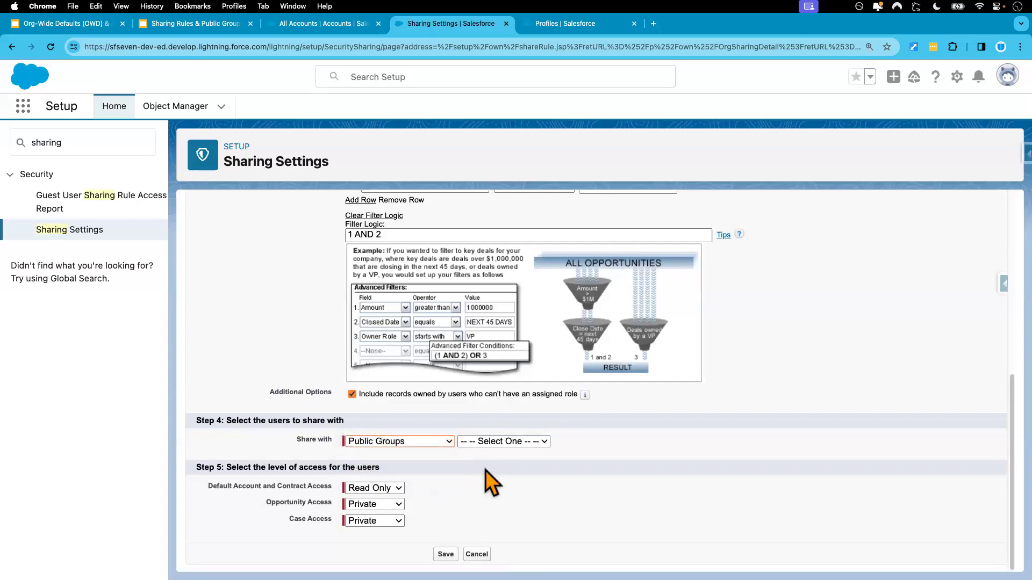
left_click(438, 442)
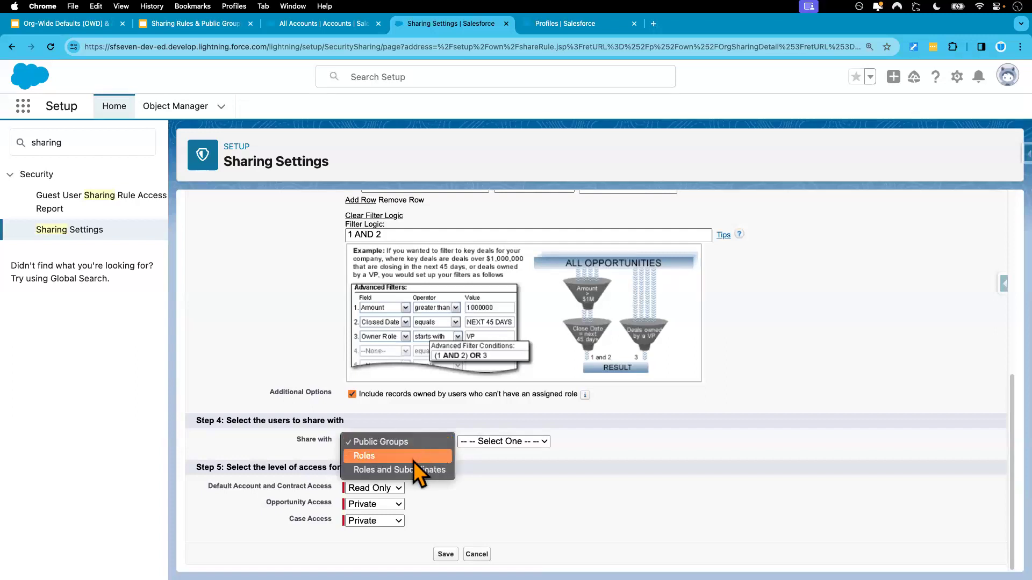
left_click(472, 456)
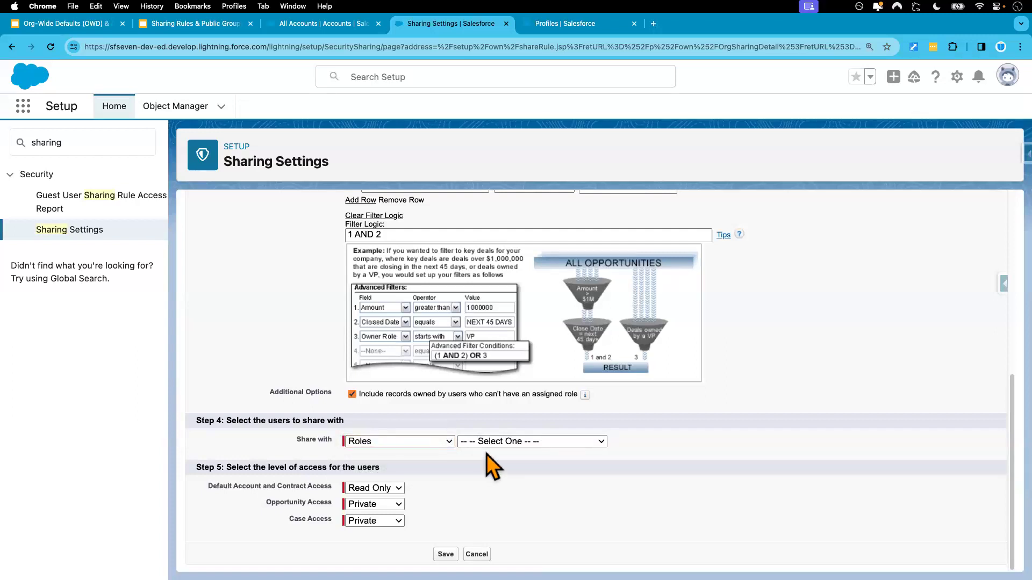
left_click(501, 444)
left_click(627, 442)
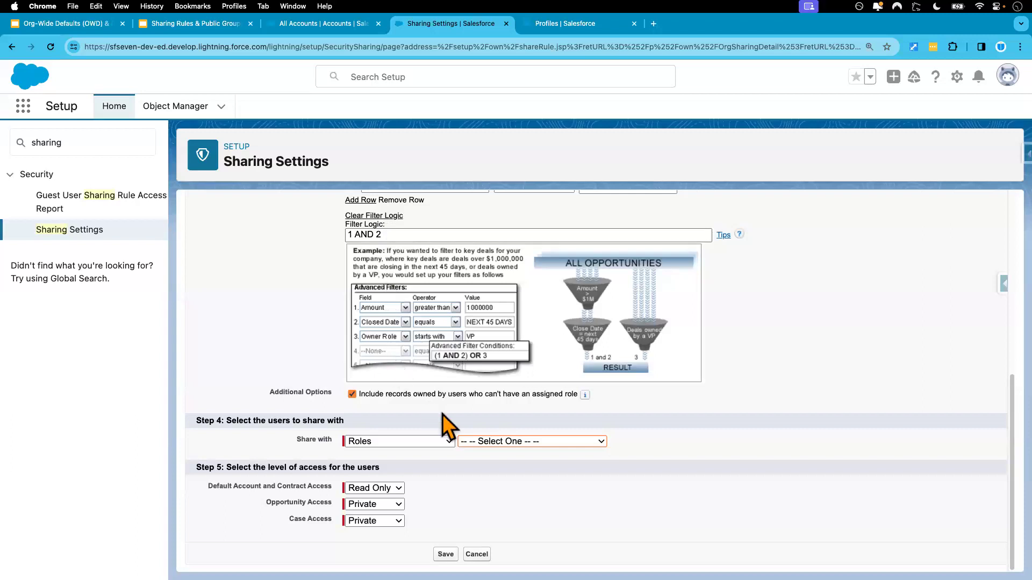
left_click(514, 443)
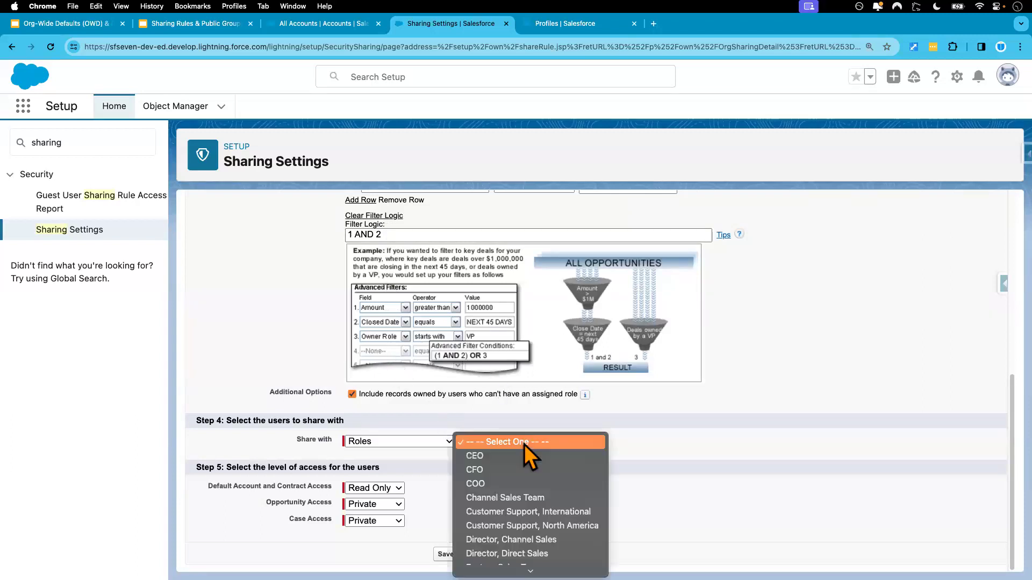
left_click(516, 567)
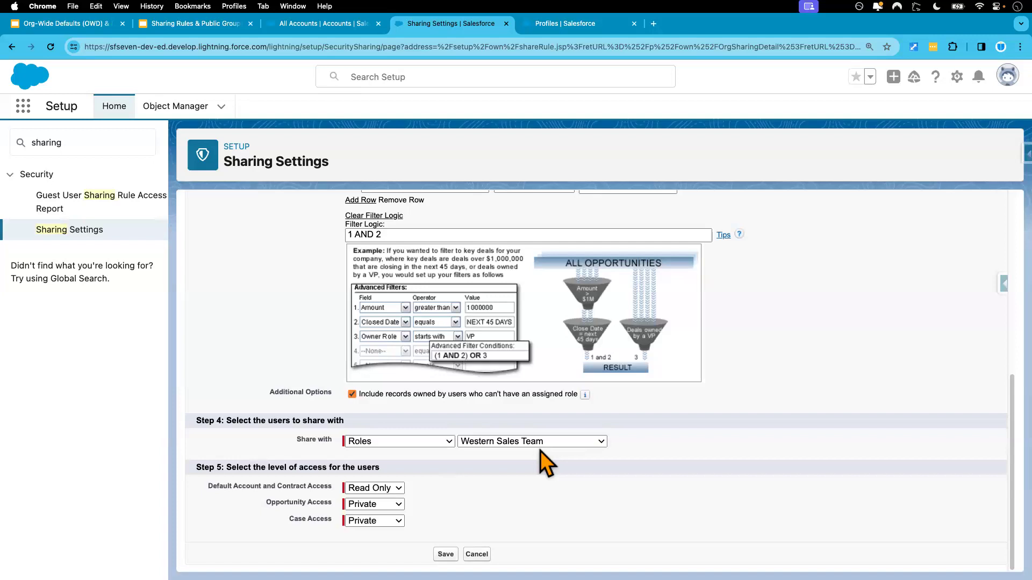
scroll(421, 433, "up", 3)
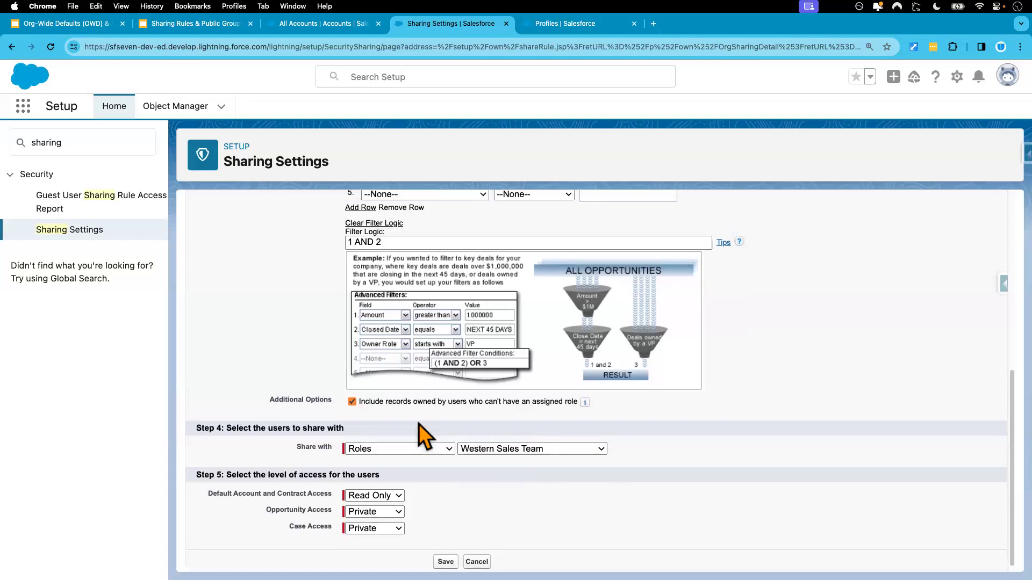
scroll(392, 349, "down", 3)
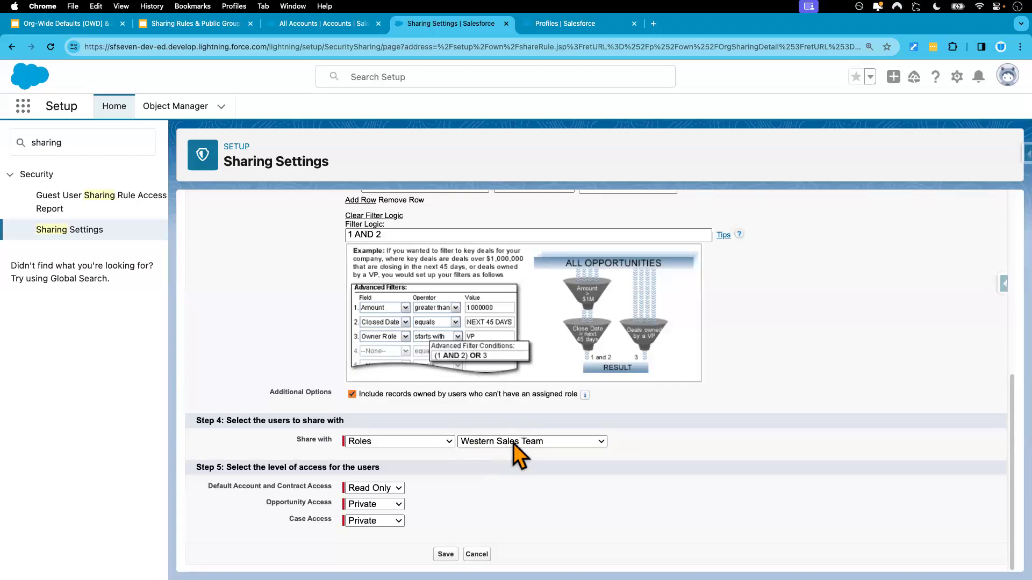
left_click(394, 445)
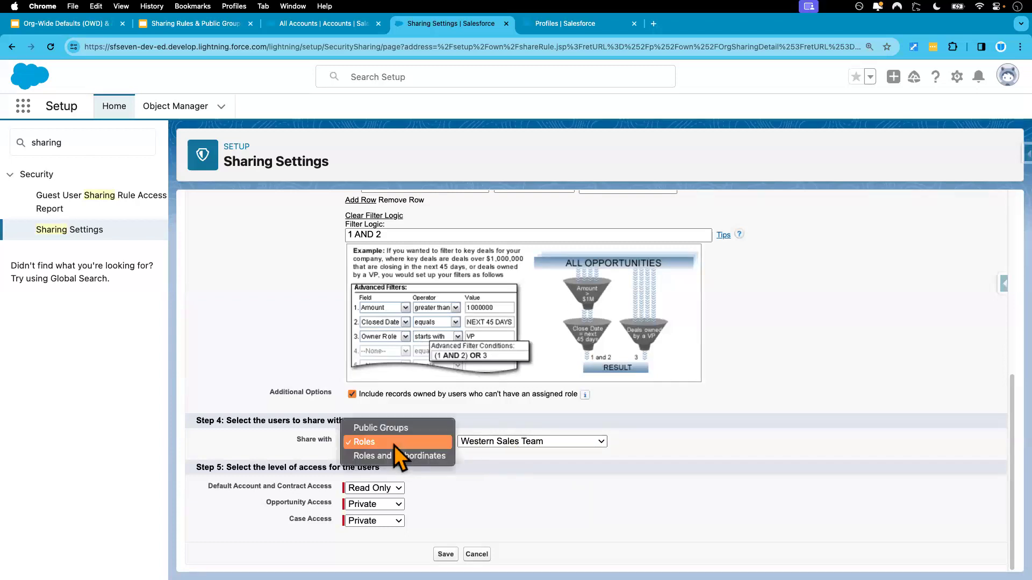
left_click(484, 472)
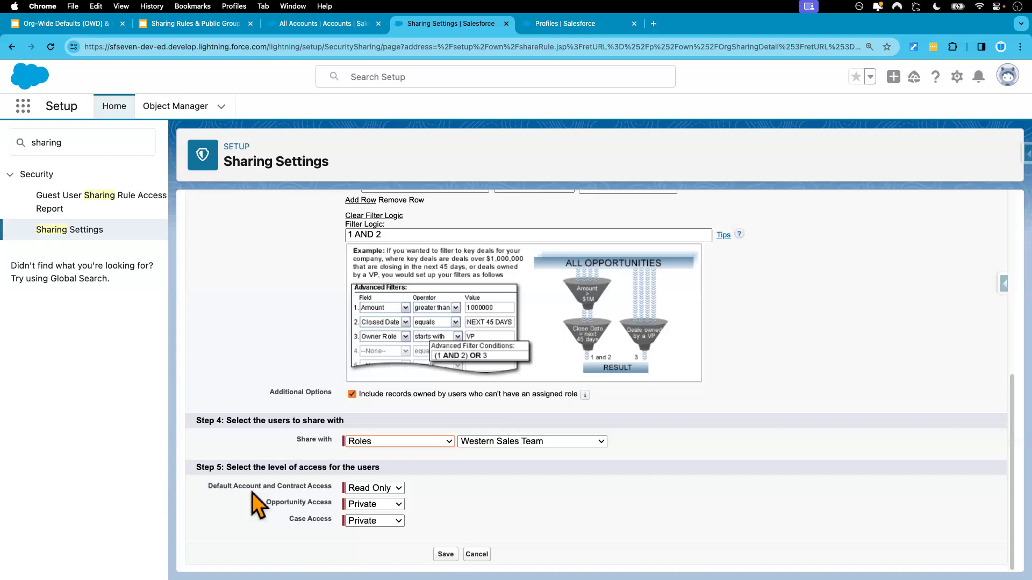
Step: Set Default Account and Contract Access and Opportunity Access to Read/Write, consulting the Criteria Based Sharing Rule slide in Google Slides
left_click(397, 489)
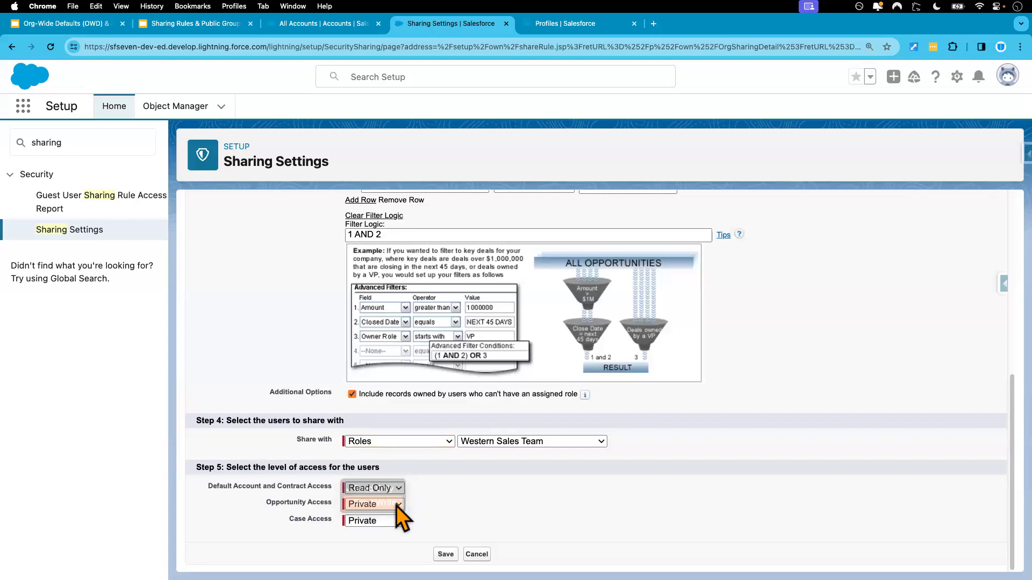
left_click(397, 504)
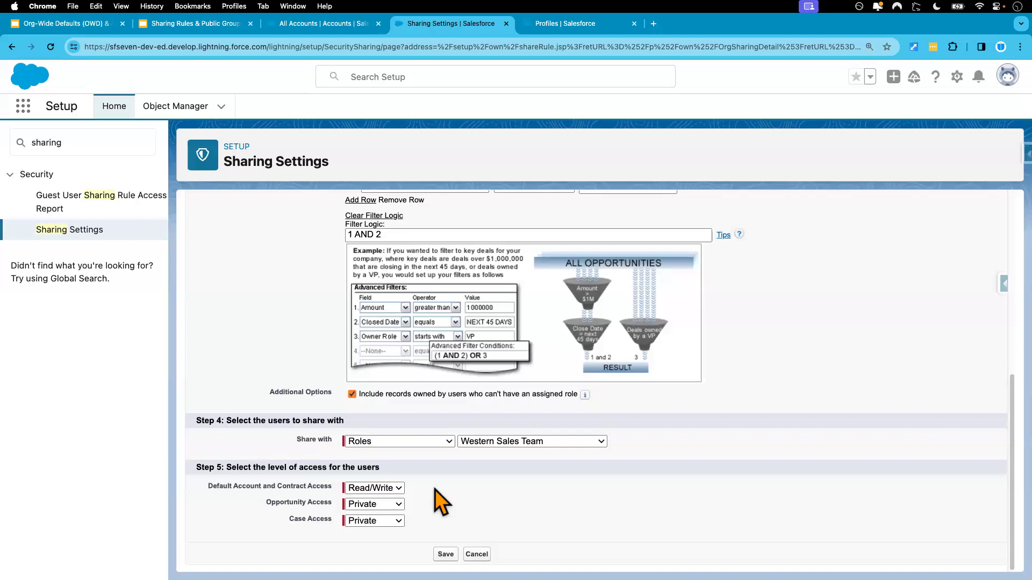
left_click(198, 24)
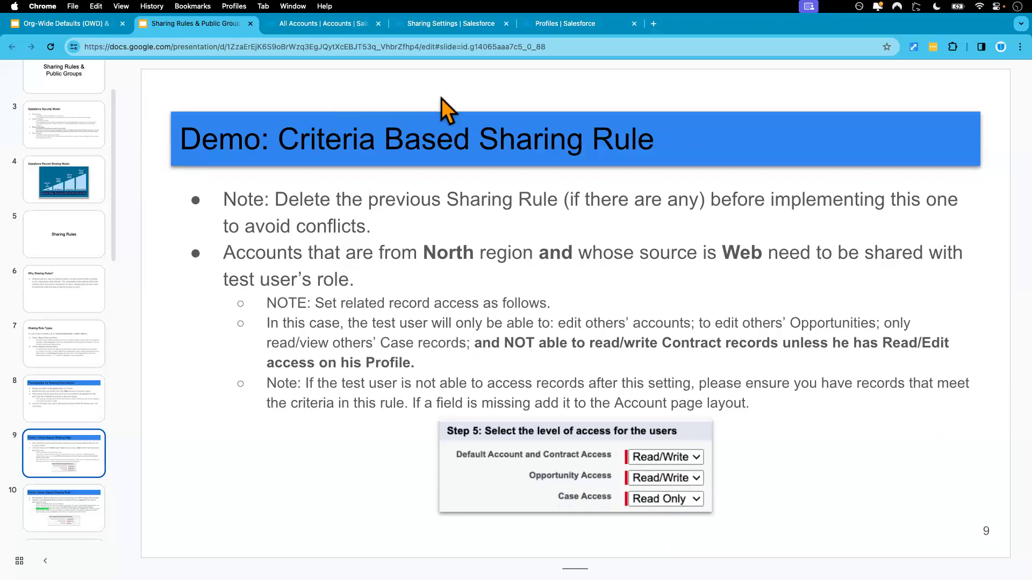
left_click(456, 27)
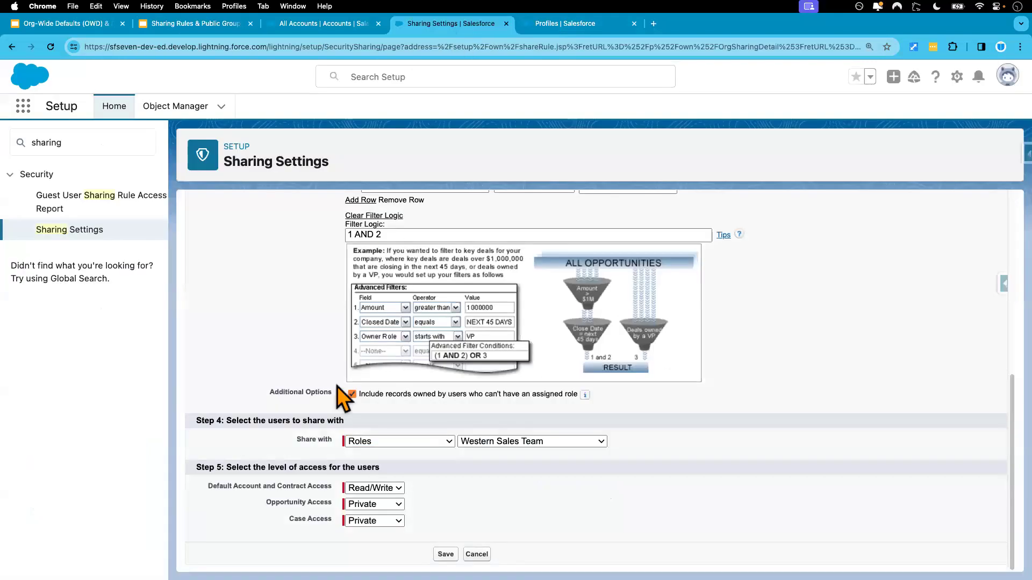
left_click(377, 505)
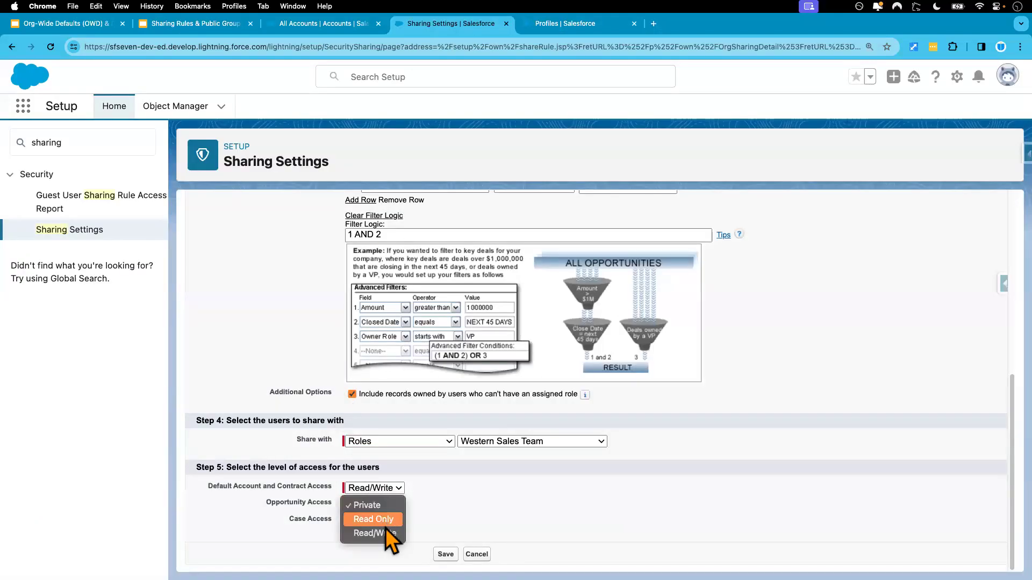
left_click(387, 537)
left_click(387, 520)
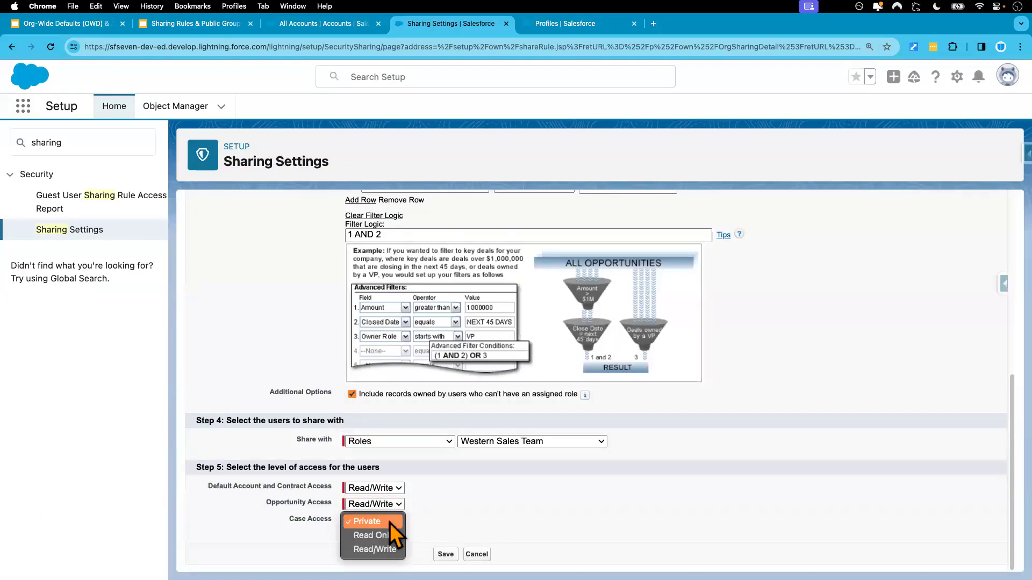
left_click(433, 531)
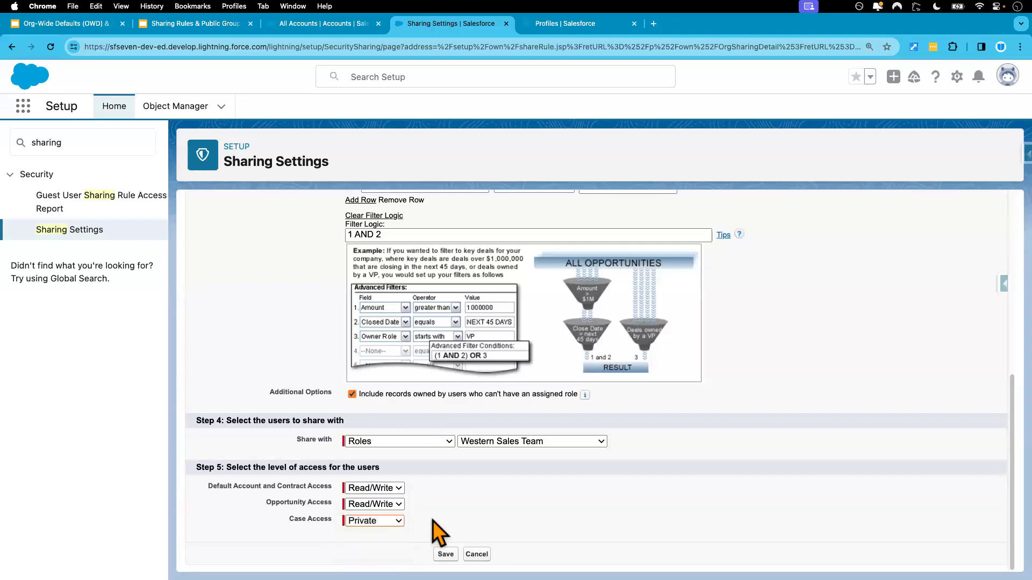
left_click(398, 505)
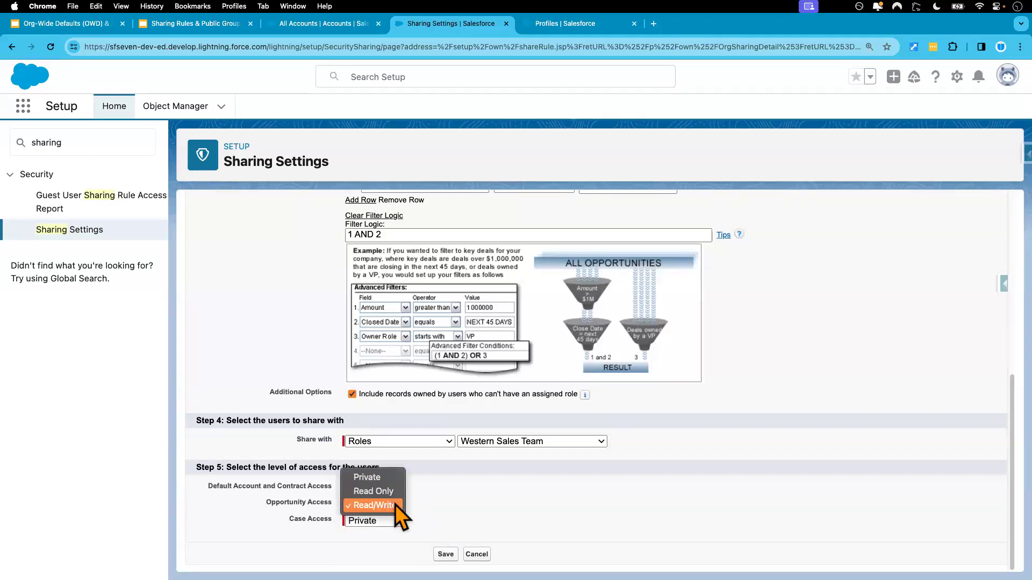
left_click(398, 502)
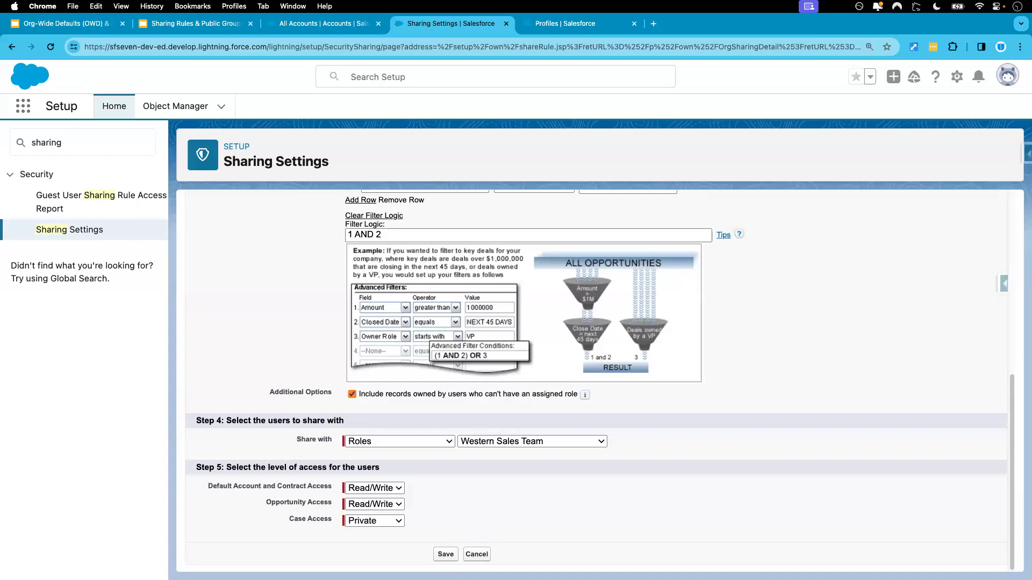
Step: Save the sharing rule, accept the sharing recalculation, and reload the Sharing Settings page
left_click(446, 554)
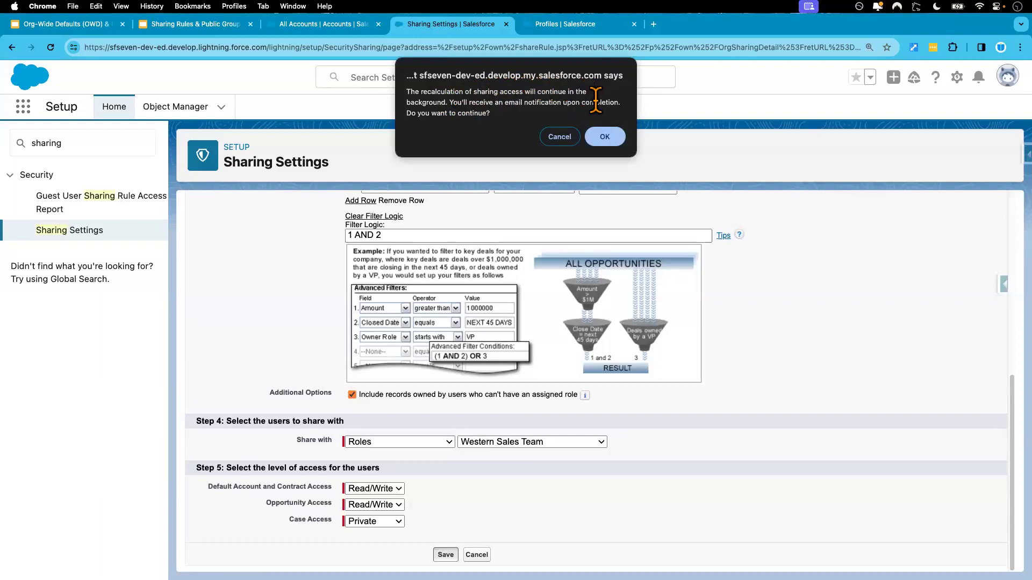
left_click(603, 137)
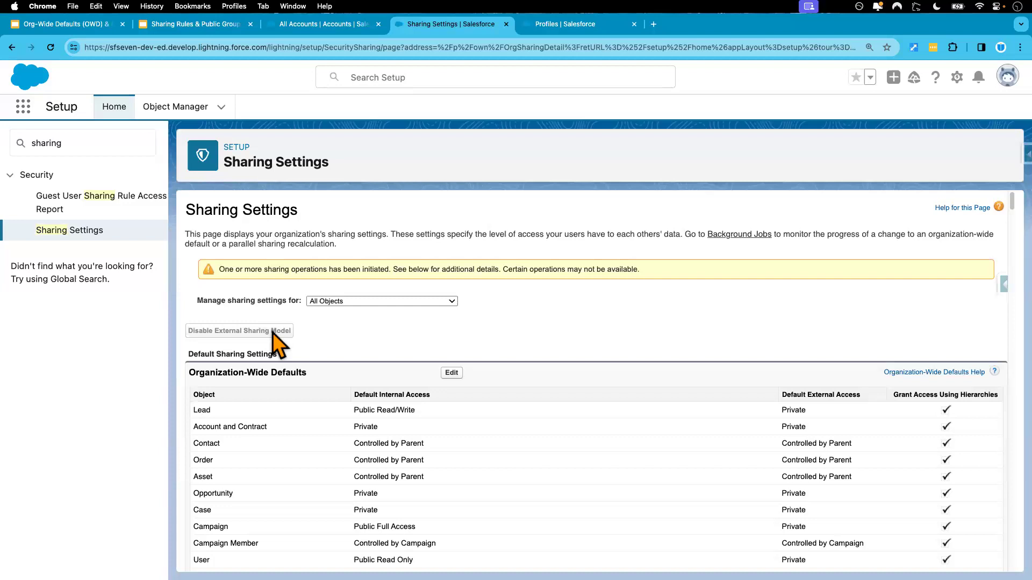
left_click(51, 48)
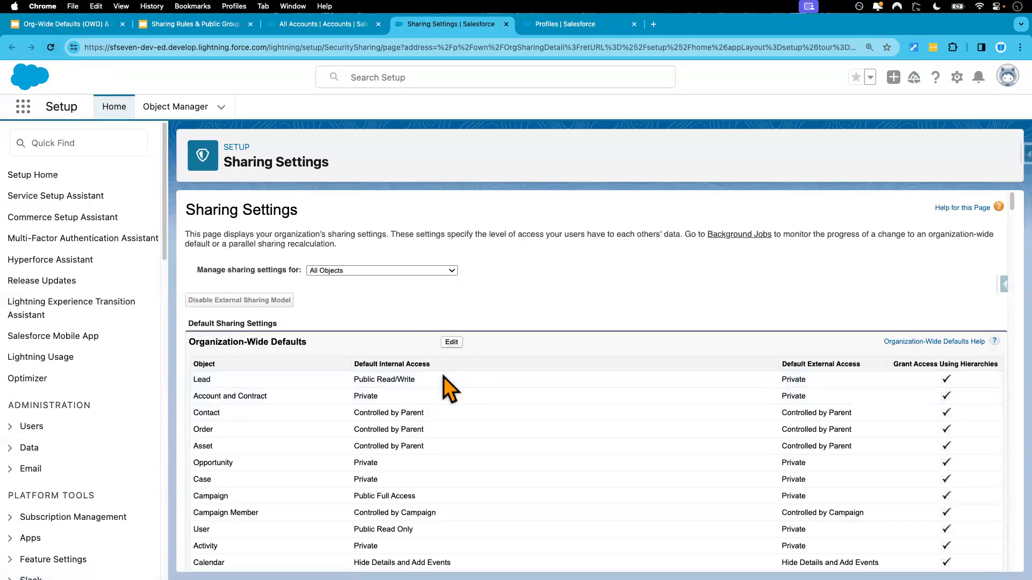
scroll(427, 438, "down", 5)
scroll(426, 440, "down", 5)
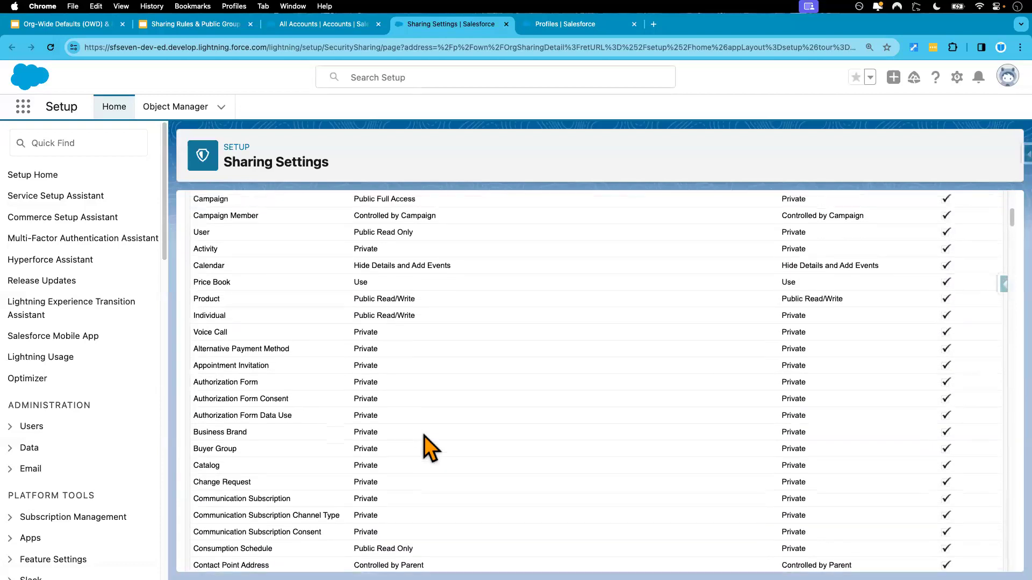
scroll(426, 443, "up", 10)
scroll(430, 447, "down", 1)
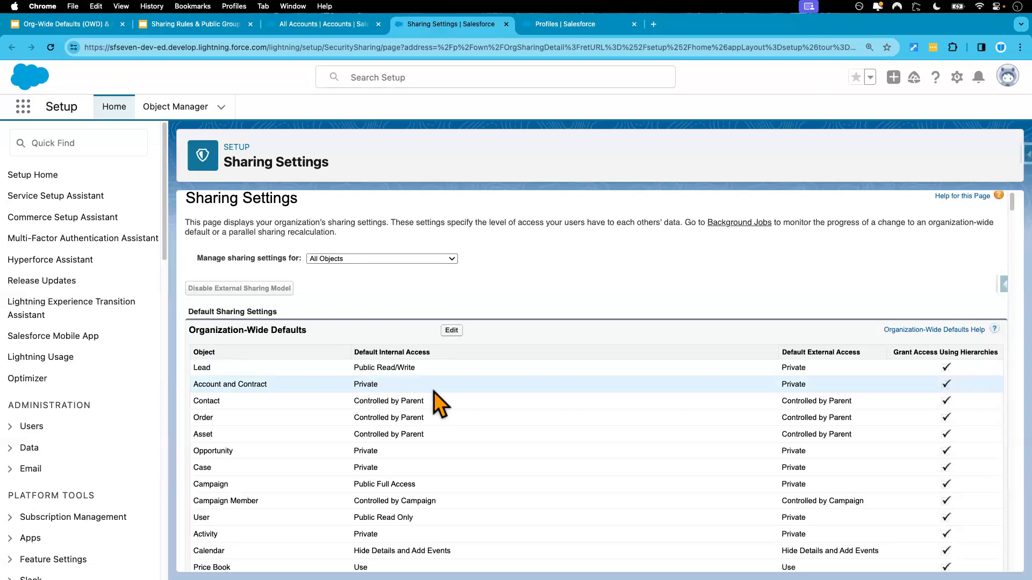
Step: Refresh the test user's All Accounts list in the incognito window to check which accounts are shared
key("ctrl+Right")
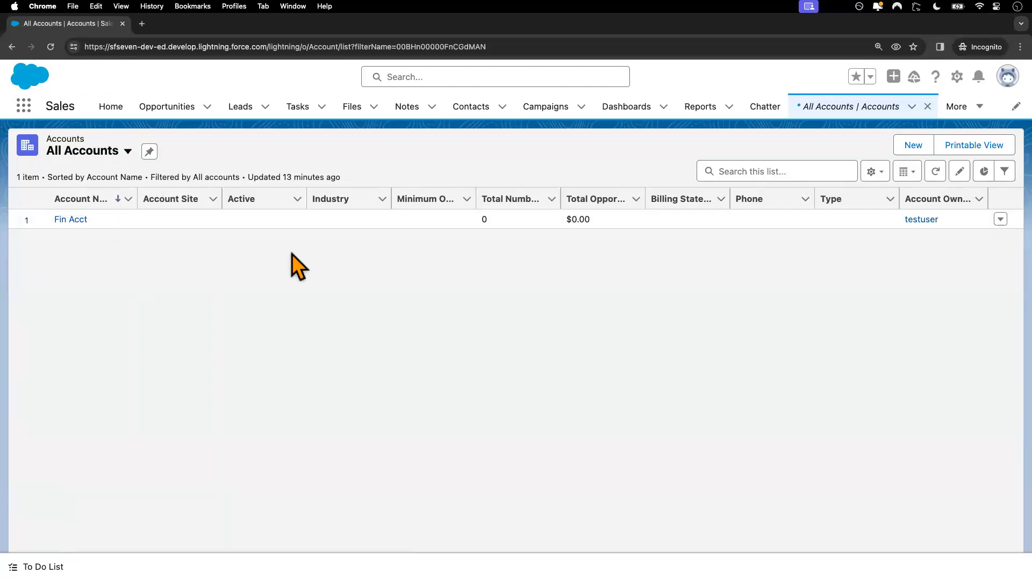
left_click(52, 48)
key("ctrl+Left")
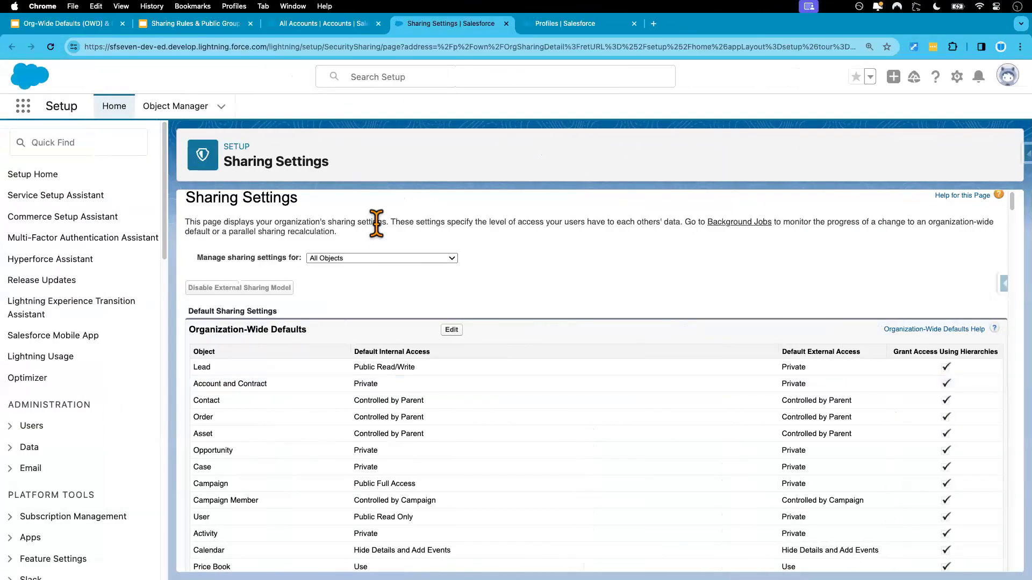
Step: Add Account Region and Account Source to the visible fields of the admin's All Accounts list view
left_click(328, 25)
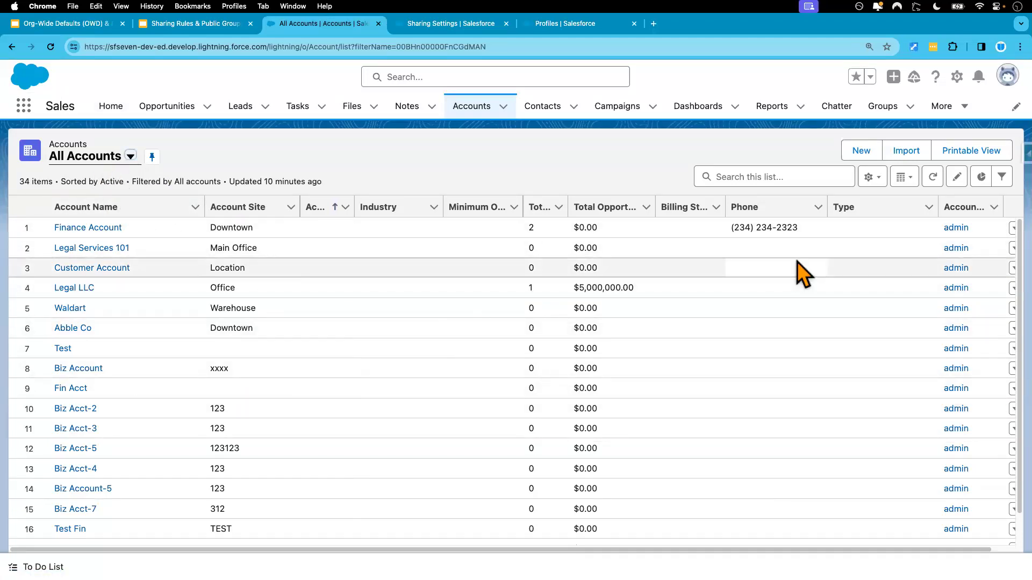
left_click(871, 178)
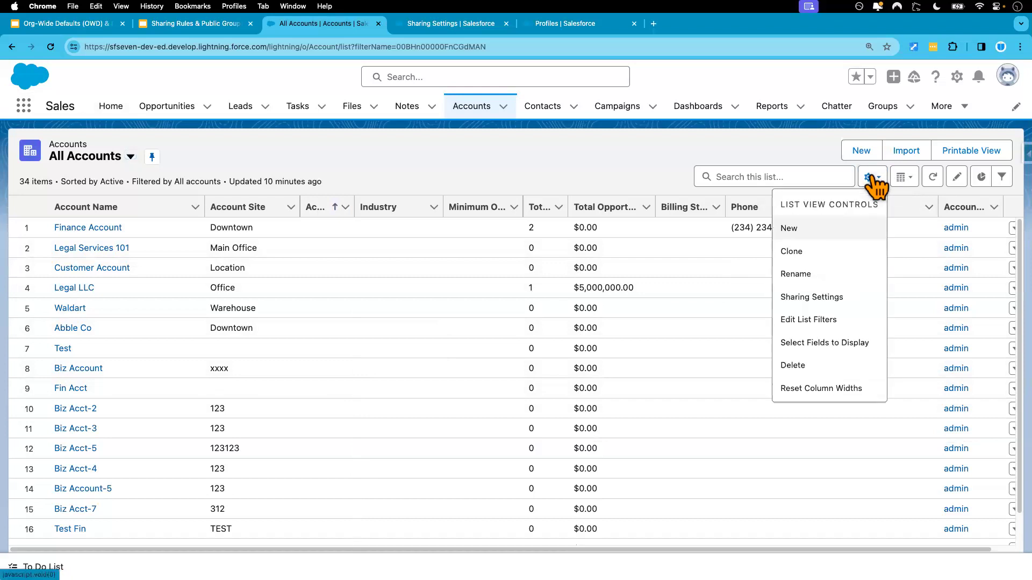
left_click(848, 344)
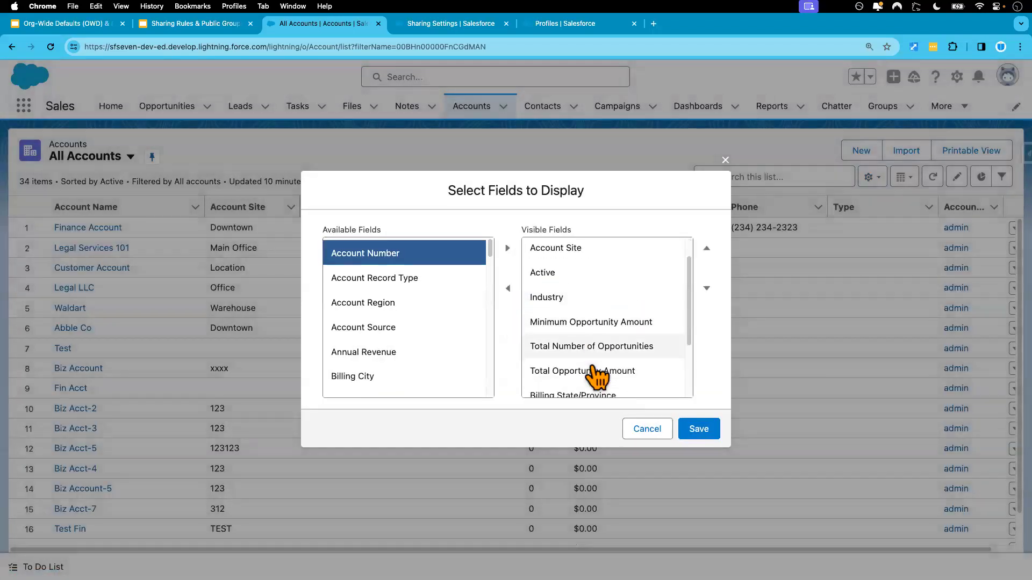
scroll(595, 360, "down", 3)
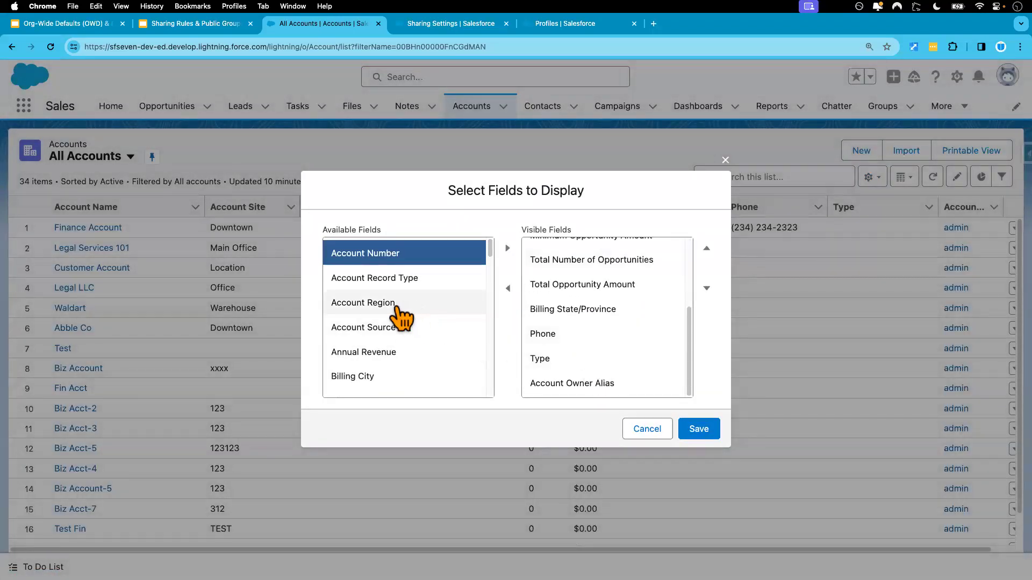
left_click(397, 304)
left_click(507, 248)
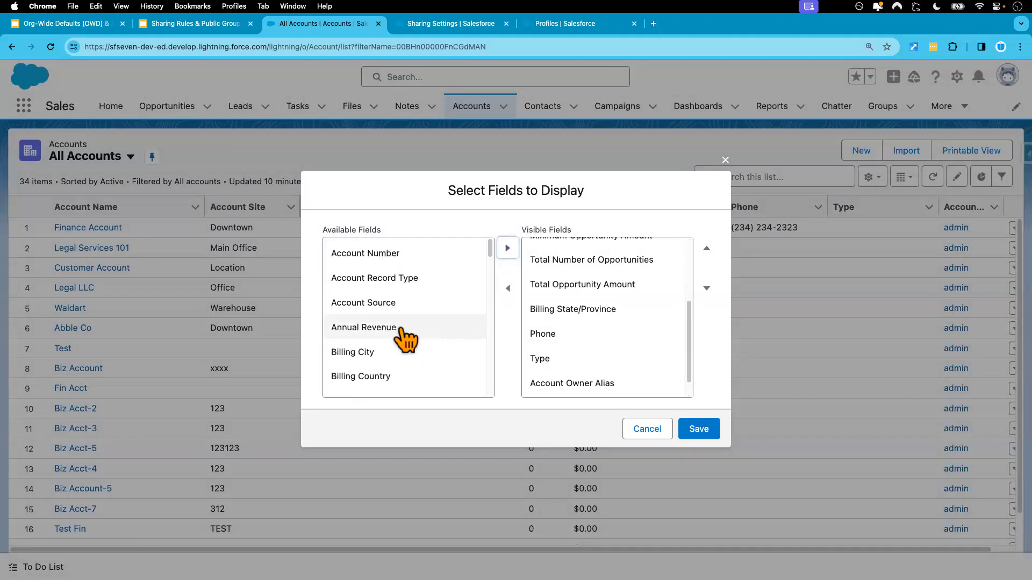
left_click(416, 306)
left_click(508, 252)
scroll(586, 344, "down", 2)
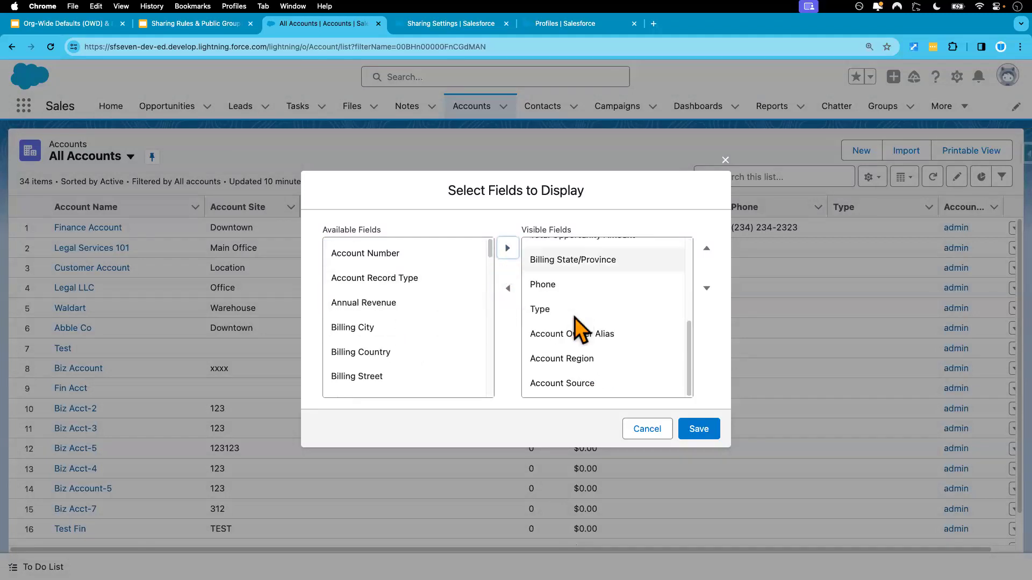
Step: Move Account Region and Account Source up directly after Account Name and save the displayed fields
left_click(581, 363)
left_click(582, 383, "shift")
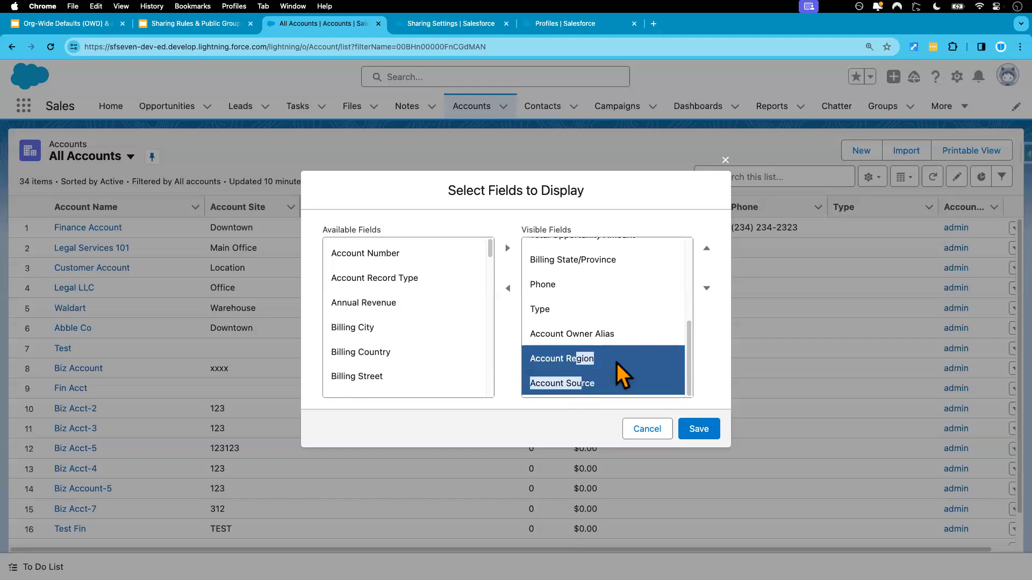
left_click(706, 249)
left_click(706, 249)
left_click(707, 248)
left_click(706, 248)
left_click(707, 249)
left_click(707, 248)
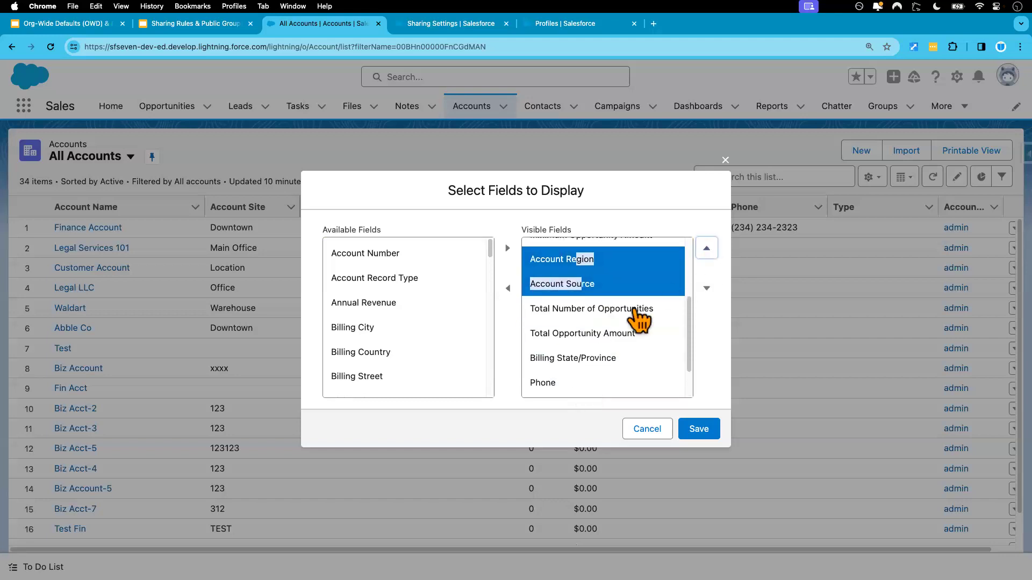
scroll(634, 322, "up", 3)
left_click(707, 248)
left_click(706, 248)
left_click(707, 248)
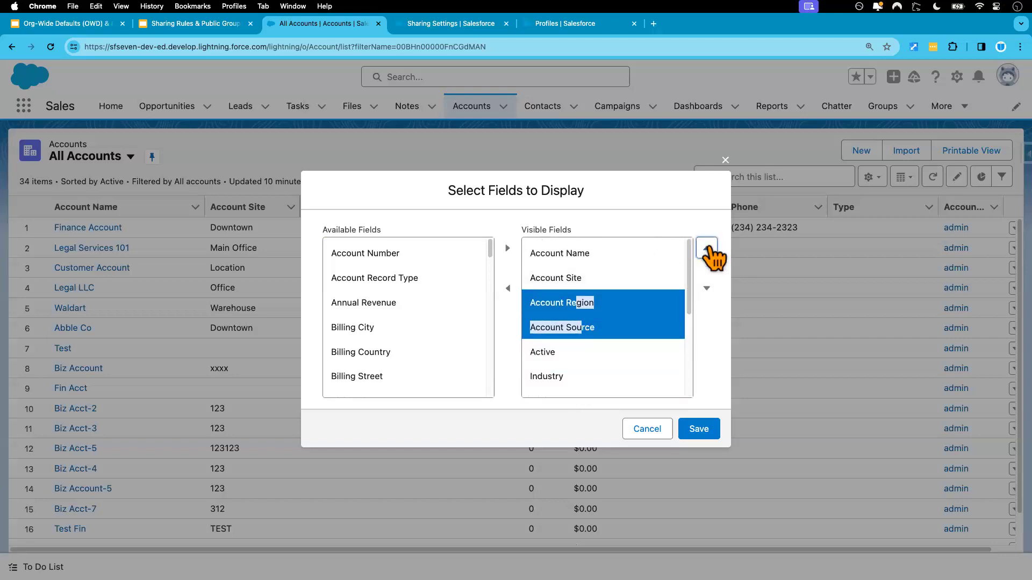
left_click(706, 248)
left_click(698, 429)
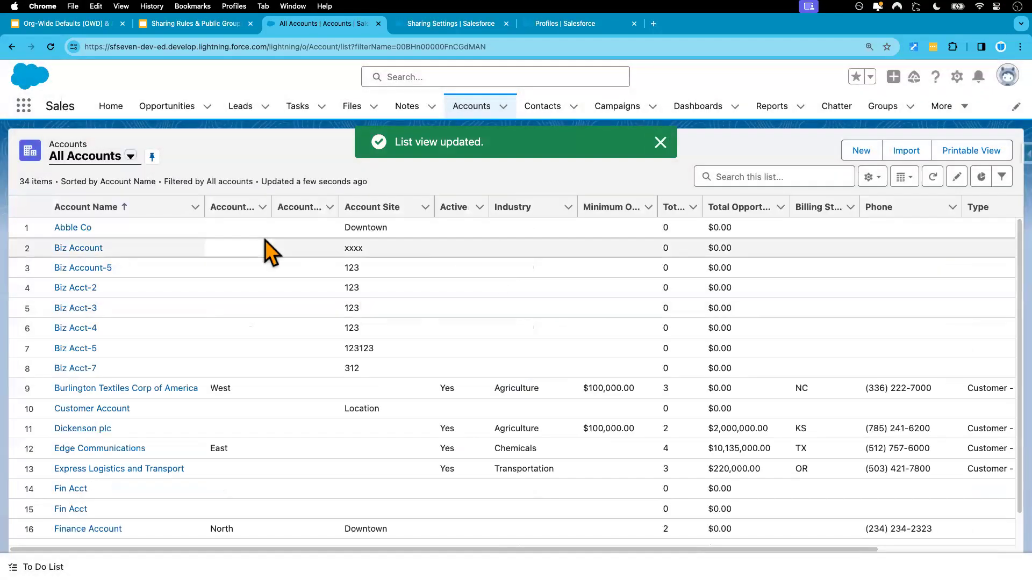
Step: Widen the Account Region and Account Source columns and review both fields across the listed accounts
left_click_drag(270, 206, 323, 205)
left_click_drag(391, 207, 457, 207)
scroll(378, 333, "down", 10)
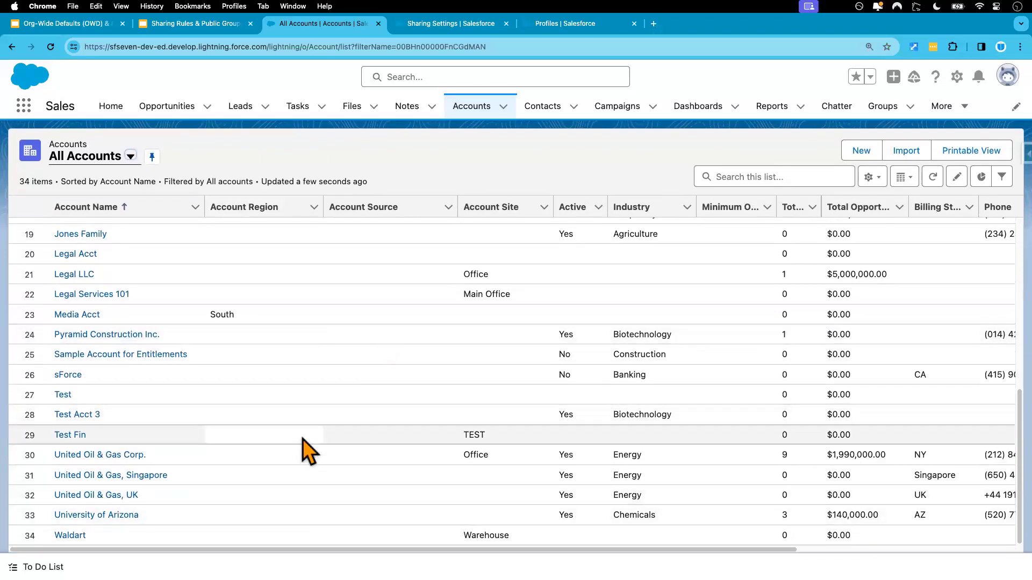
scroll(283, 436, "up", 10)
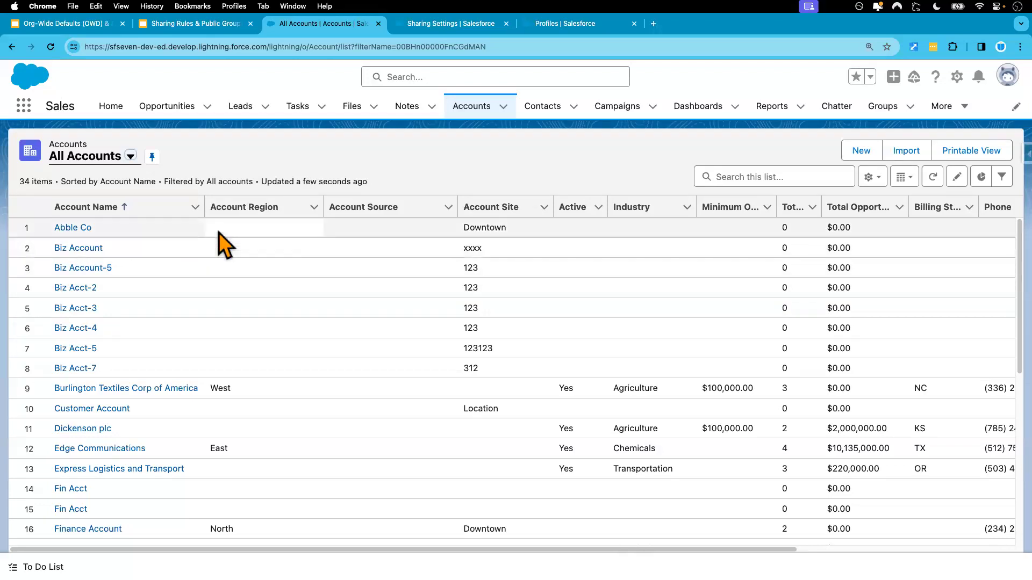
Step: Open the Abble Co account's details and set its Account Region to North
left_click(265, 231)
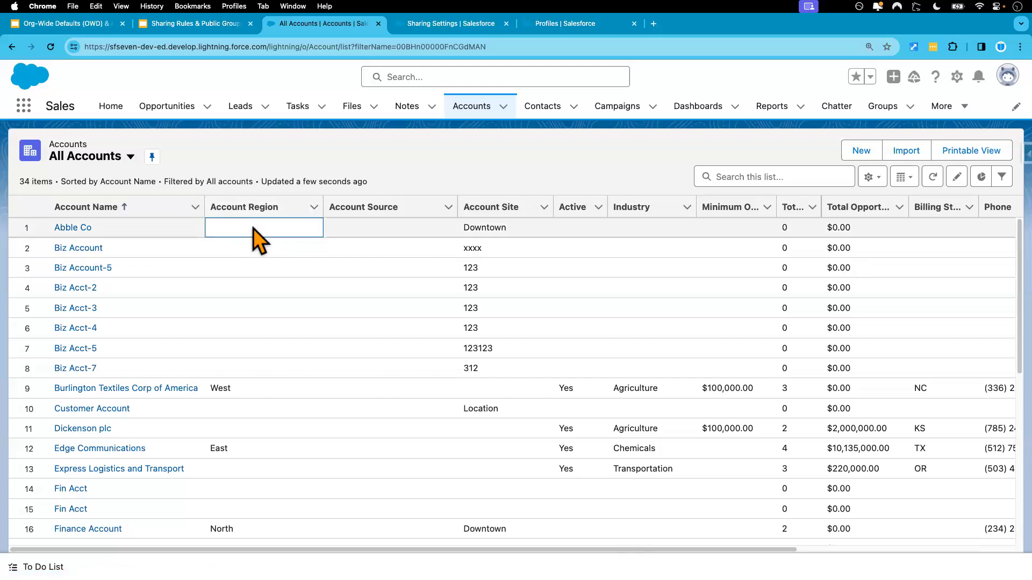
left_click(73, 229)
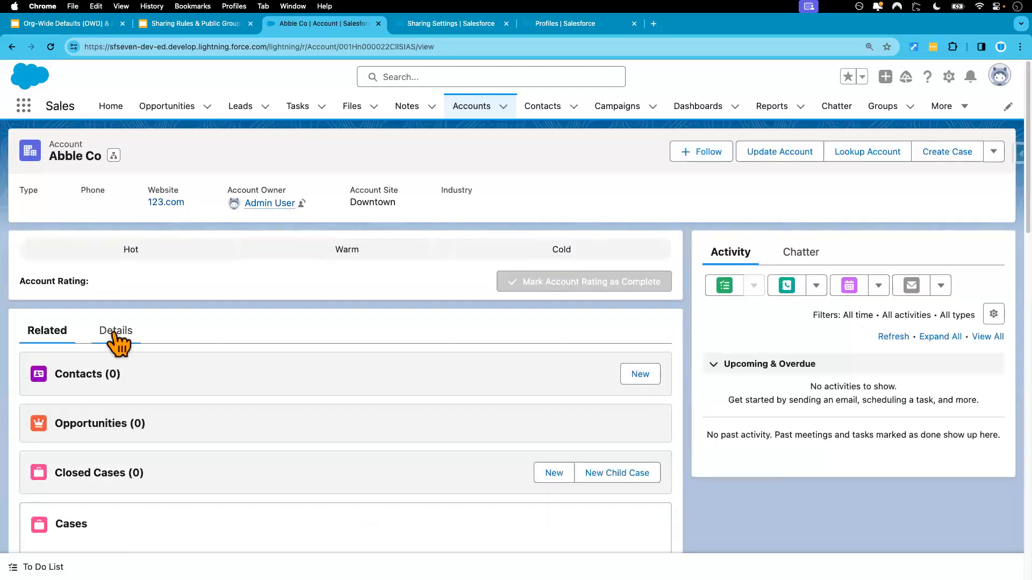
left_click(114, 332)
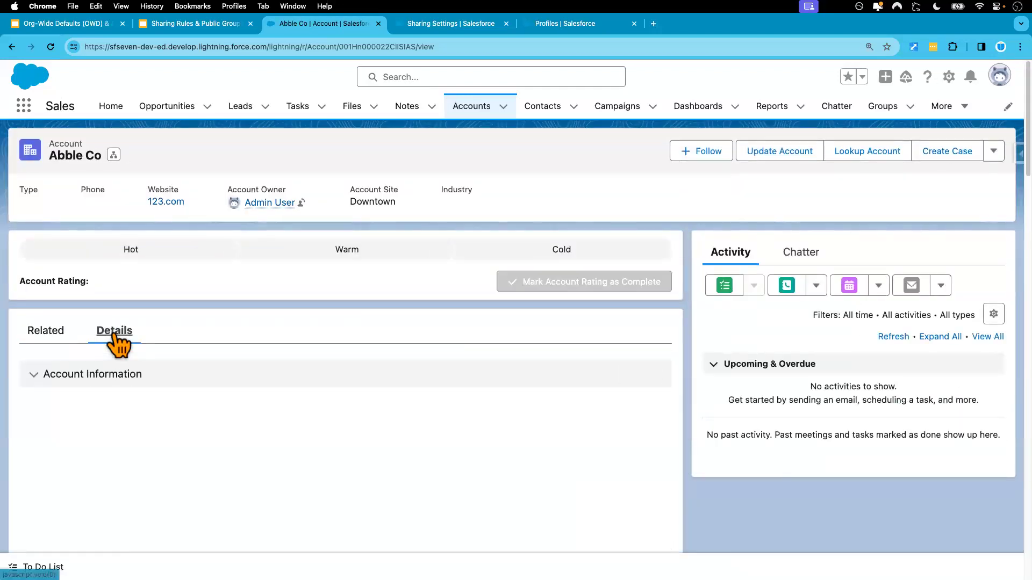
scroll(151, 397, "down", 5)
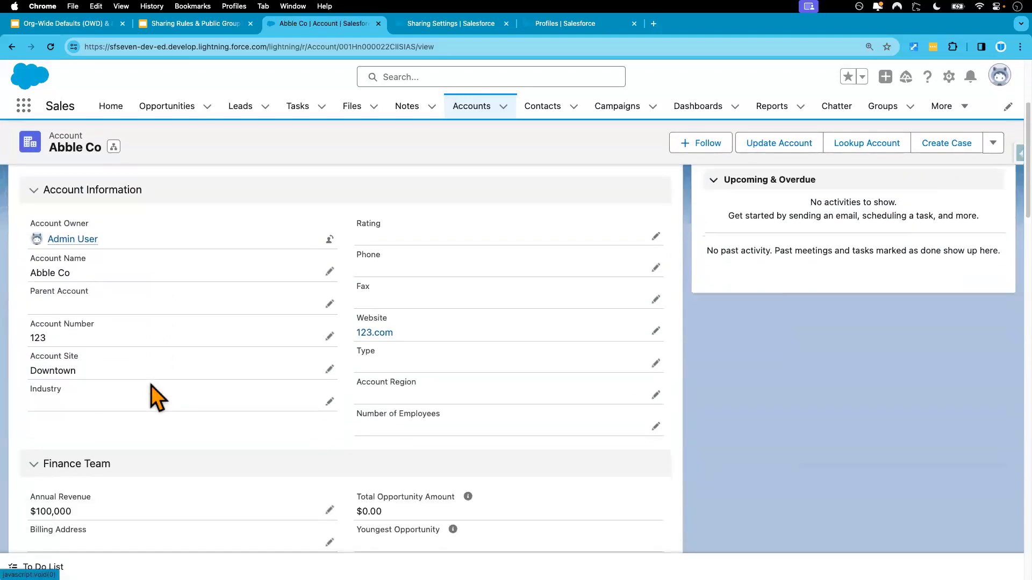
scroll(151, 386, "down", 2)
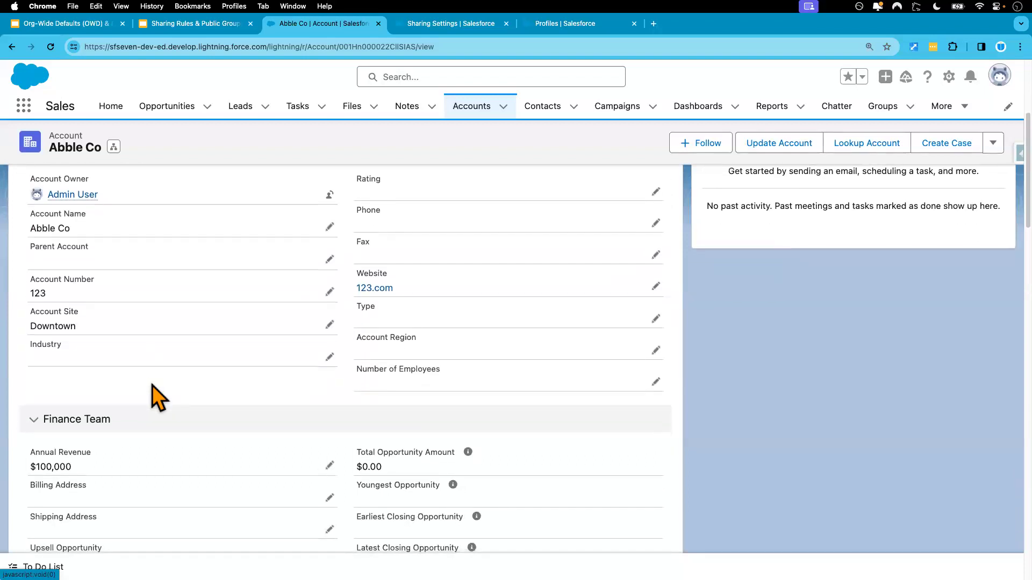
scroll(444, 234, "up", 1)
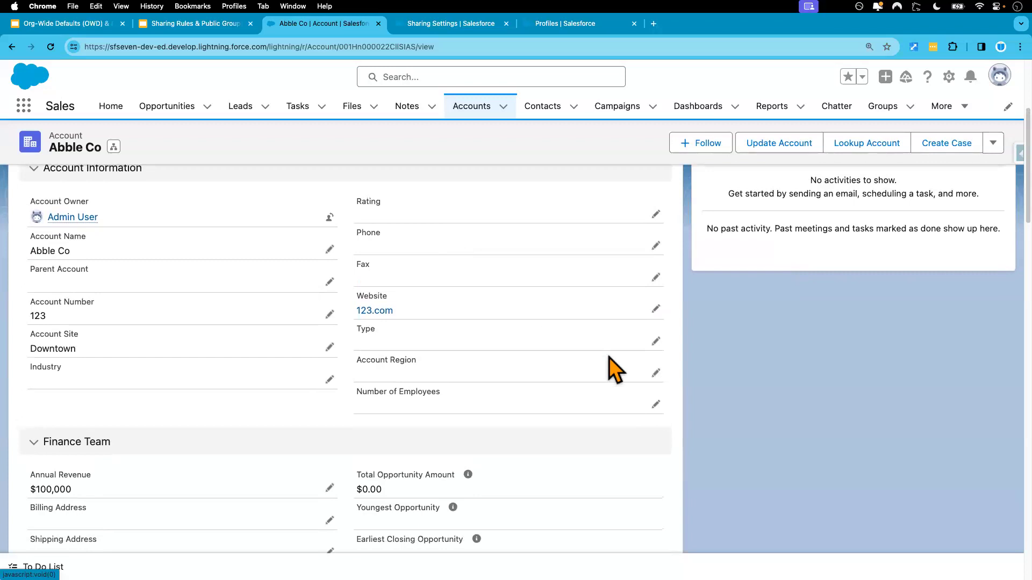
left_click(656, 374)
left_click(436, 440)
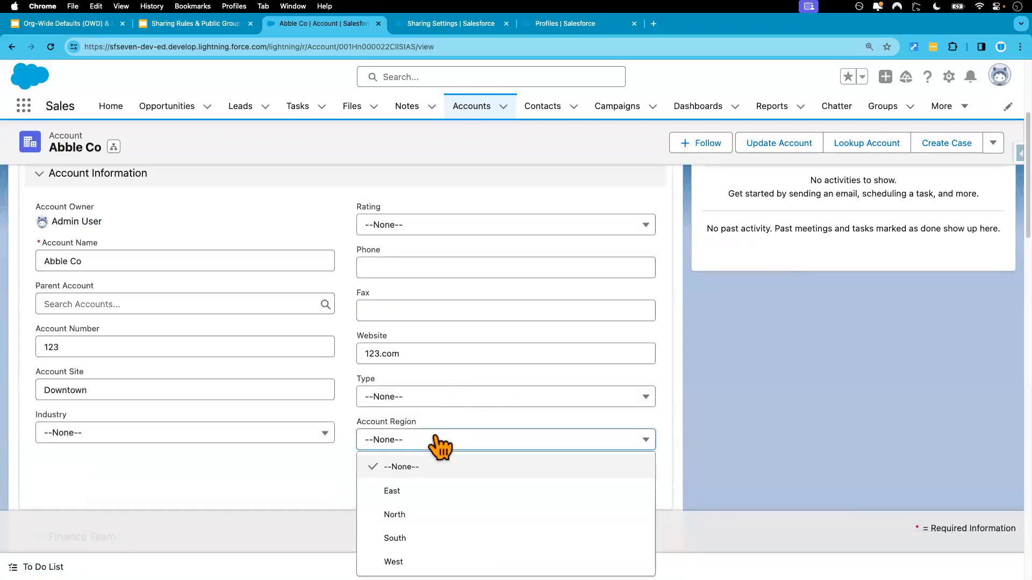
left_click(419, 515)
Step: Look through the Abble Co edit form for an Account Source field
scroll(473, 376, "down", 3)
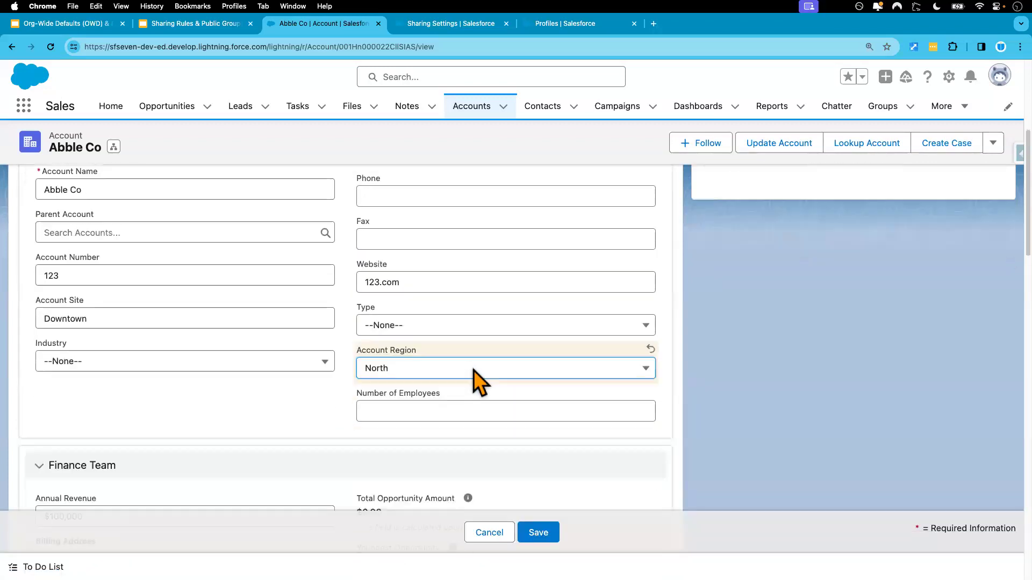
scroll(479, 378, "up", 3)
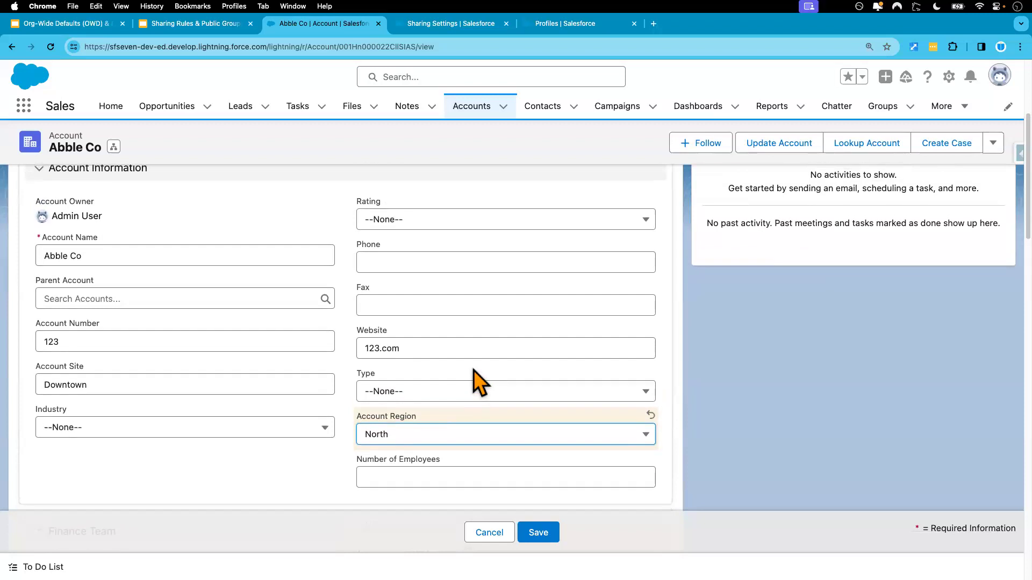
scroll(473, 369, "down", 5)
scroll(473, 369, "down", 8)
scroll(473, 369, "down", 8)
scroll(473, 370, "down", 5)
scroll(474, 371, "down", 6)
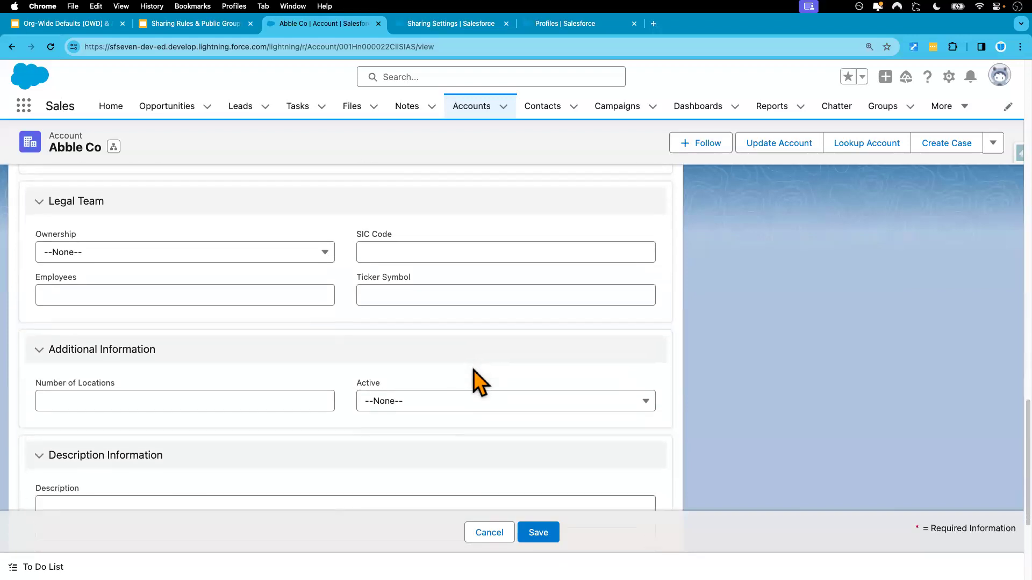
scroll(475, 371, "down", 5)
scroll(472, 369, "up", 20)
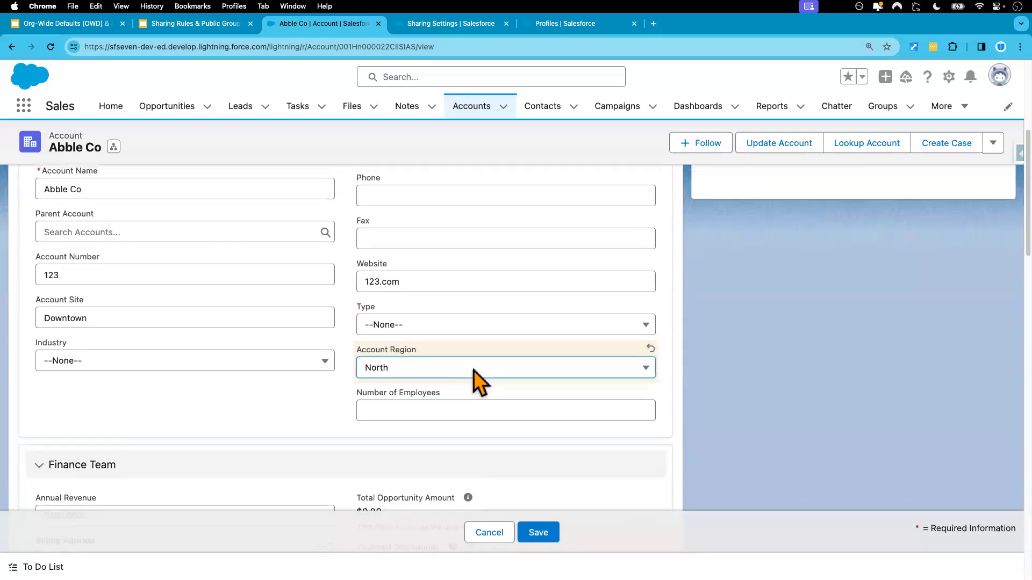
scroll(472, 370, "up", 3)
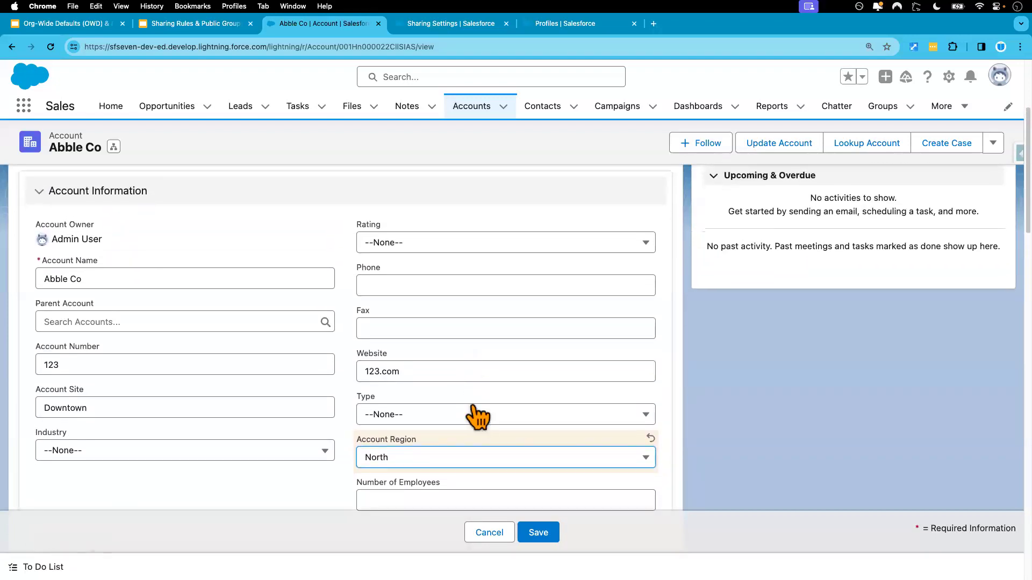
scroll(476, 417, "down", 3)
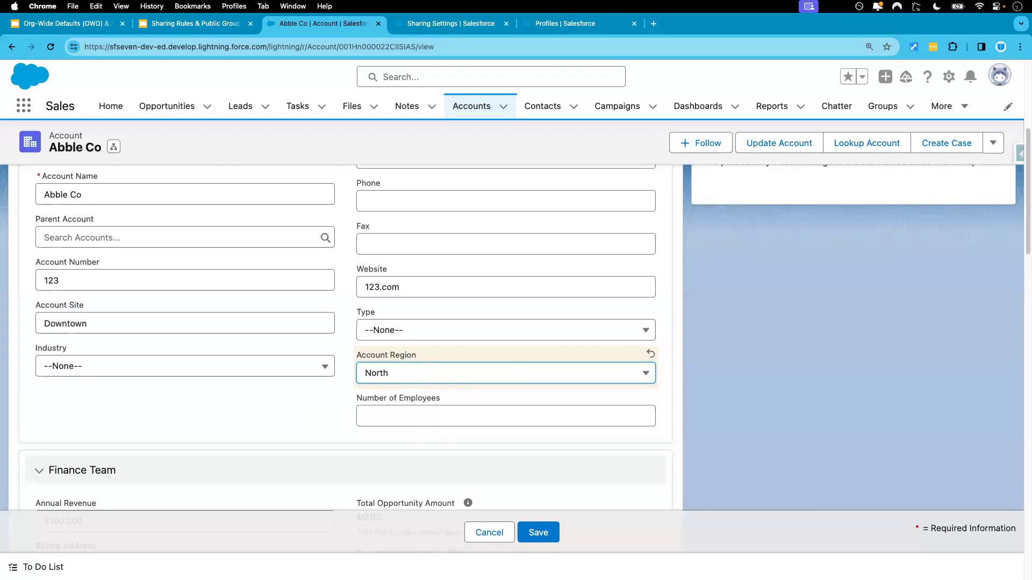
scroll(11, 373, "down", 3)
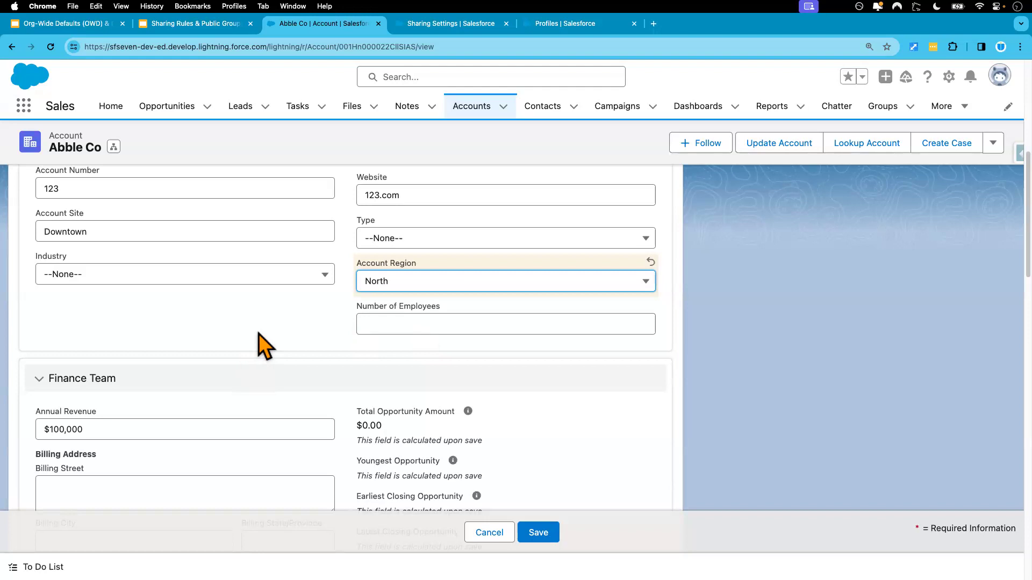
scroll(749, 196, "up", 1)
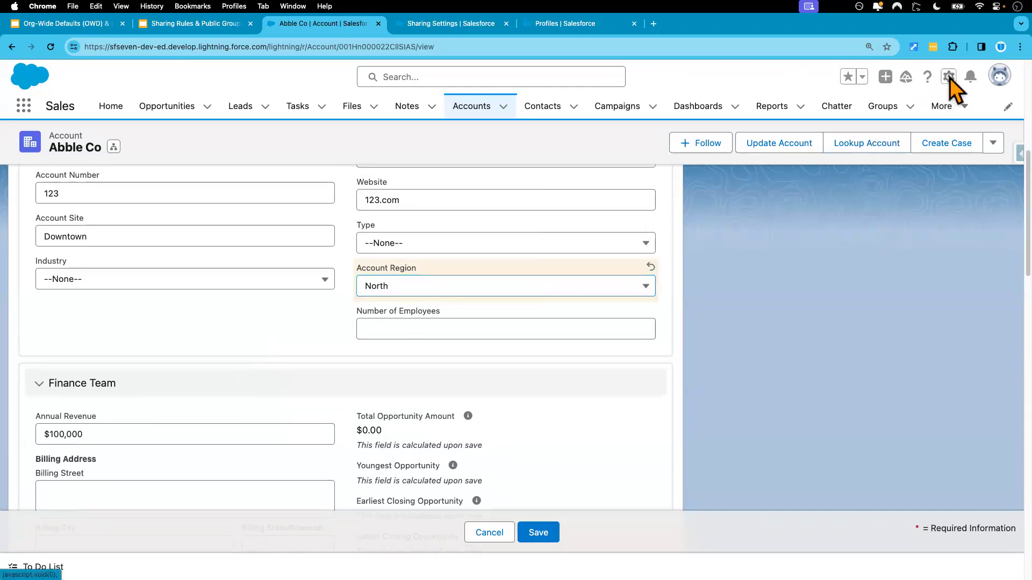
Step: Open the Account record page for editing, discarding the unsaved record changes, and filter its available fields by "accou"
left_click(948, 77)
left_click(881, 229)
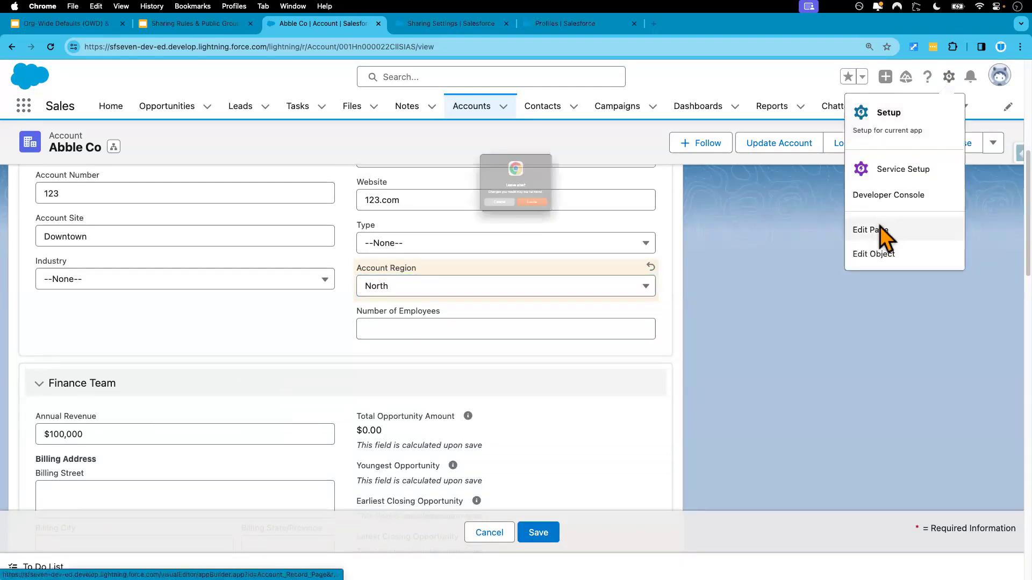
left_click(550, 226)
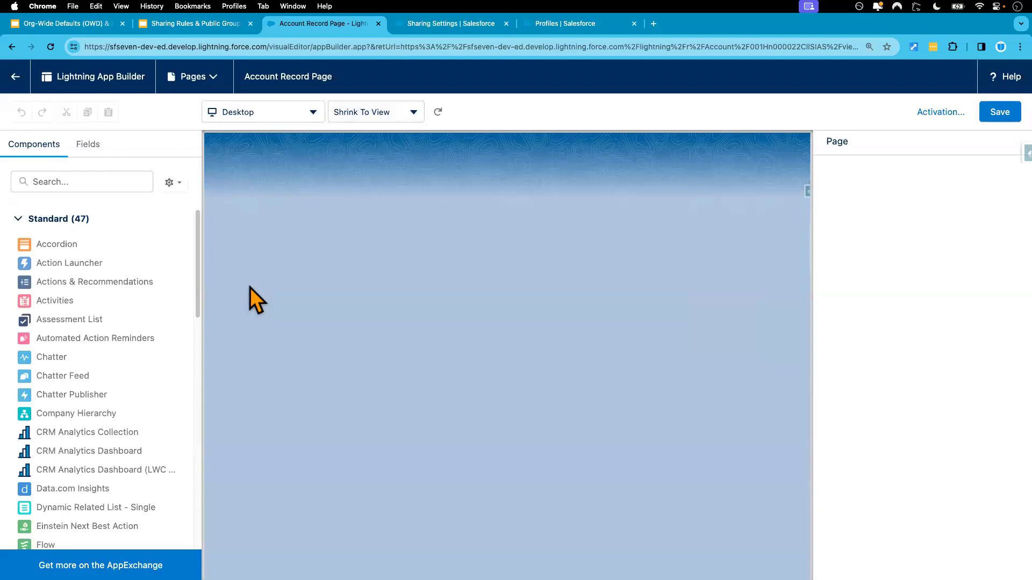
left_click(89, 145)
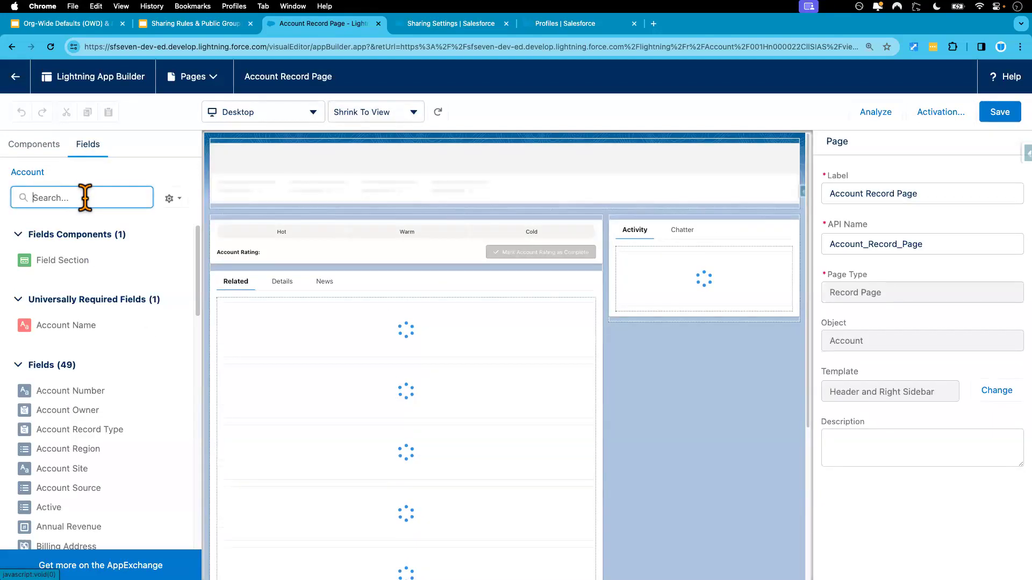
type("ac")
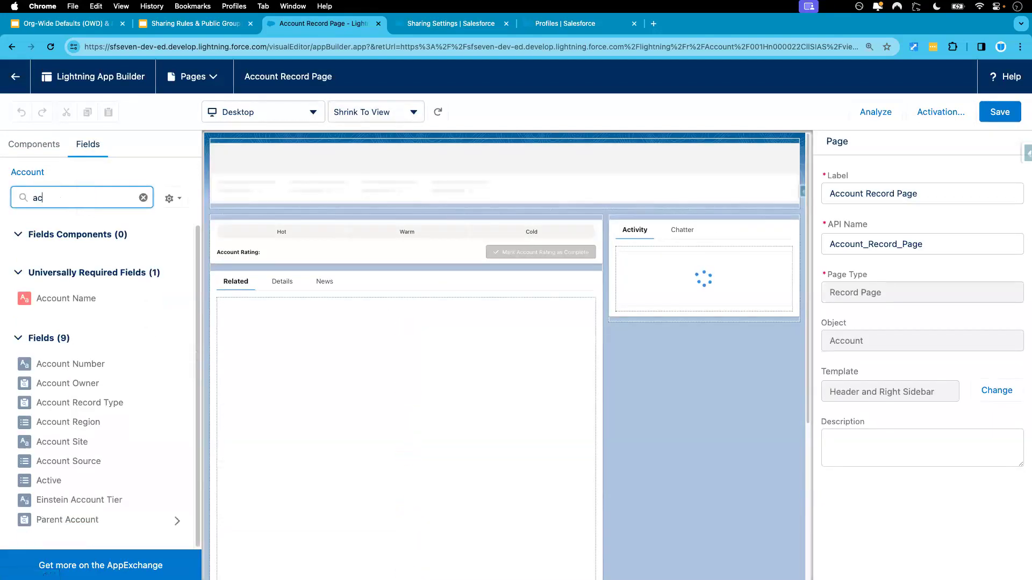
type("cou")
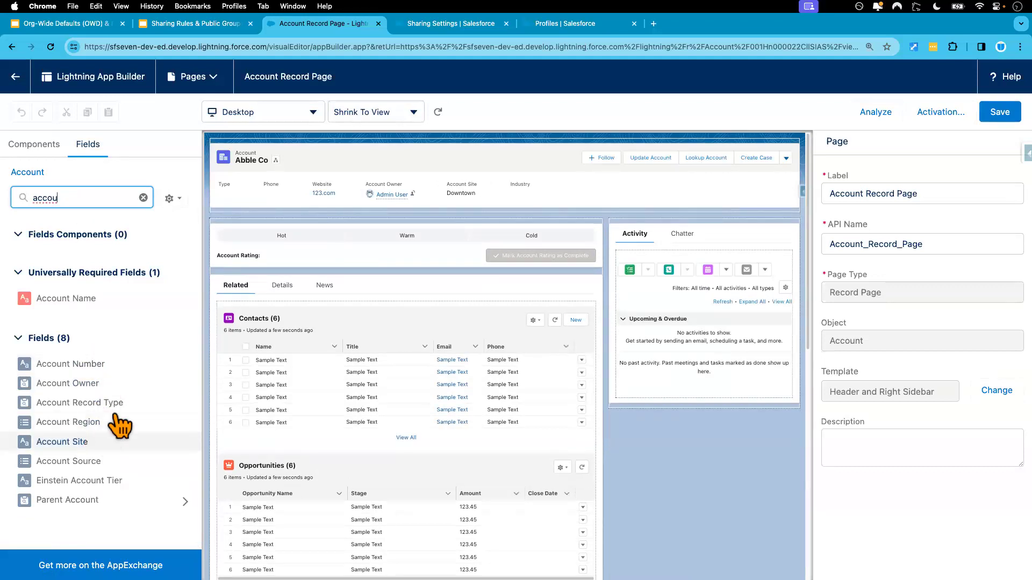
Step: Add the Account Source field below Industry in the Account Information section of the Details layout and save the page
left_click_drag(64, 461, 217, 375)
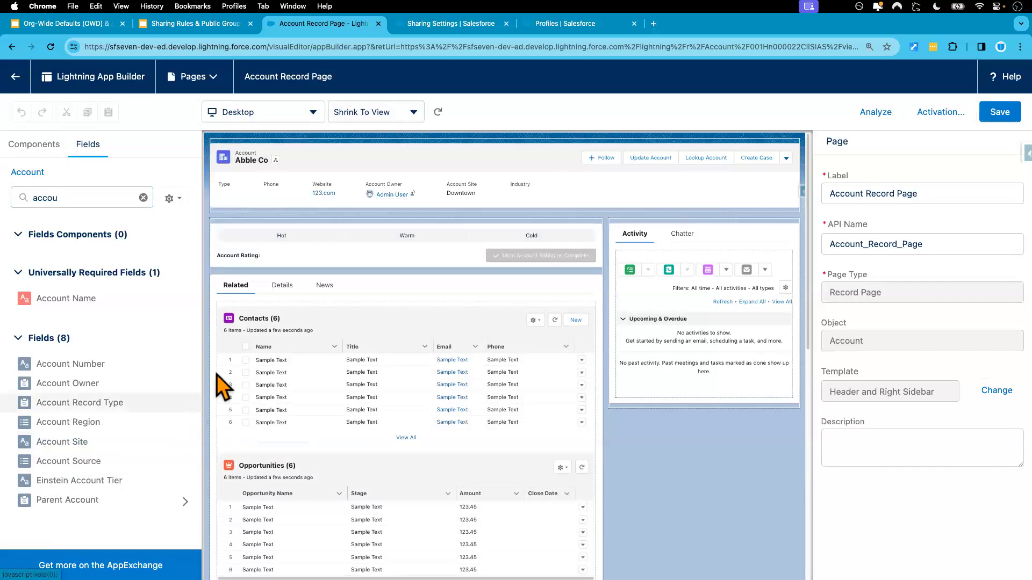
left_click(285, 293)
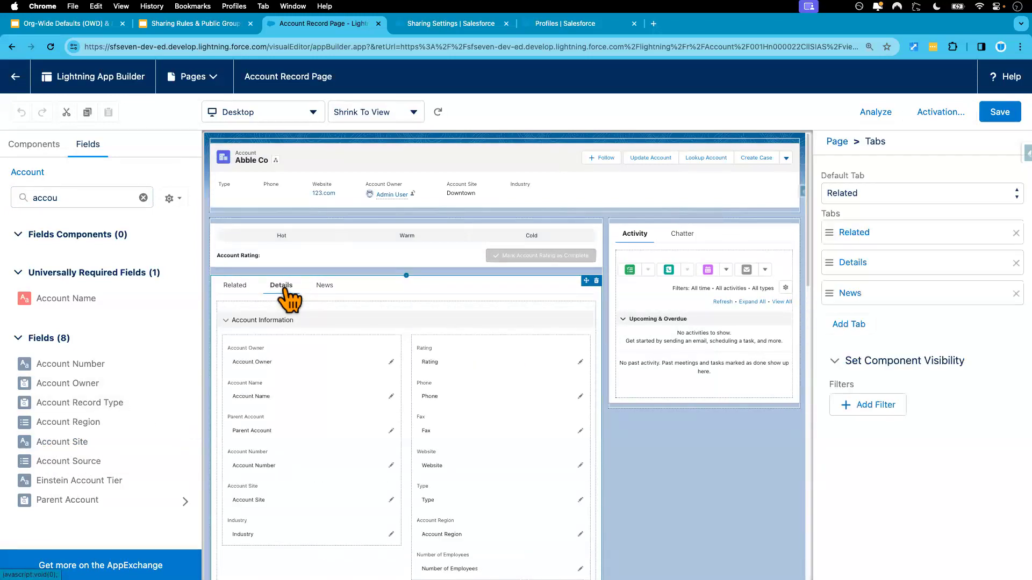
scroll(325, 430, "down", 2)
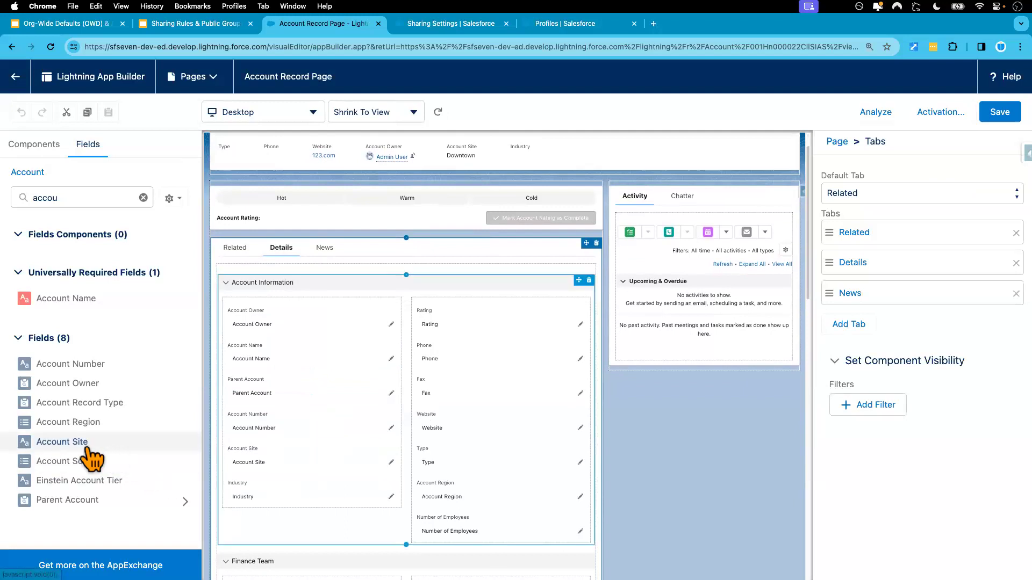
left_click_drag(88, 462, 272, 529)
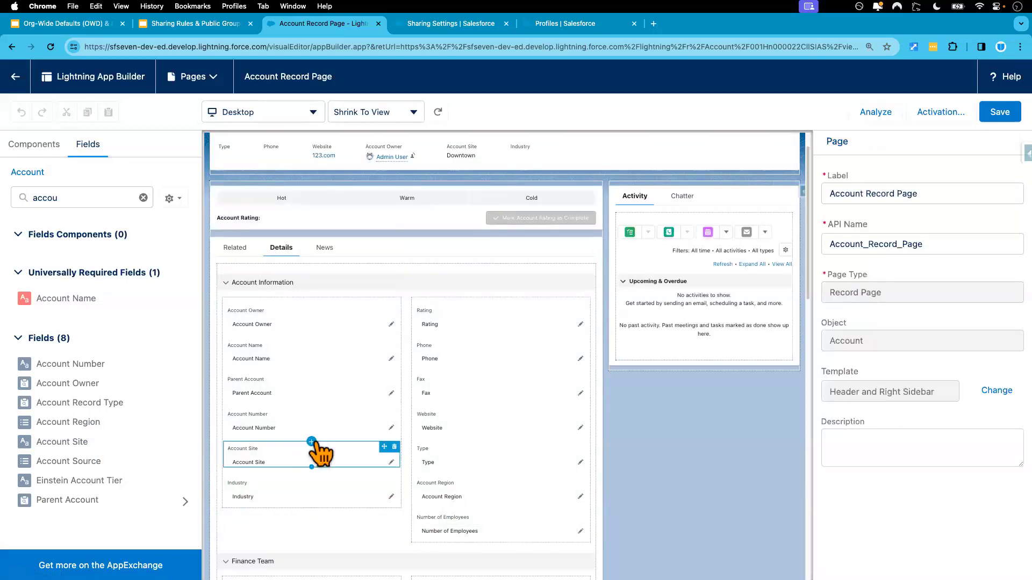
scroll(339, 389, "up", 1)
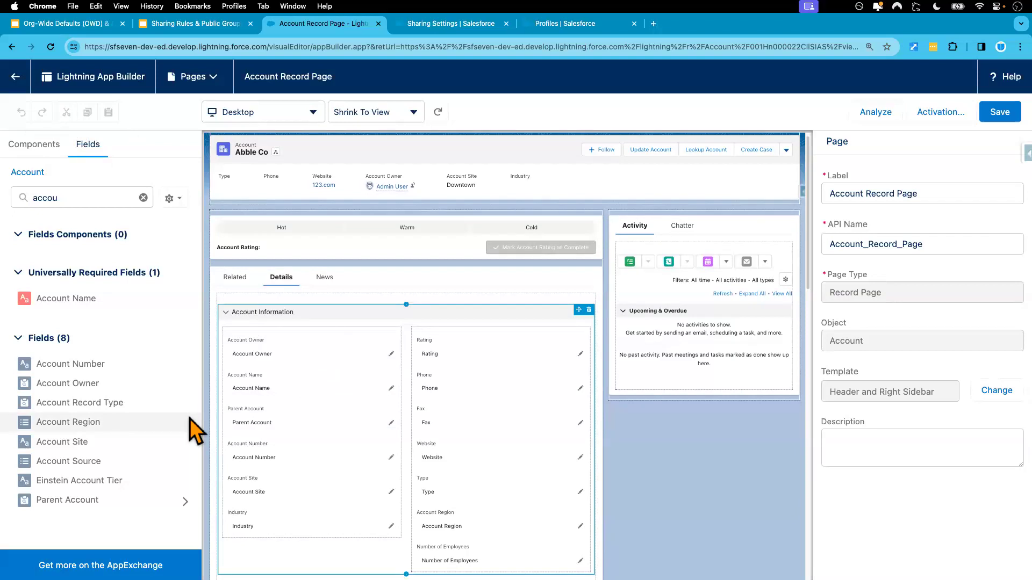
left_click_drag(38, 465, 272, 531)
scroll(346, 511, "down", 1)
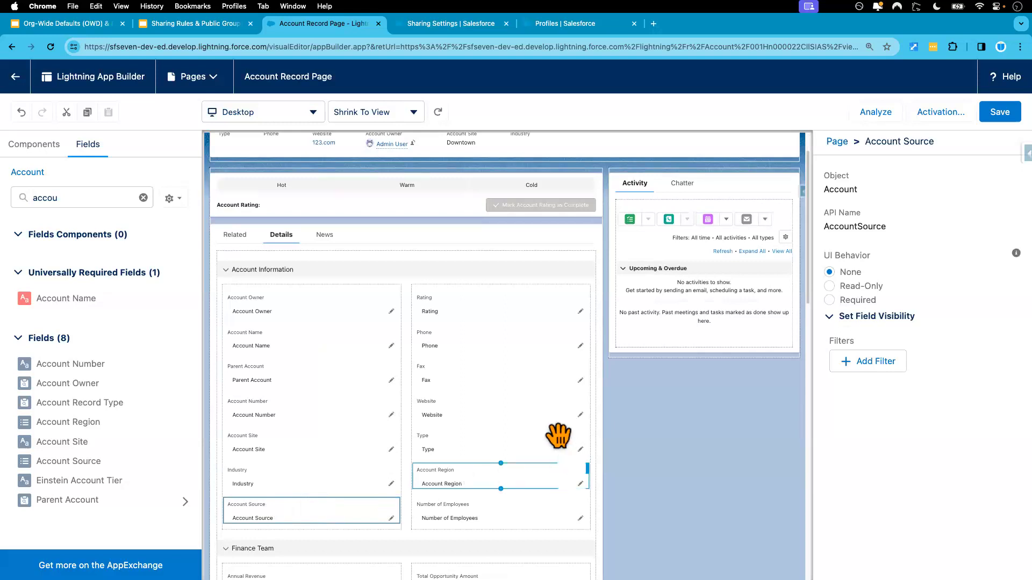
left_click(1000, 114)
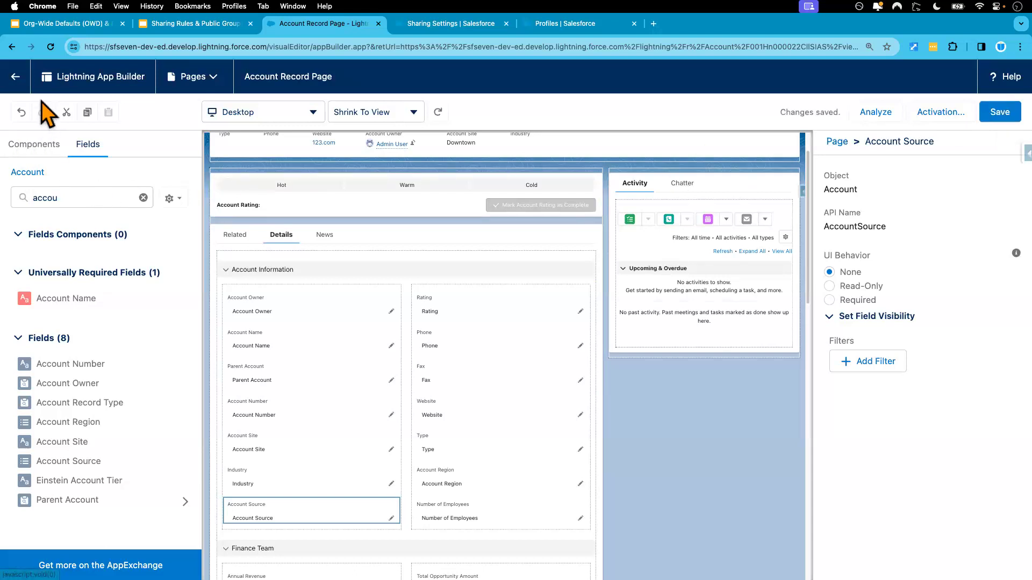
Step: Return to the Abble Co record, set its Account Source to Web in the details and save
left_click(19, 75)
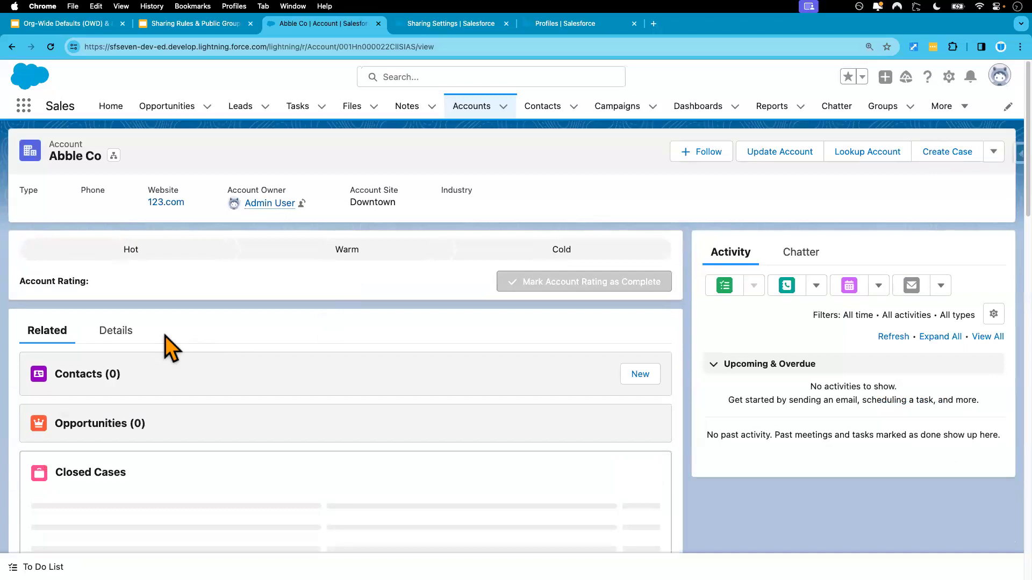
left_click(133, 333)
scroll(302, 396, "down", 5)
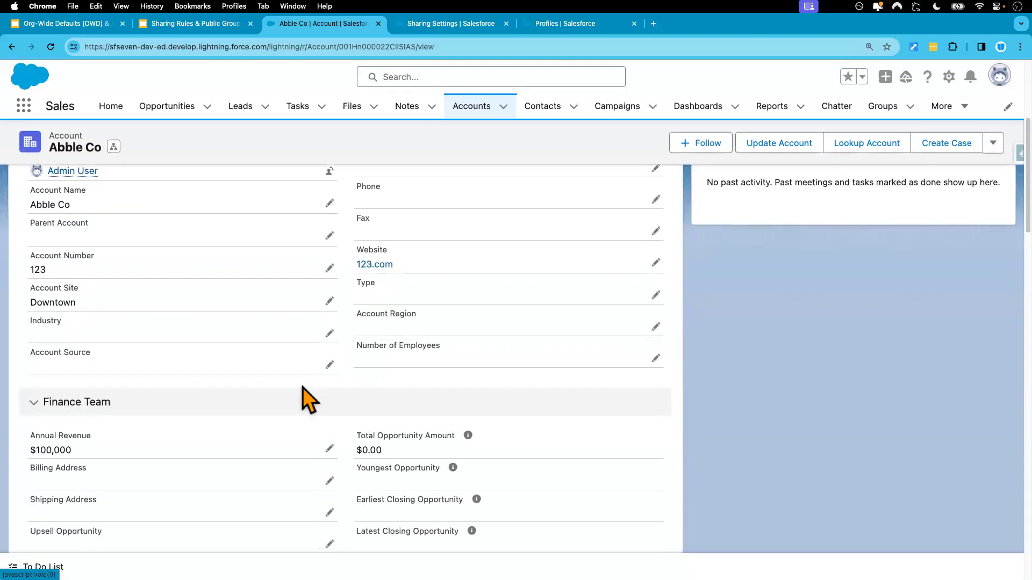
left_click(330, 365)
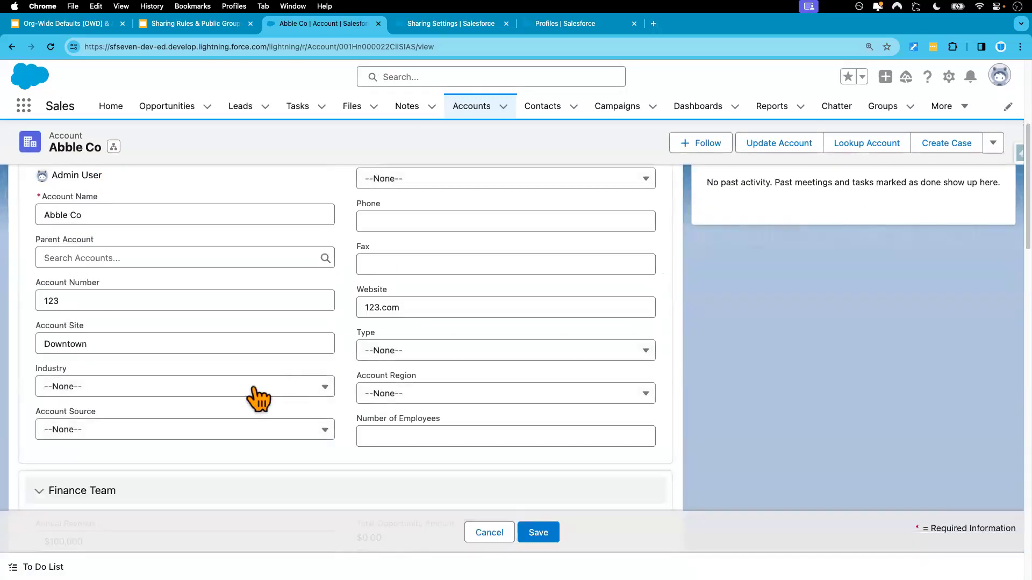
left_click(183, 445)
left_click(164, 317)
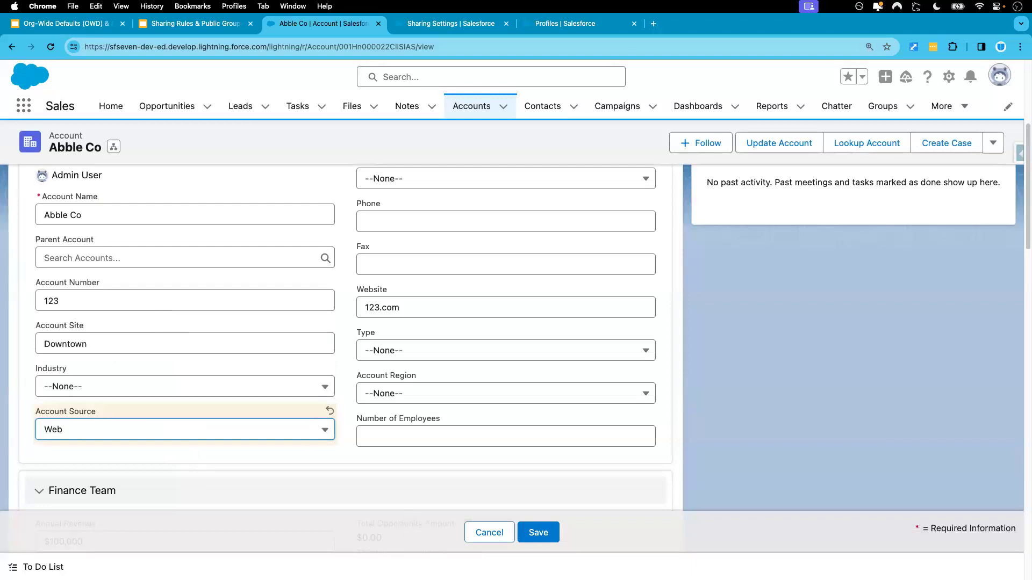
left_click(537, 536)
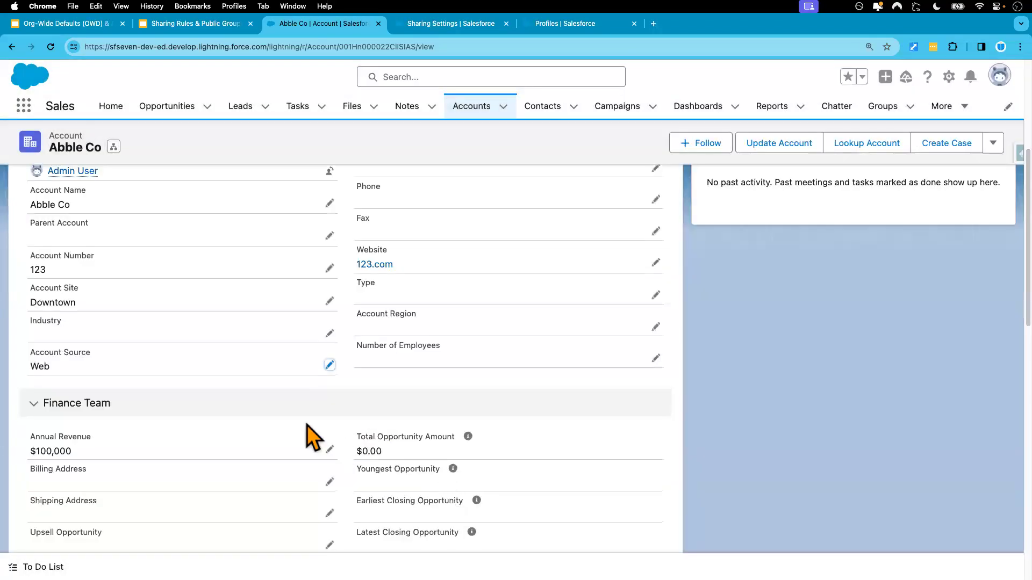
Step: Reopen Abble Co from the All Accounts list, set its Account Region to North and save the record
left_click(473, 106)
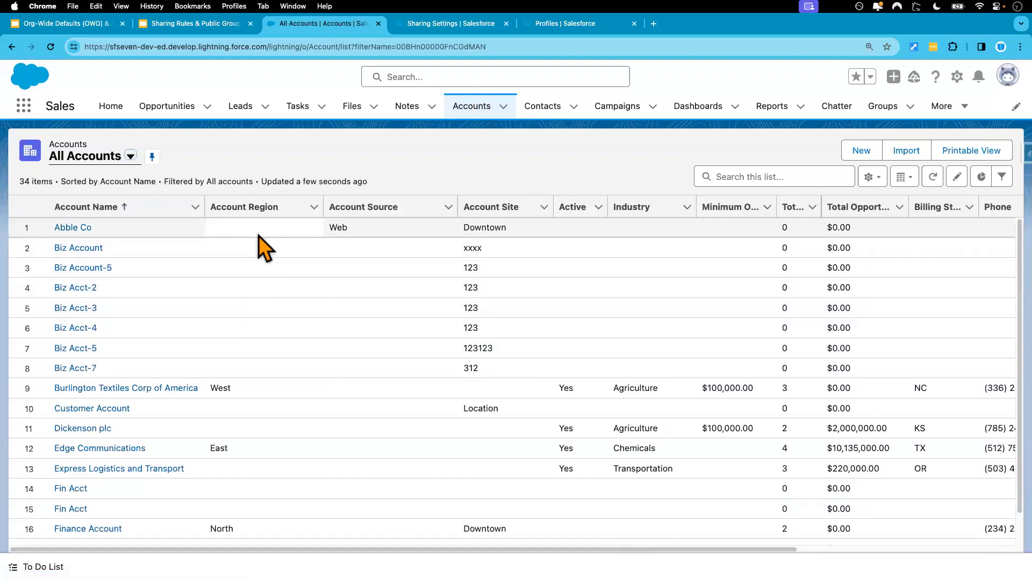
left_click(76, 228)
left_click(128, 340)
scroll(349, 417, "down", 5)
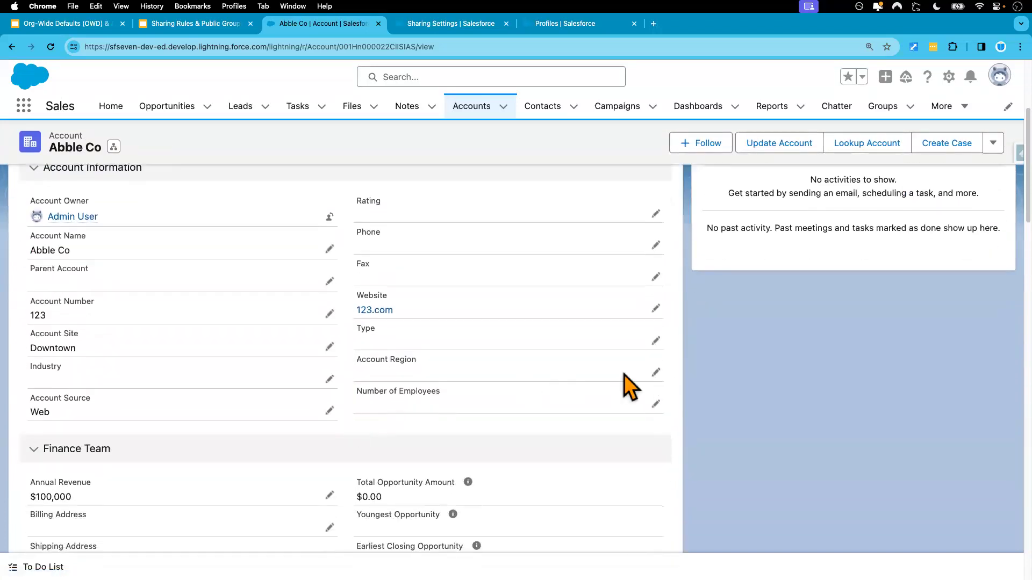
left_click(656, 373)
left_click(421, 445)
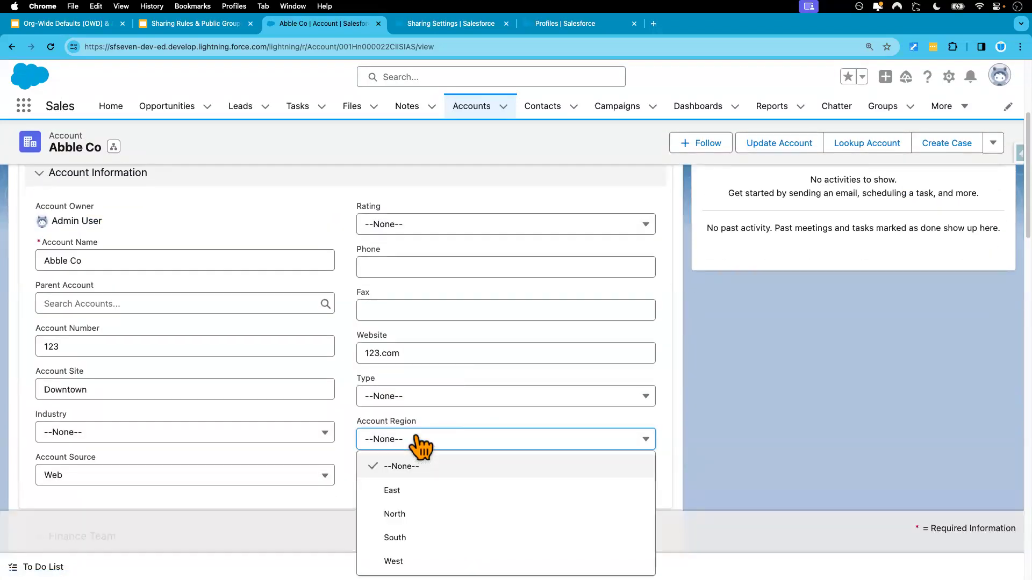
left_click(405, 511)
scroll(503, 414, "down", 3)
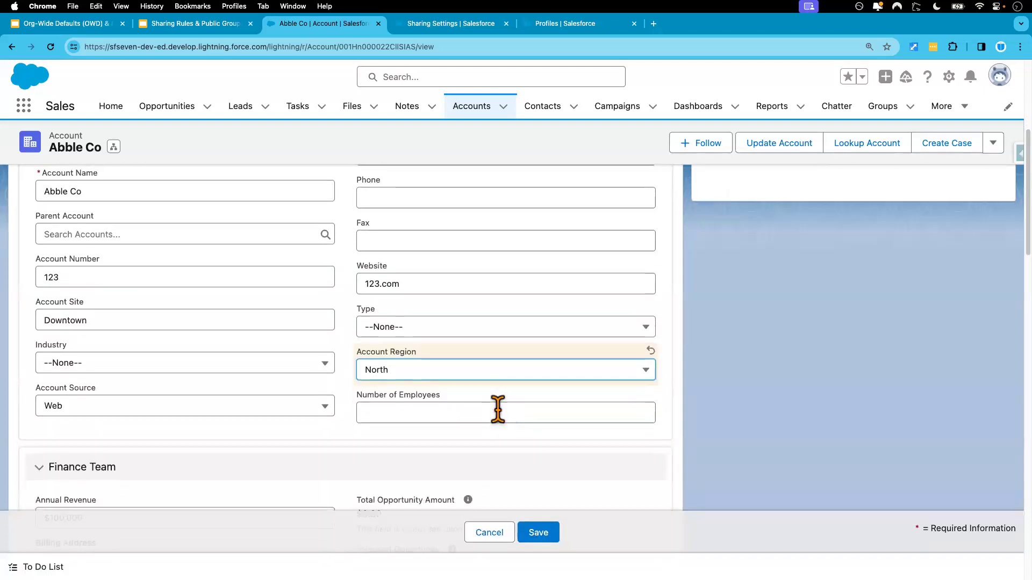
left_click(537, 533)
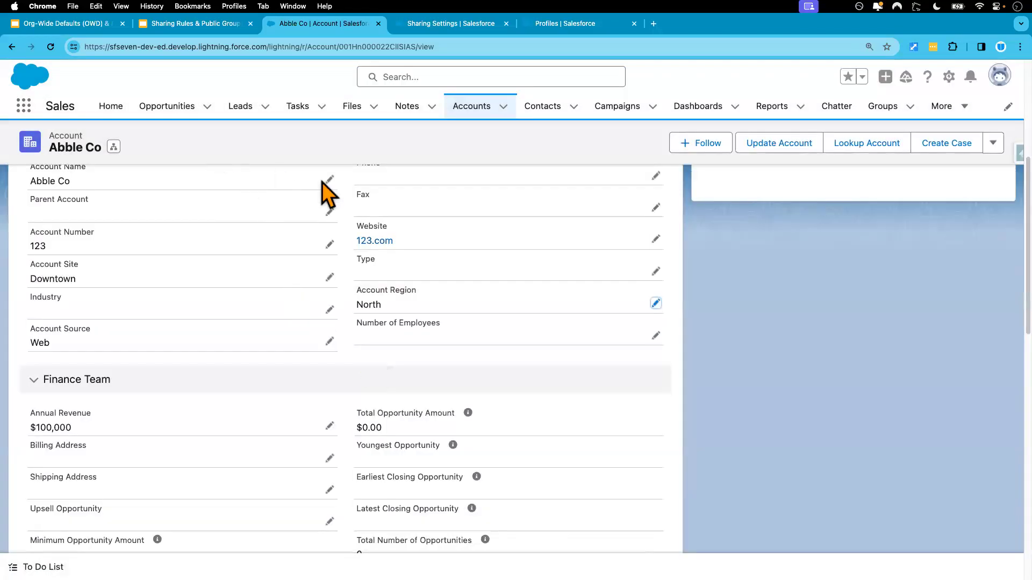
Step: Check Abble Co's region and source in the admin's account list and reload the test user's list to check access
left_click(476, 106)
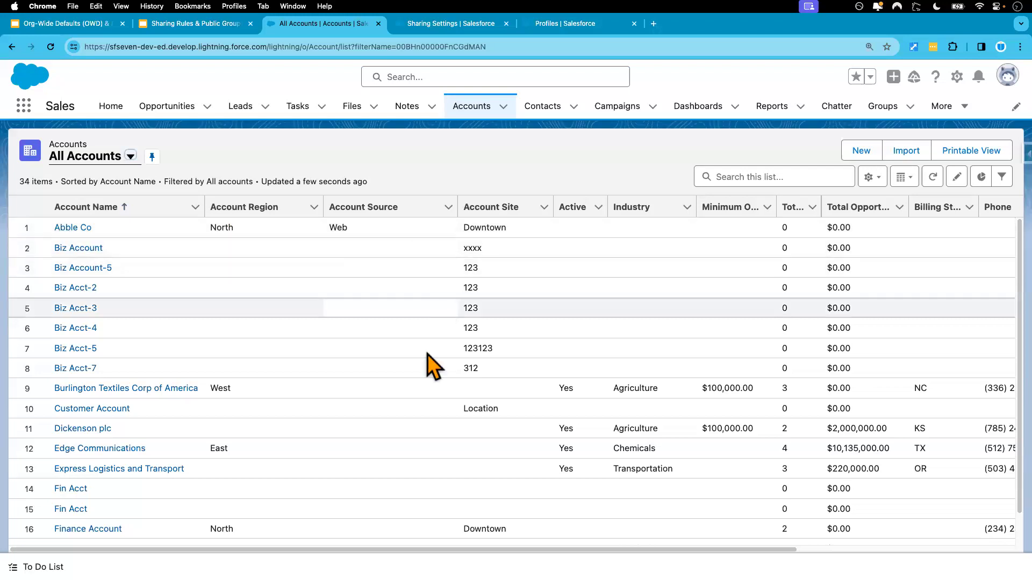
key("ctrl+Right")
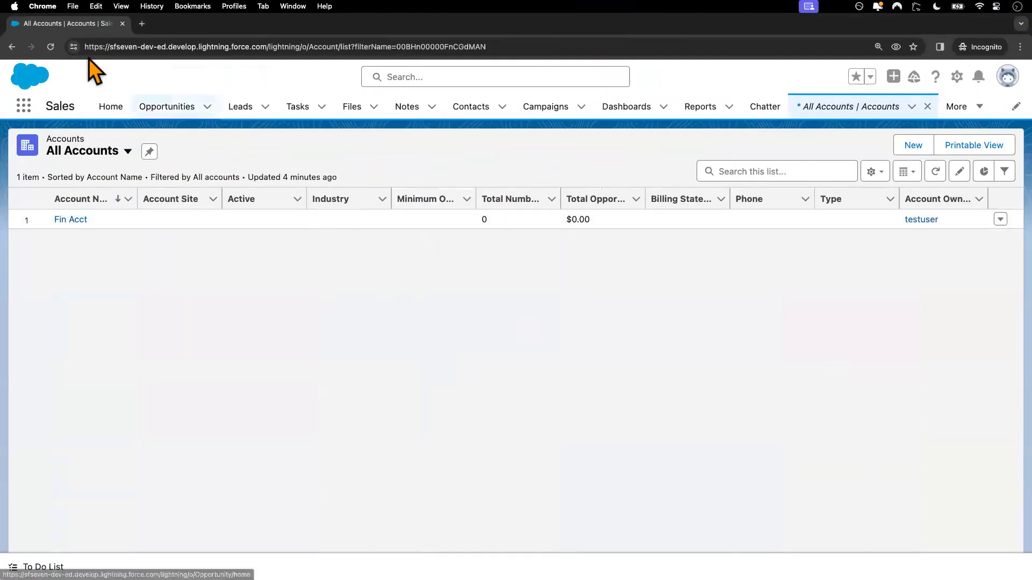
left_click(50, 47)
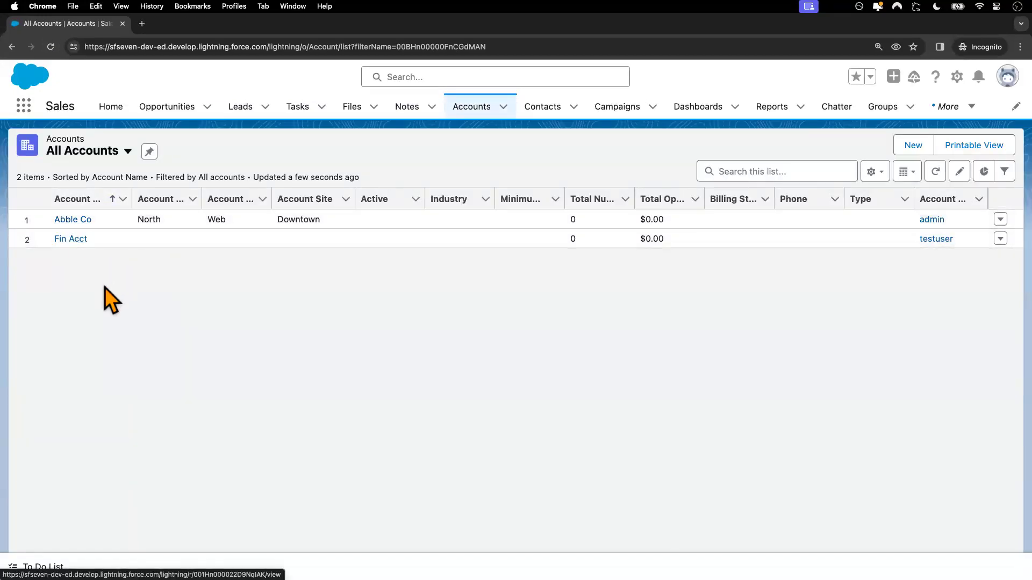
Step: Review the organization-wide defaults in Sharing Settings and compare the test user's account list with the admin's
key("ctrl+Left")
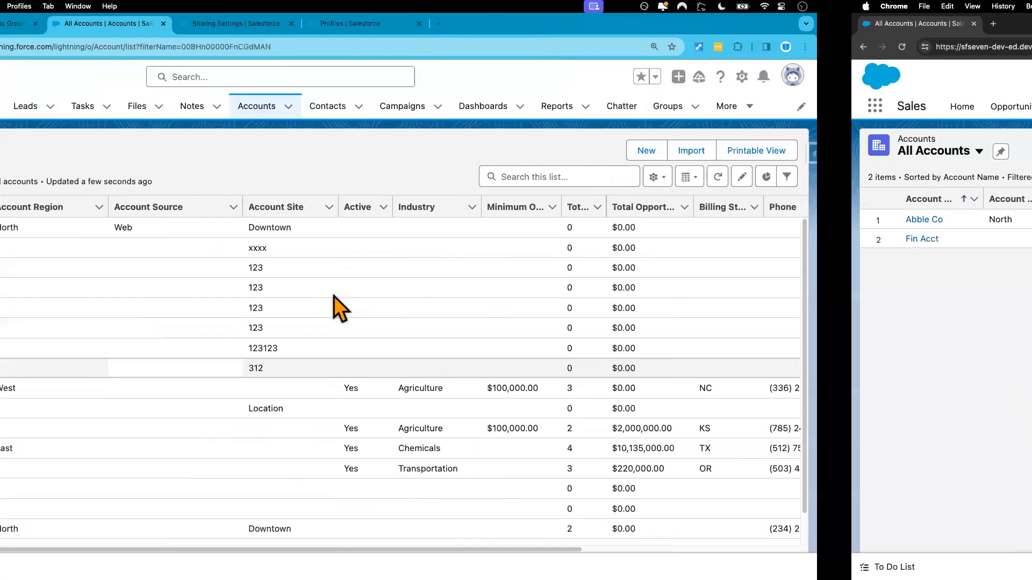
left_click(447, 32)
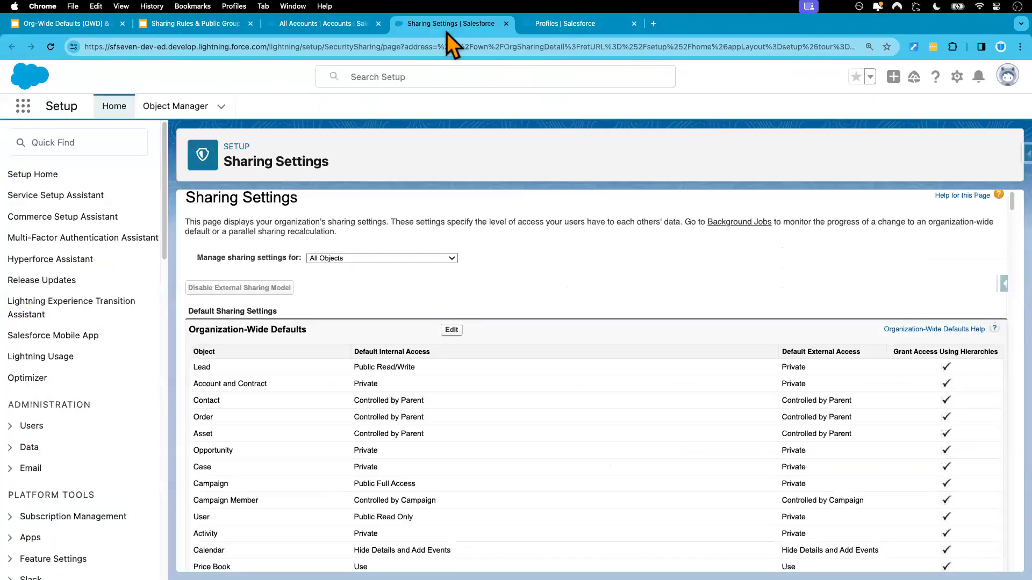
scroll(393, 481, "down", 1)
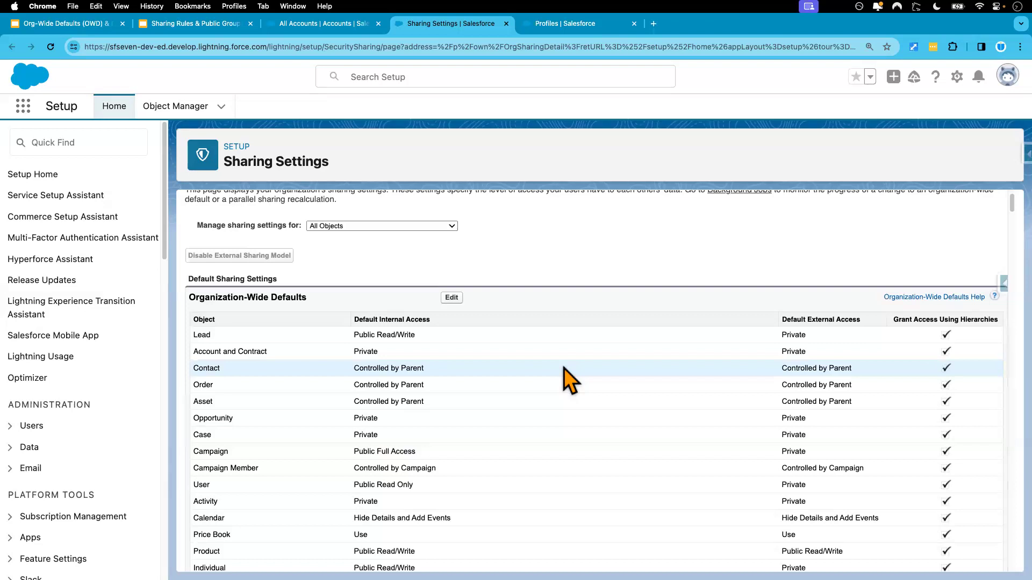
key("ctrl+Right")
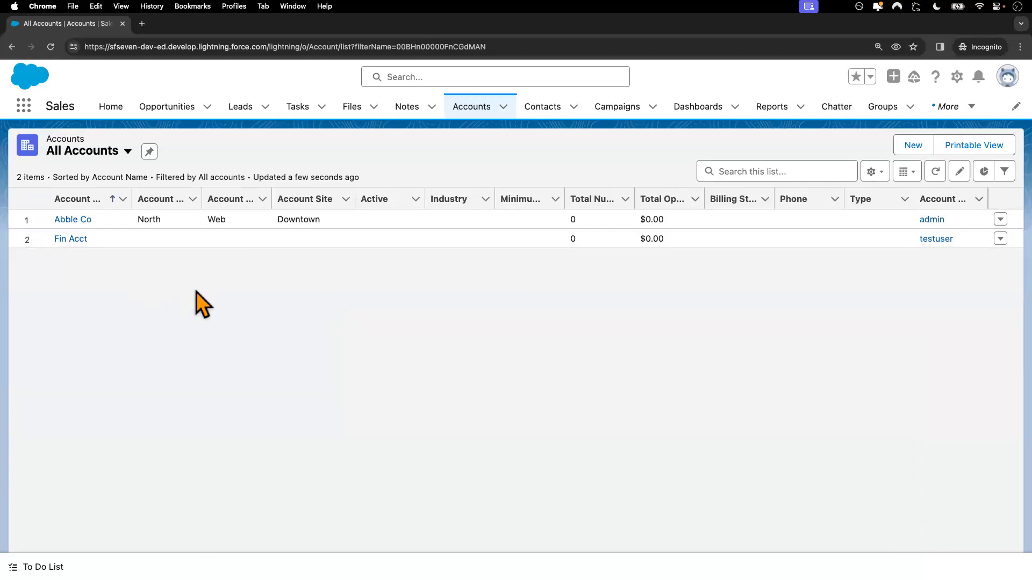
key("ctrl+Left")
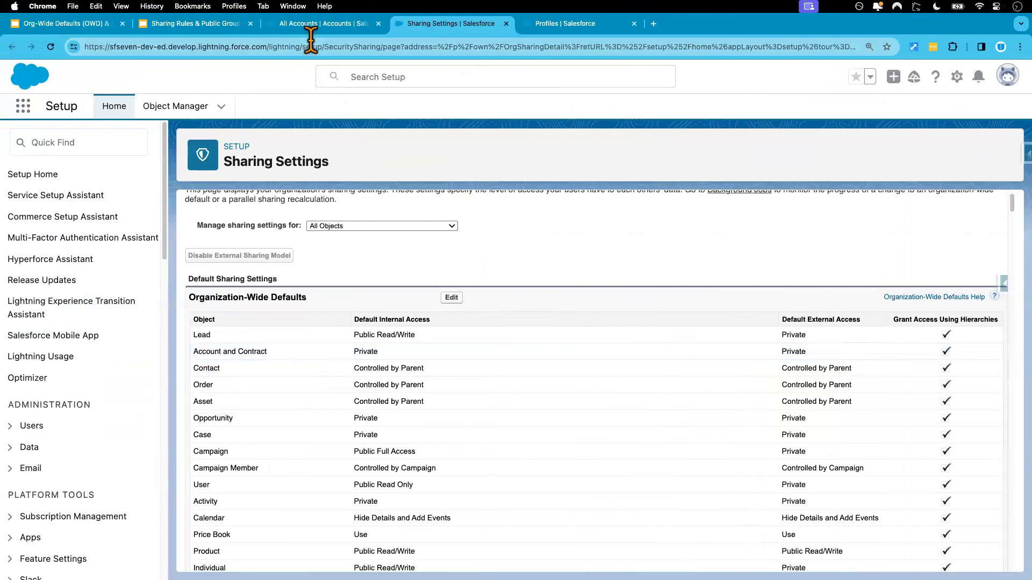
left_click(312, 30)
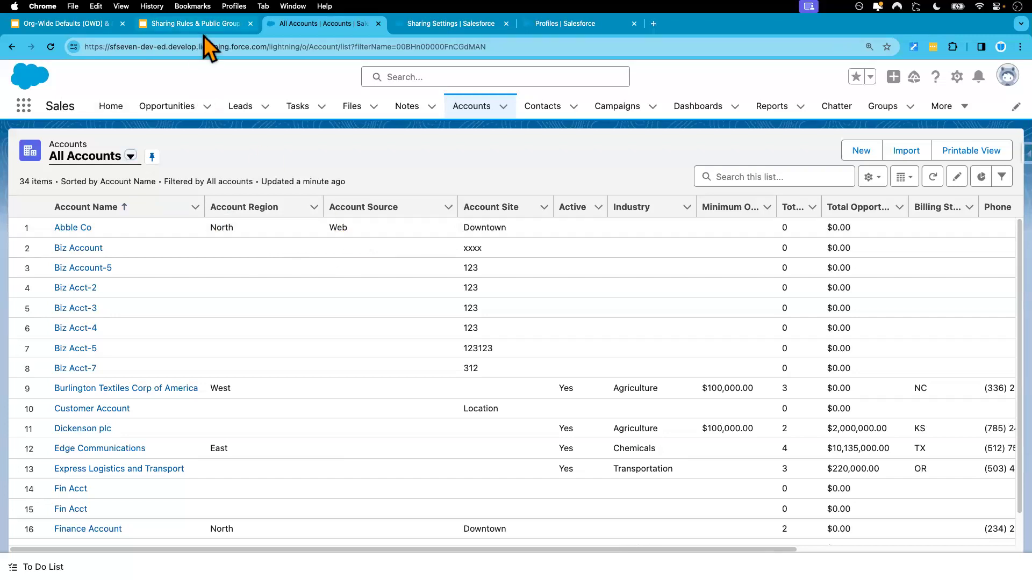
Step: Review the Criteria Based Sharing Rule demo slide and view the Abble Co record in the test user's session
left_click(193, 23)
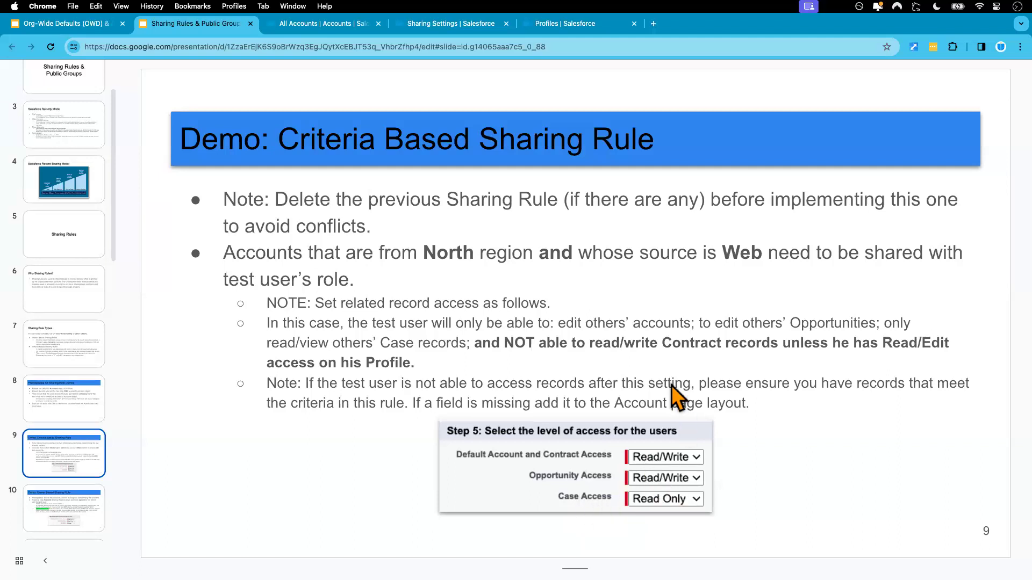
key("ctrl+Right")
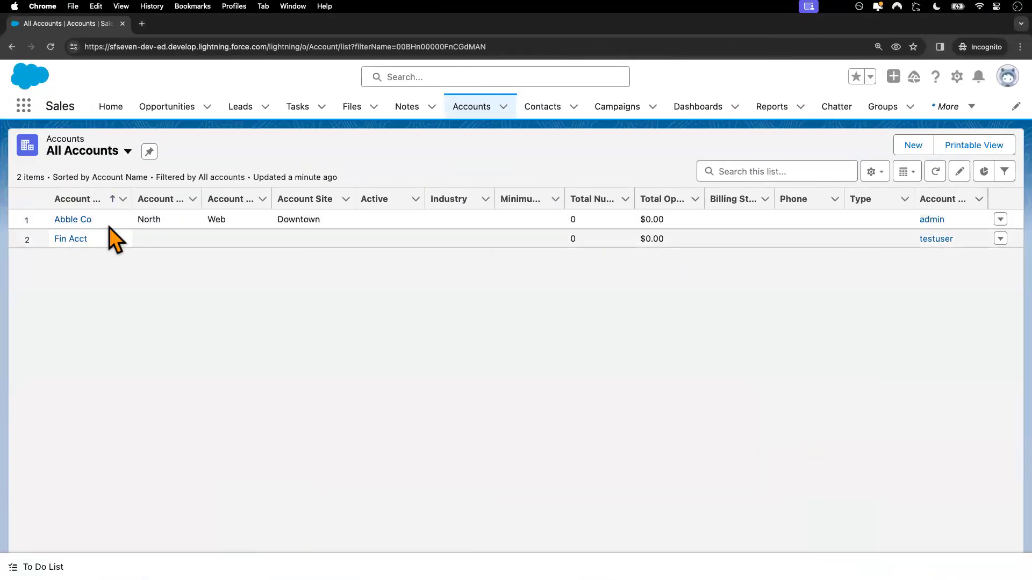
left_click(76, 220)
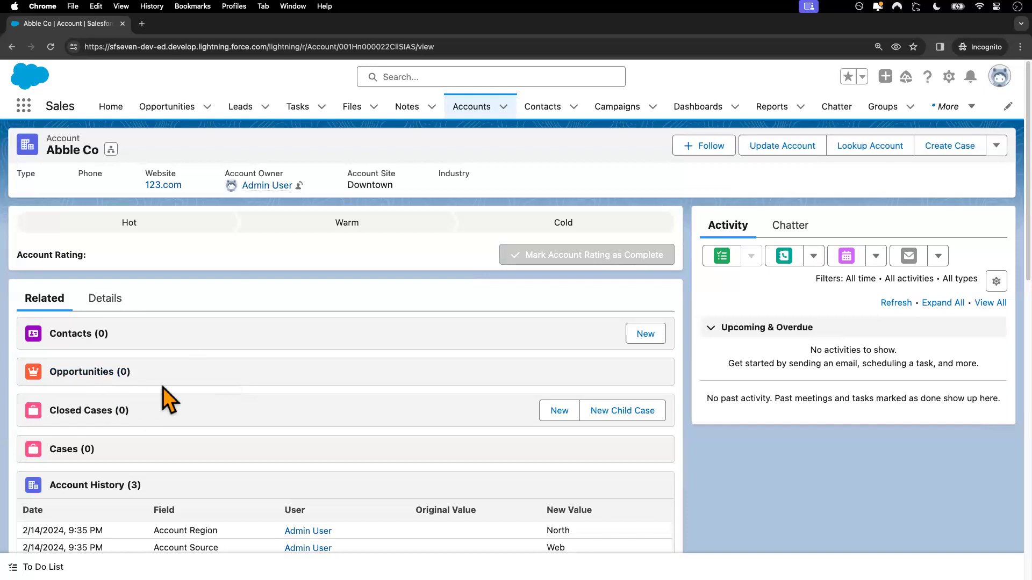
key("ctrl+Left")
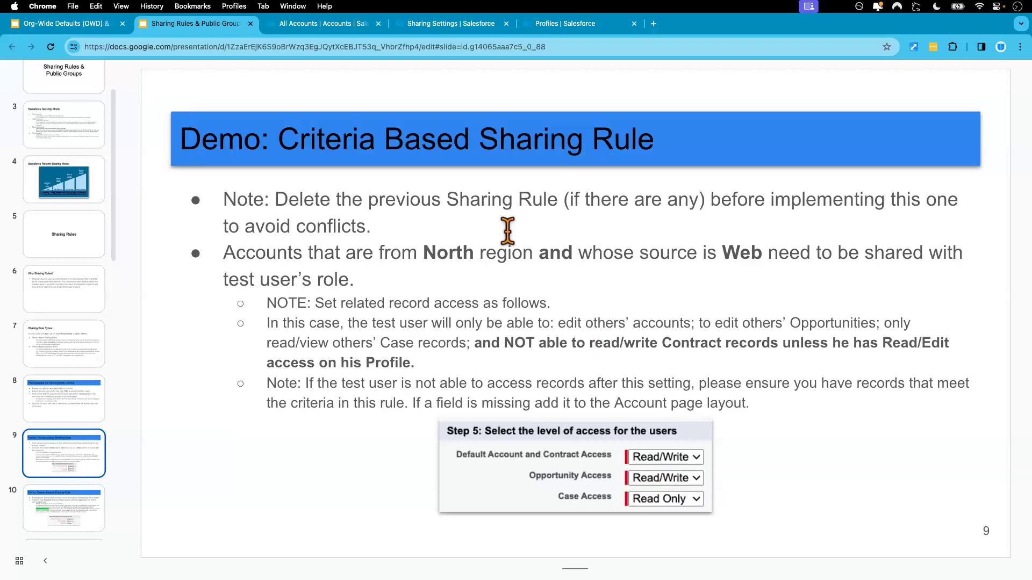
Step: In the admin's session, view Abble Co and start a new Hardware Opportunity named Test Op with Abble Co as its account
left_click(322, 24)
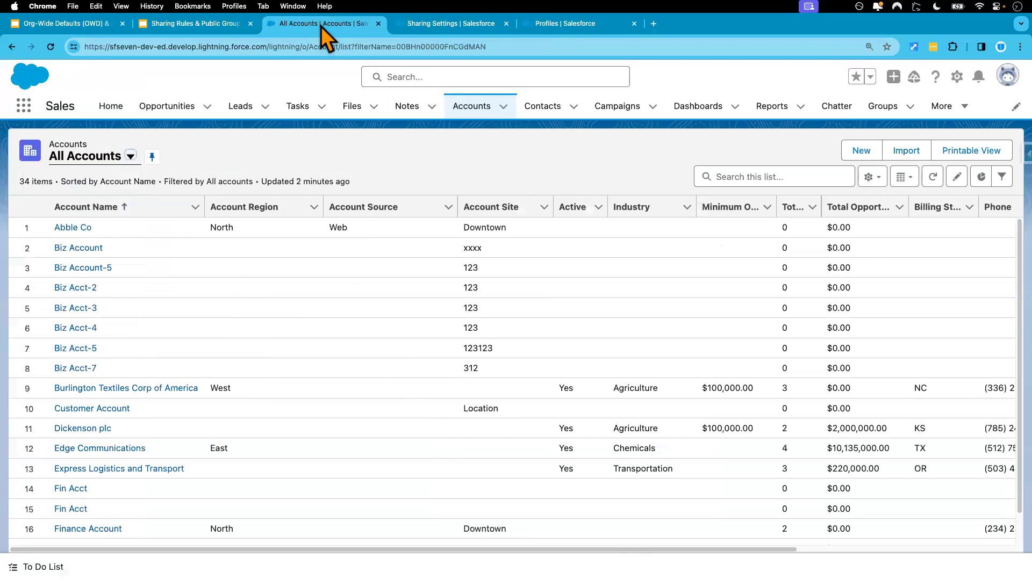
left_click(79, 228)
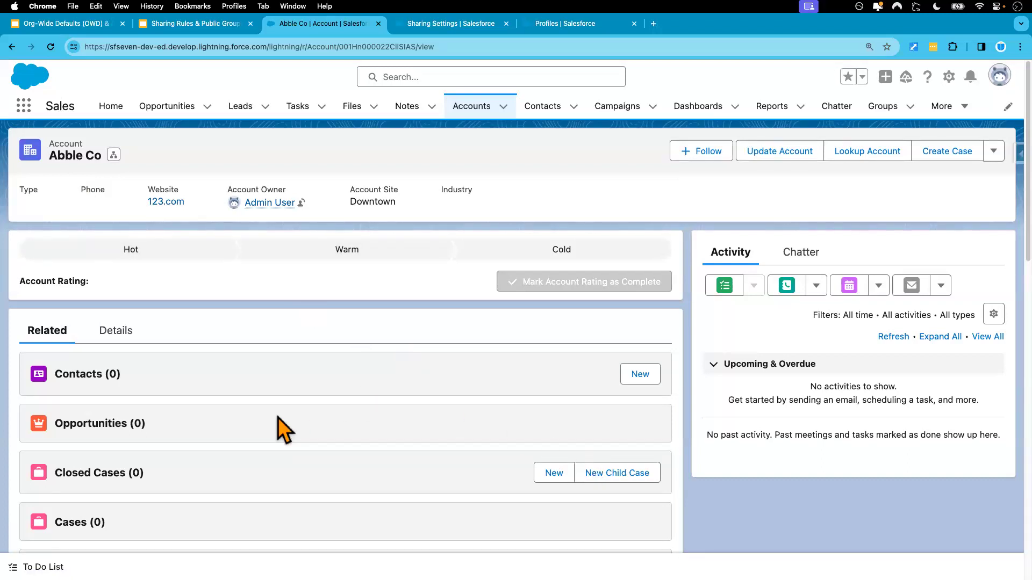
left_click(177, 120)
left_click(887, 150)
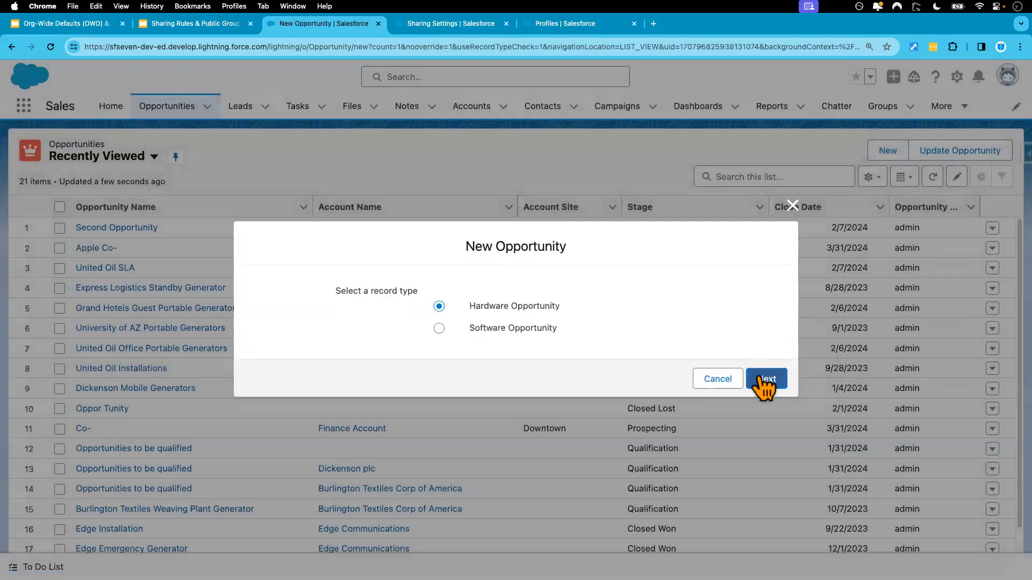
left_click(765, 379)
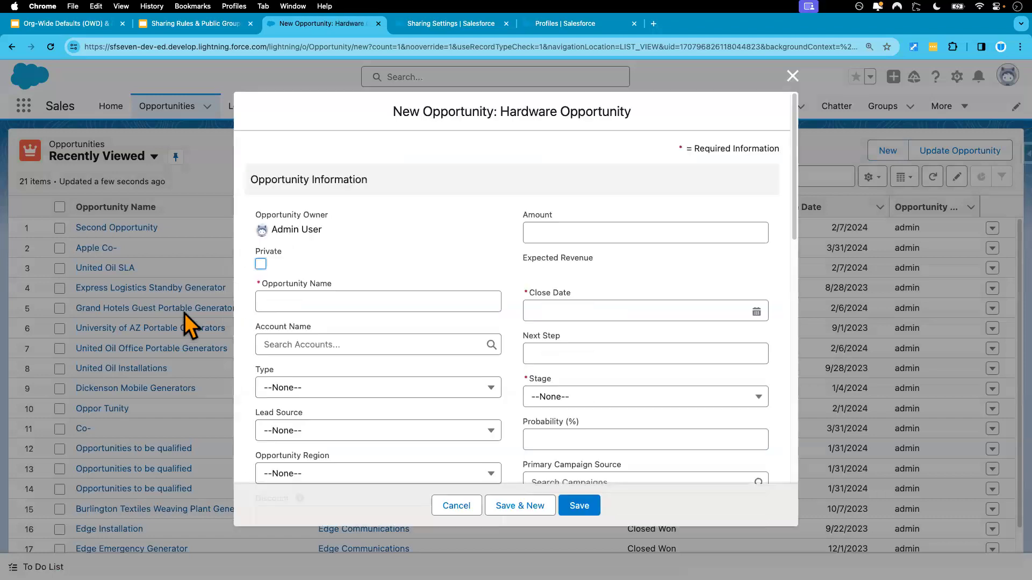
left_click(391, 291)
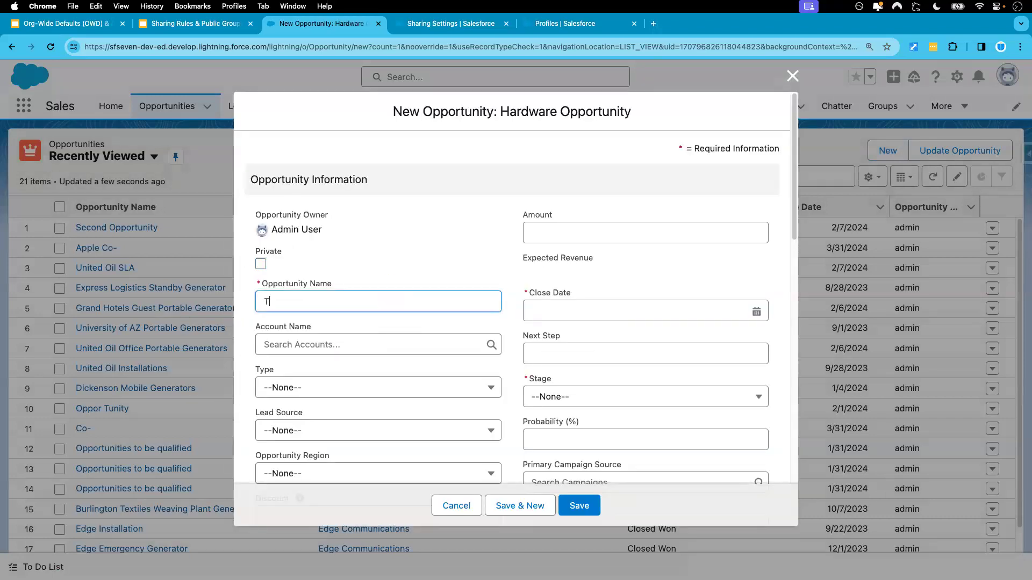
left_click(401, 344)
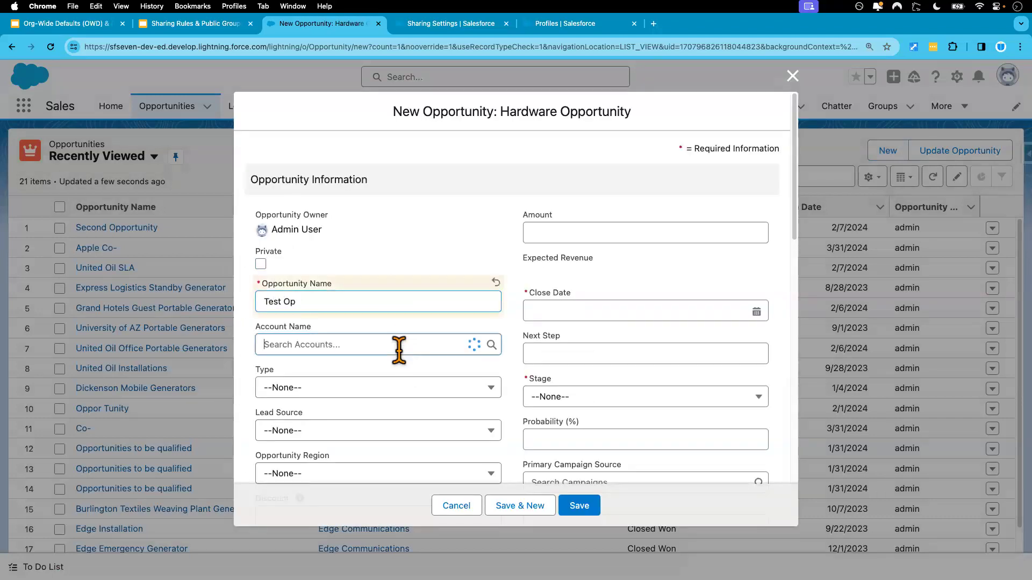
left_click(297, 396)
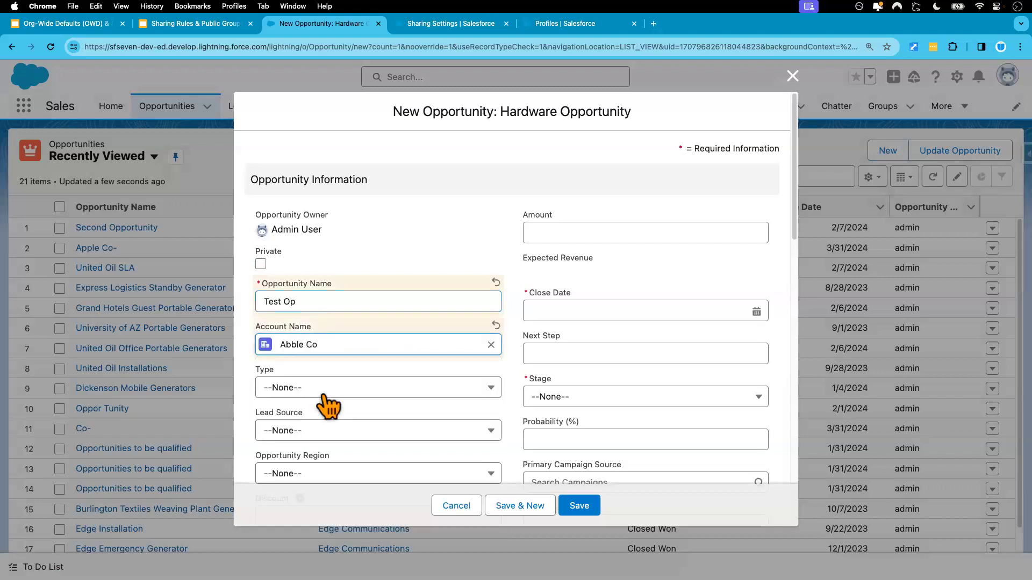
Step: Set the new opportunity's close date to 2/14/2024 and its stage to Hardware Inspection, and save it
left_click(561, 313)
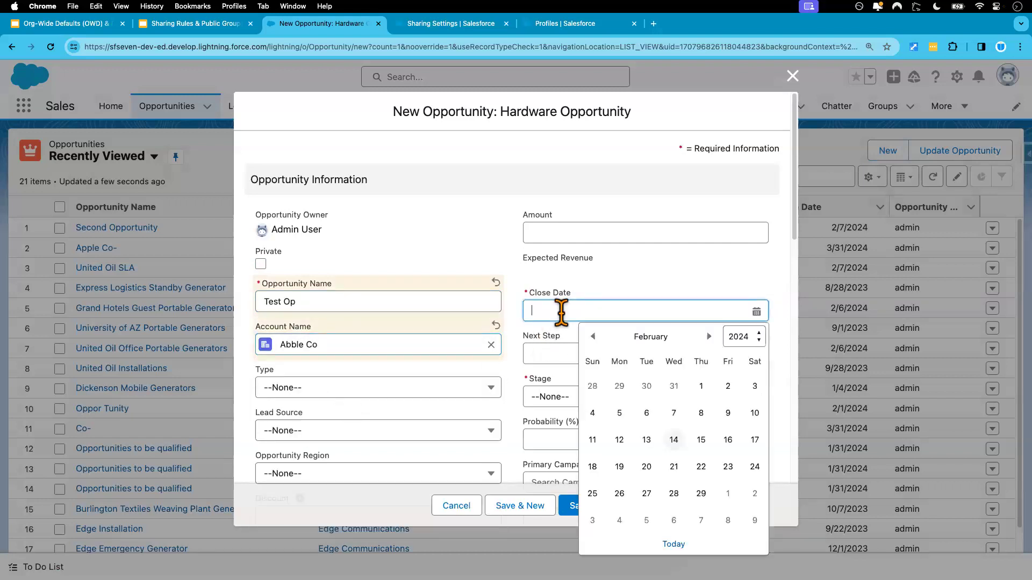
left_click(673, 440)
left_click(582, 403)
left_click(580, 356)
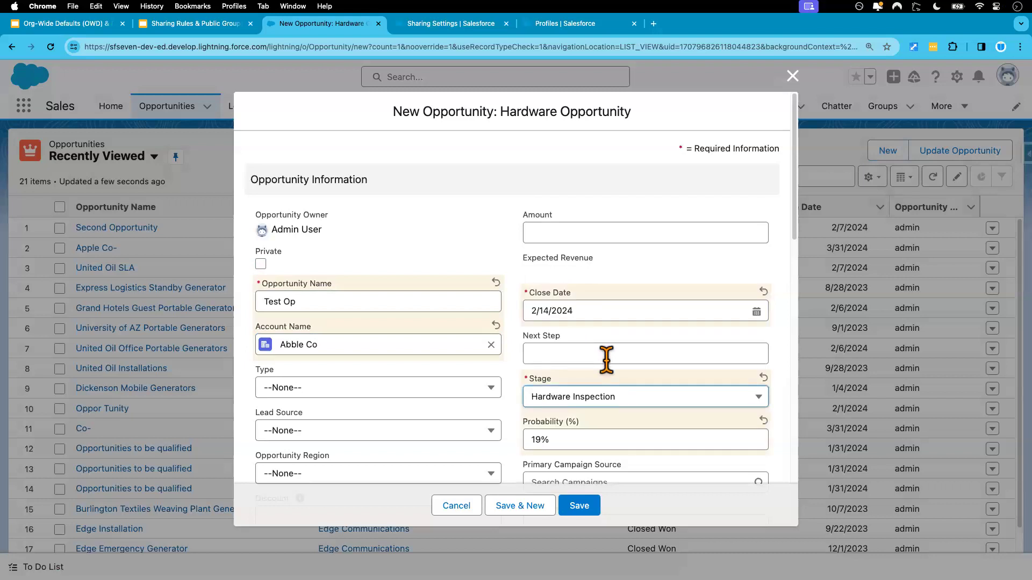
scroll(606, 359, "down", 10)
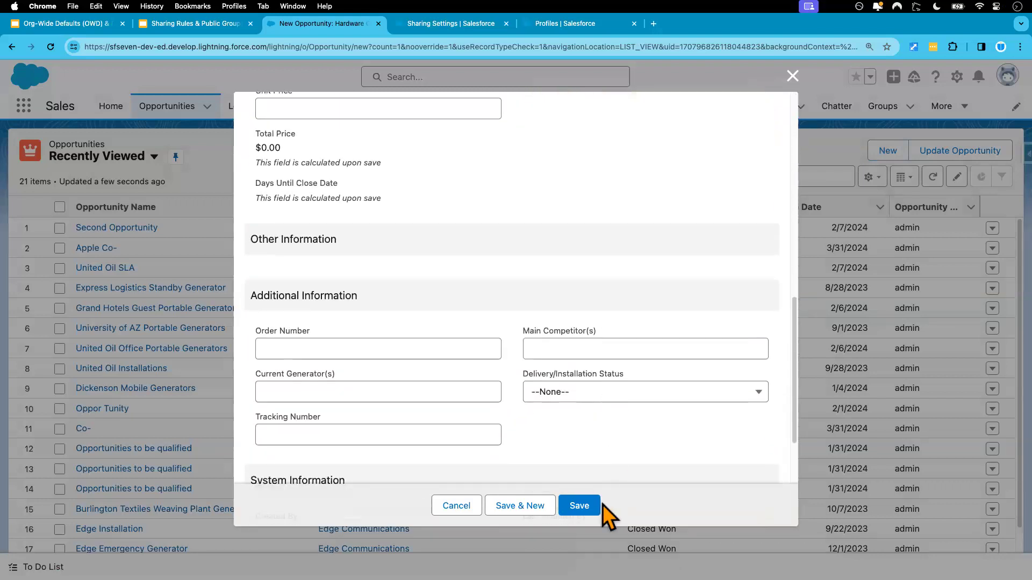
left_click(585, 510)
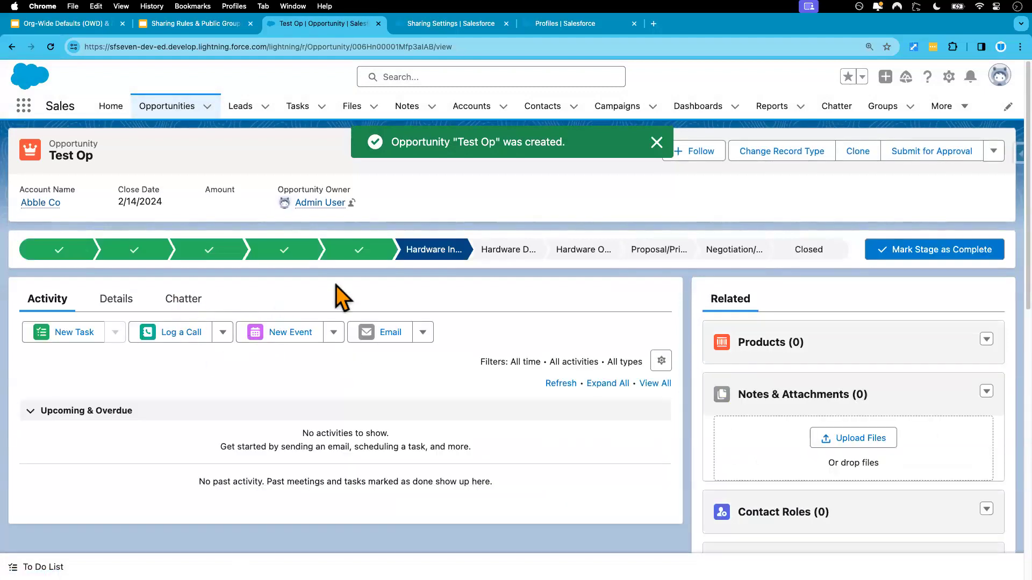
Step: Change Test Op's current stage to Prospecting
left_click(75, 252)
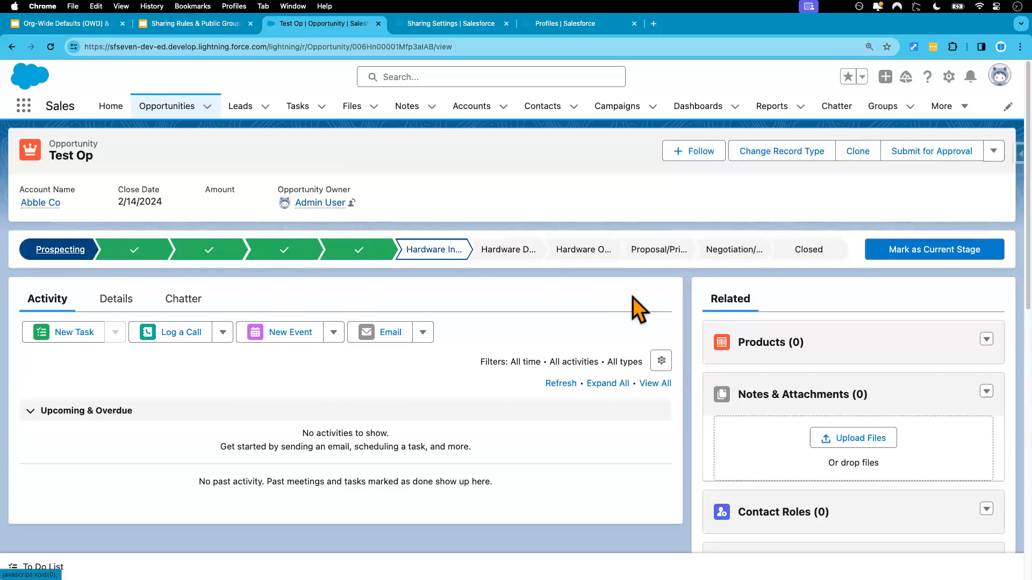
left_click(904, 256)
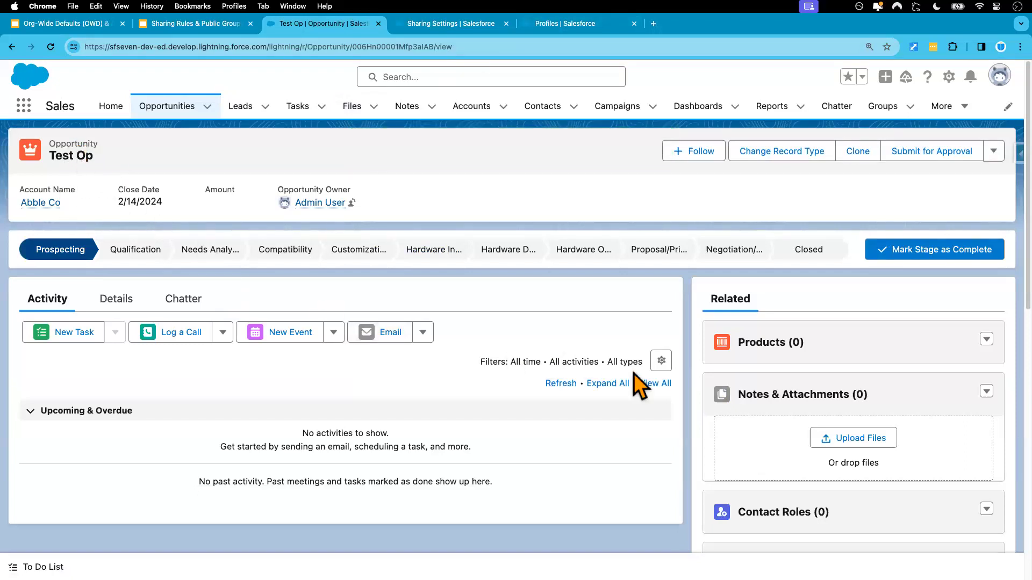
Step: In the test user's session, reload Abble Co and open the details of its related opportunity Test Op
key("ctrl+Right")
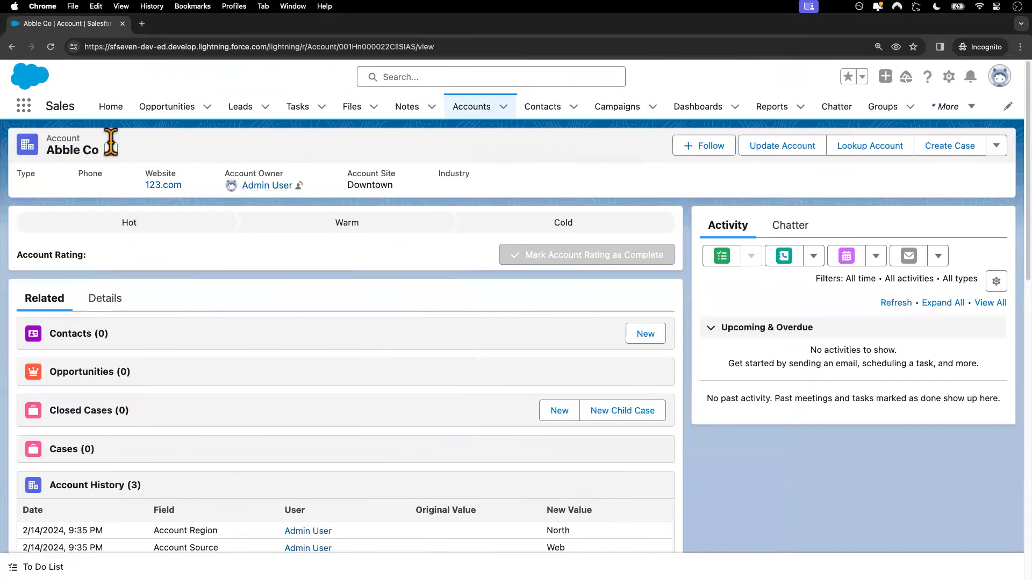
left_click(51, 48)
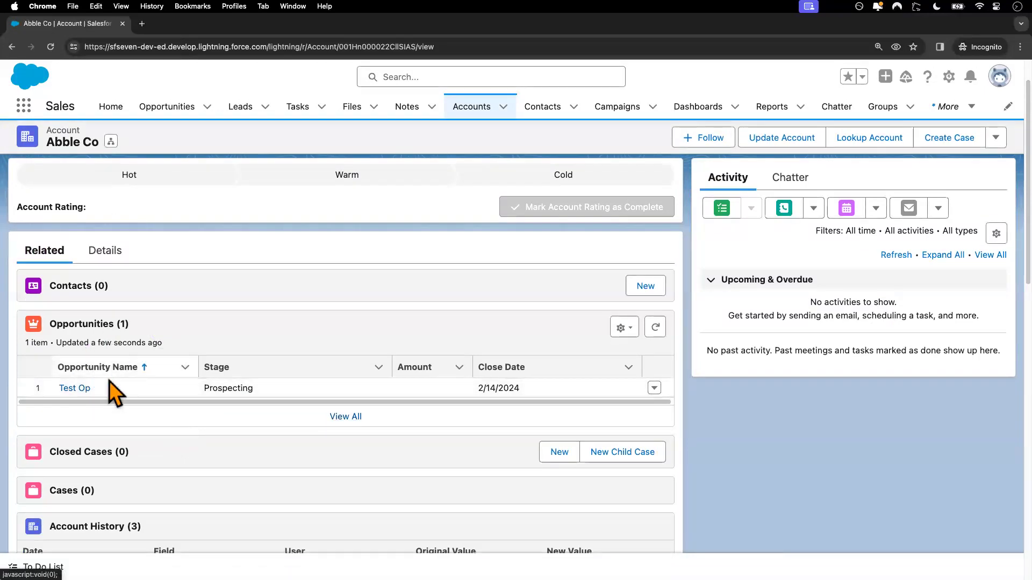
left_click(80, 387)
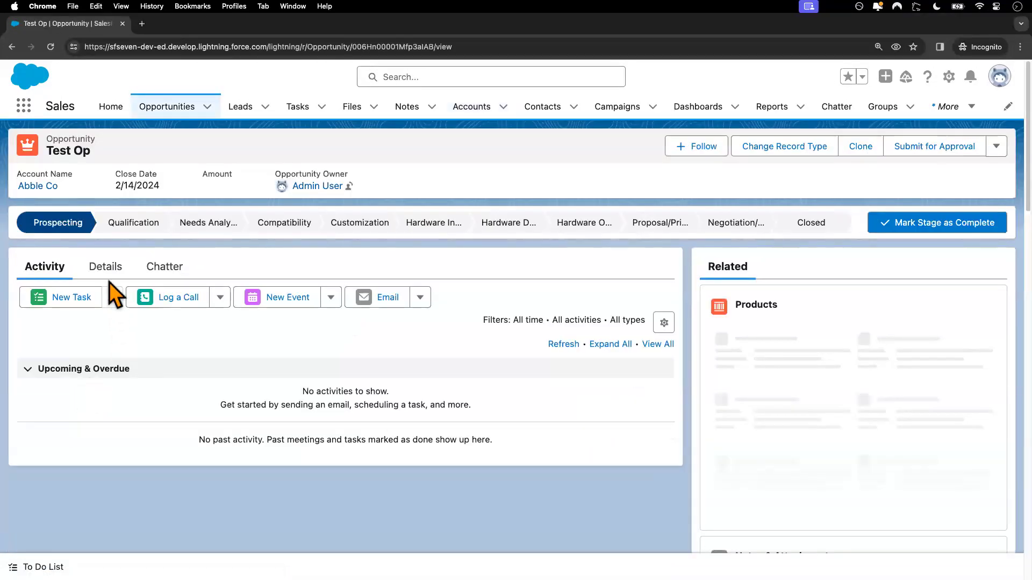
left_click(107, 268)
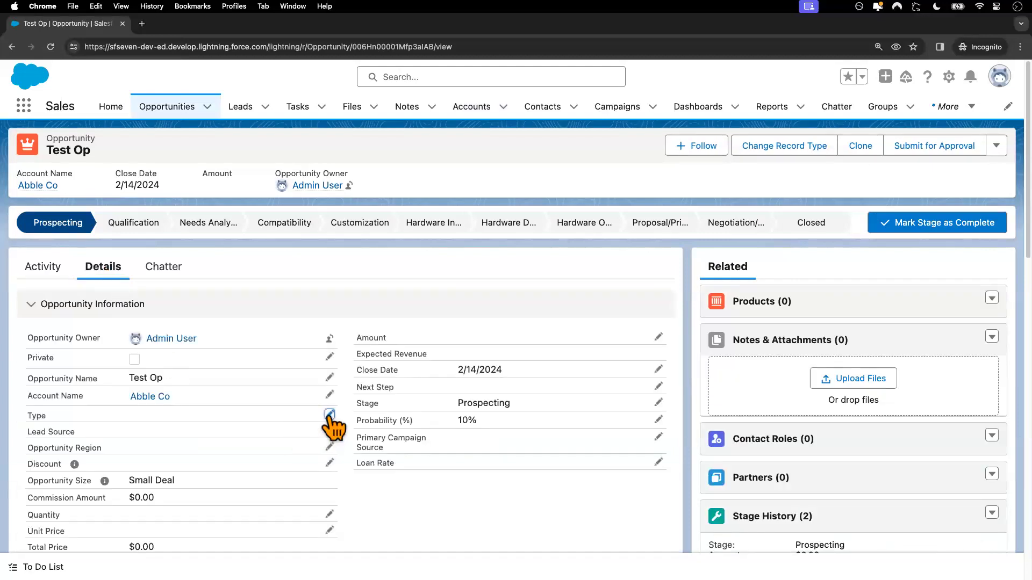
Step: As the test user, set Test Op's Type to Existing Customer - Upgrade and save the record
left_click(329, 414)
scroll(234, 415, "down", 2)
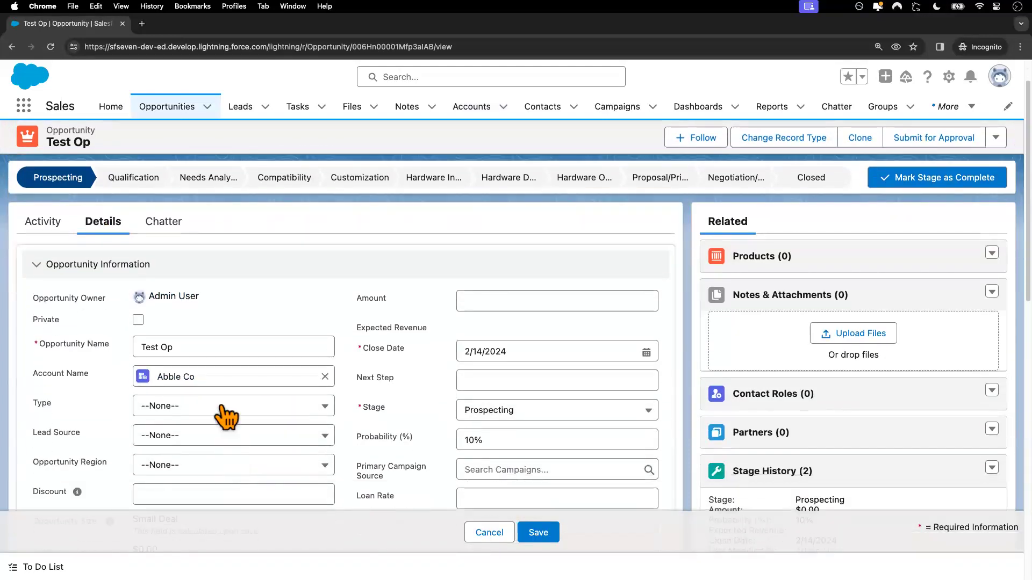
left_click(231, 407)
left_click(215, 454)
left_click(538, 532)
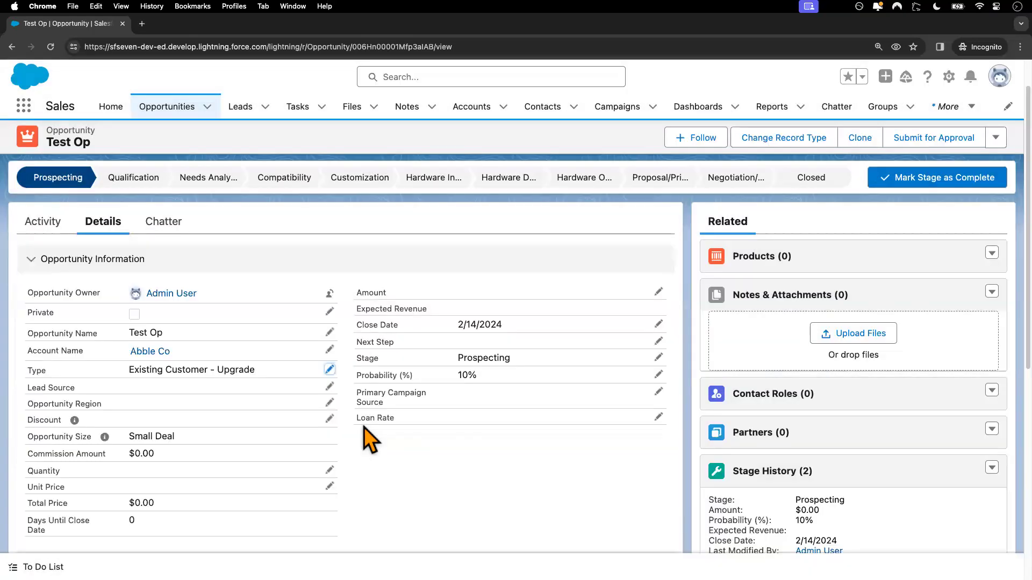
Step: Switch to the admin's session and review the related record access levels on the Criteria Based Sharing Rule demo slide
key("ctrl+Right")
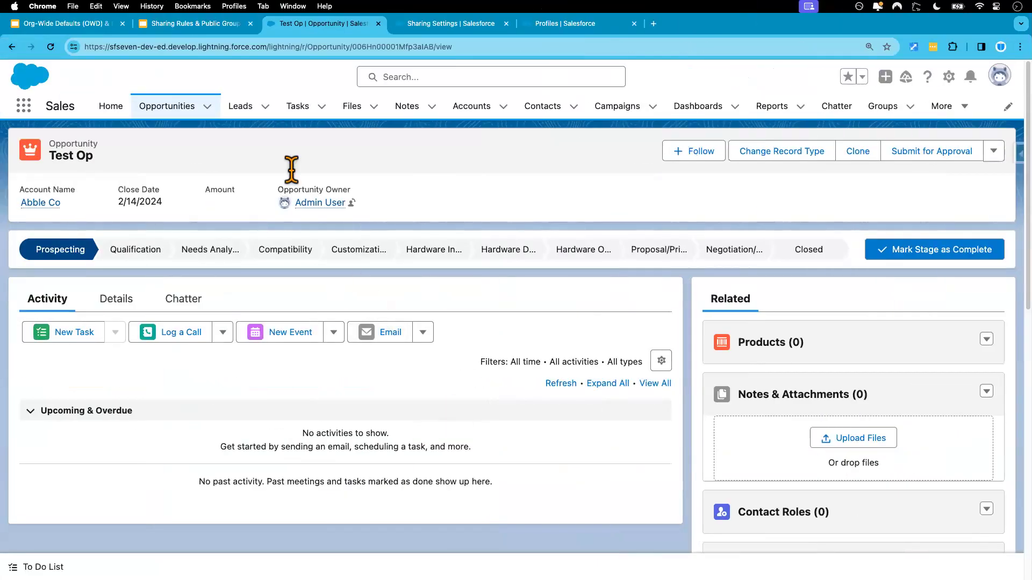
left_click(207, 30)
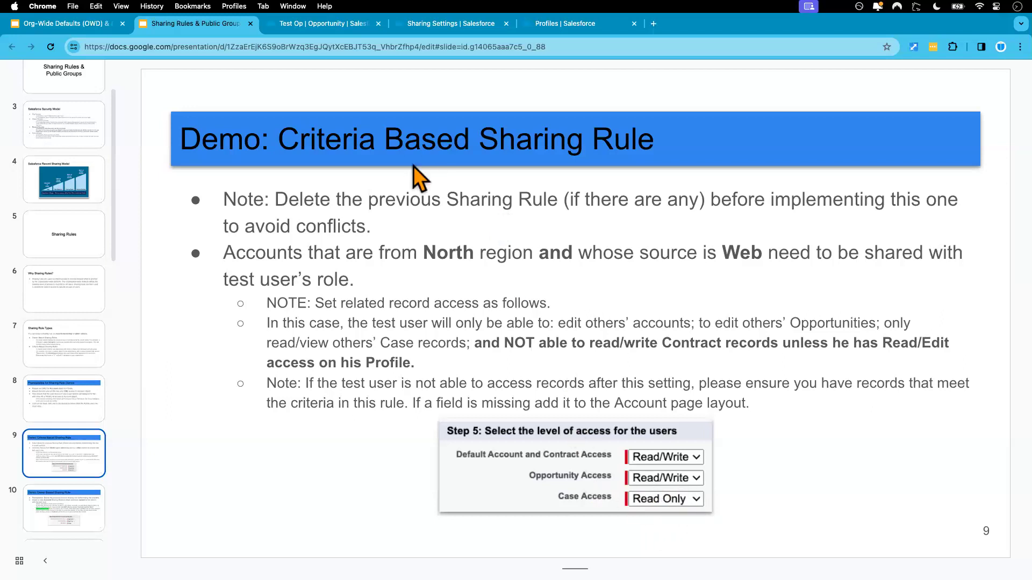
left_click(317, 23)
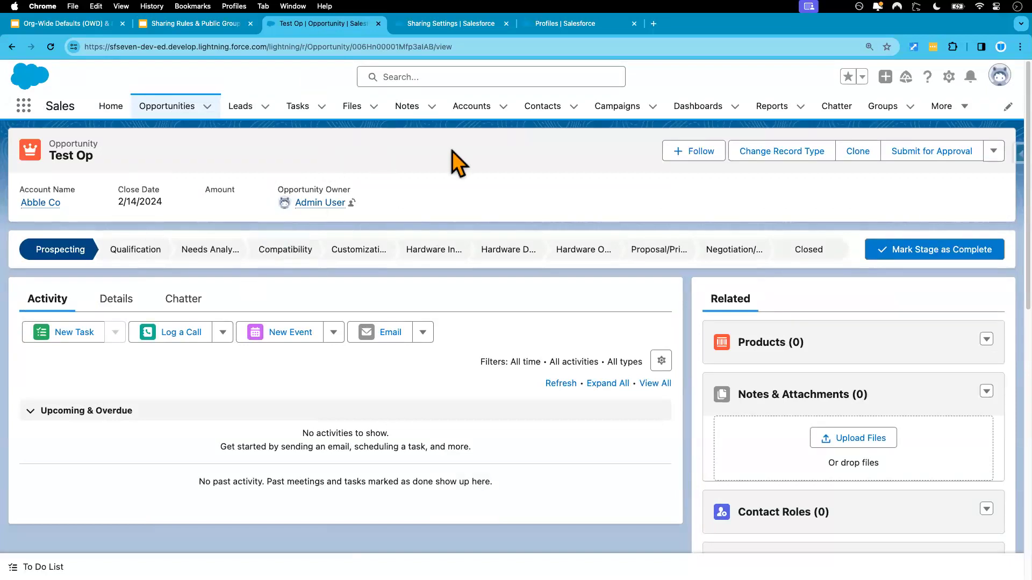
Step: Start a new Software Related Issues case for the Abble Co account, choosing a contact and Phone as the case origin
left_click(942, 106)
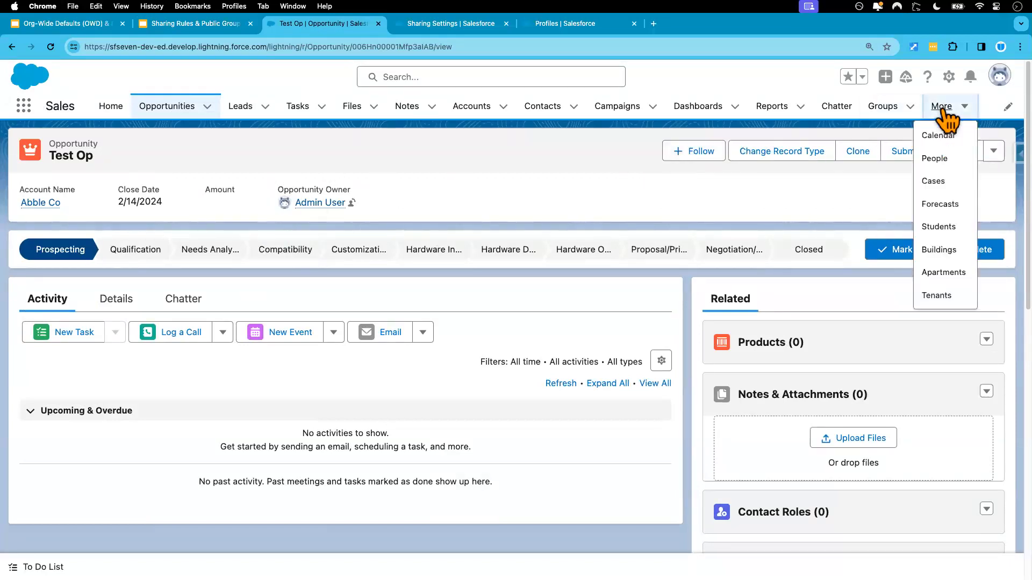
left_click(939, 183)
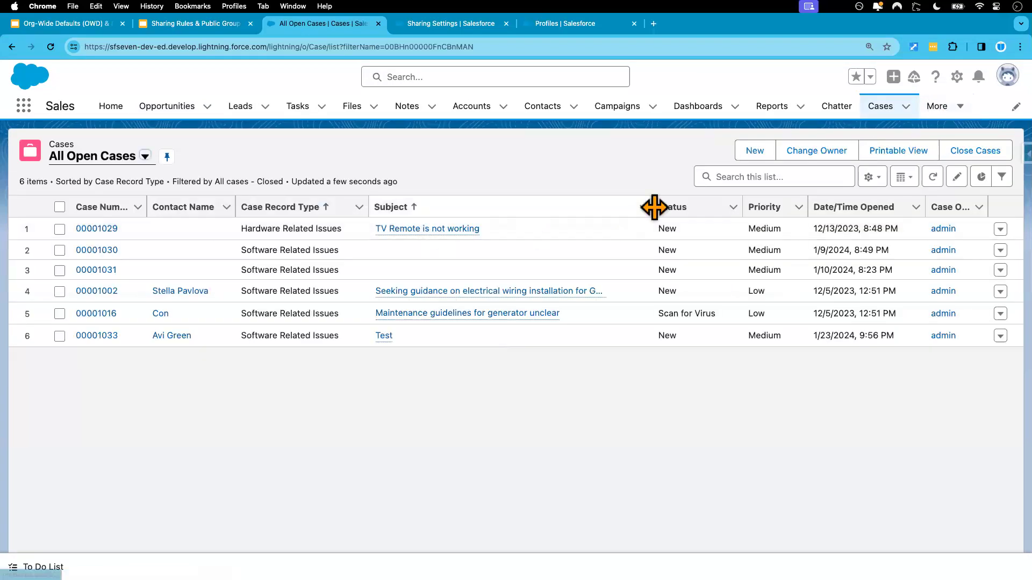
left_click(752, 154)
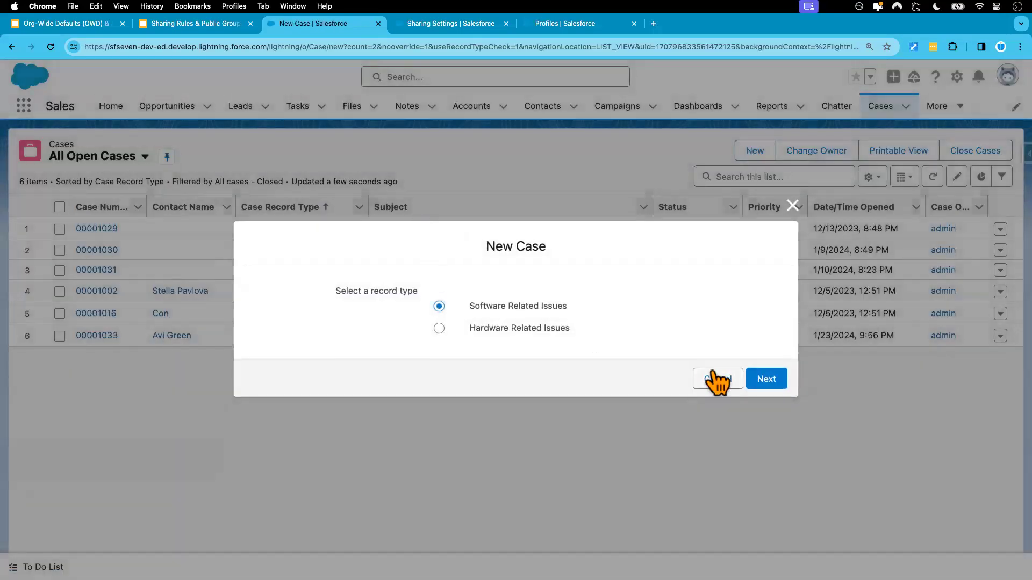
left_click(762, 378)
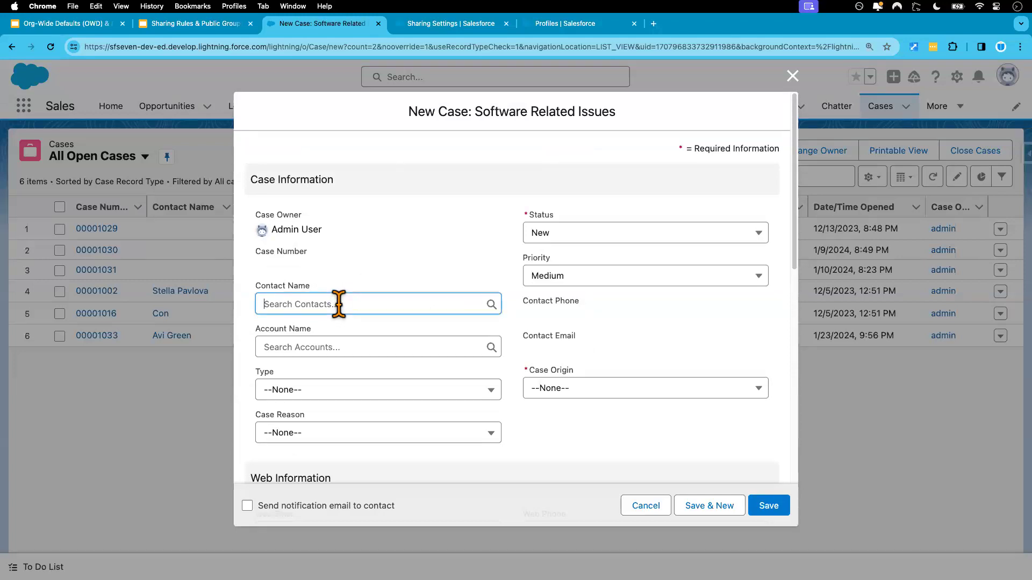
left_click(290, 349)
left_click(340, 347)
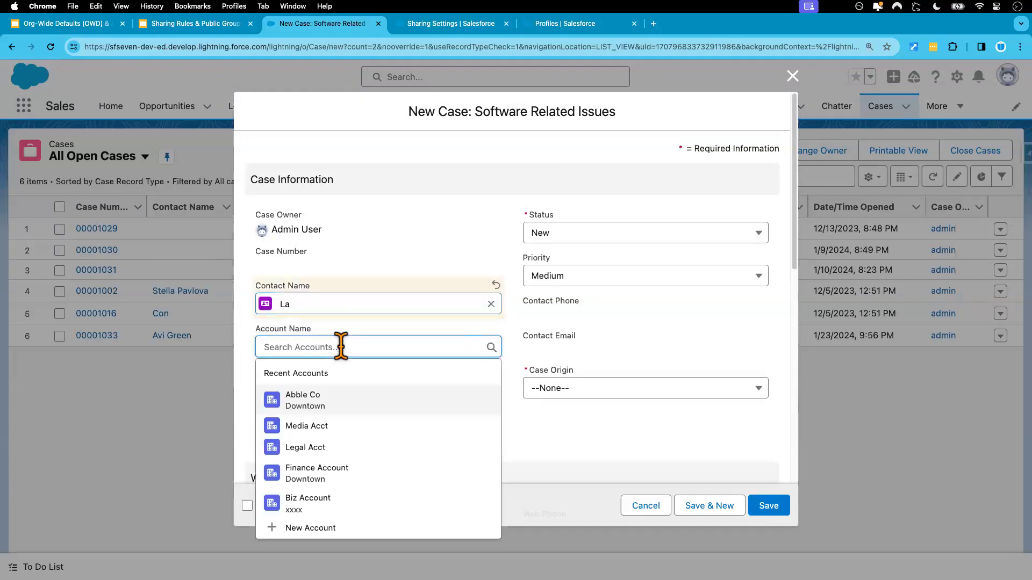
left_click(301, 397)
left_click(569, 392)
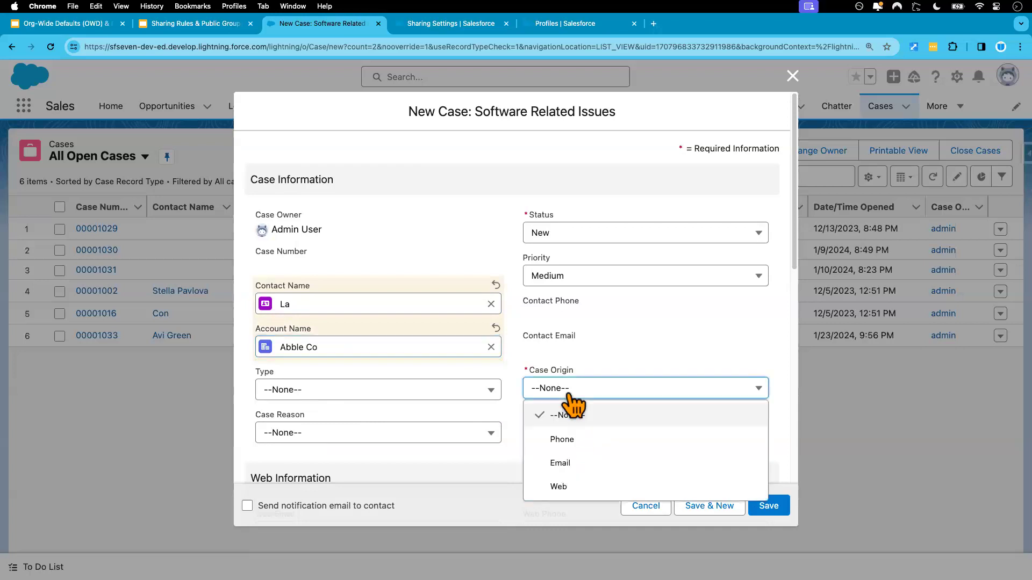
left_click(562, 439)
Step: Try to save the new case and examine which fields the validation rule requires
scroll(559, 436, "down", 4)
scroll(559, 436, "down", 3)
left_click(777, 509)
left_click_drag(541, 447, 636, 493)
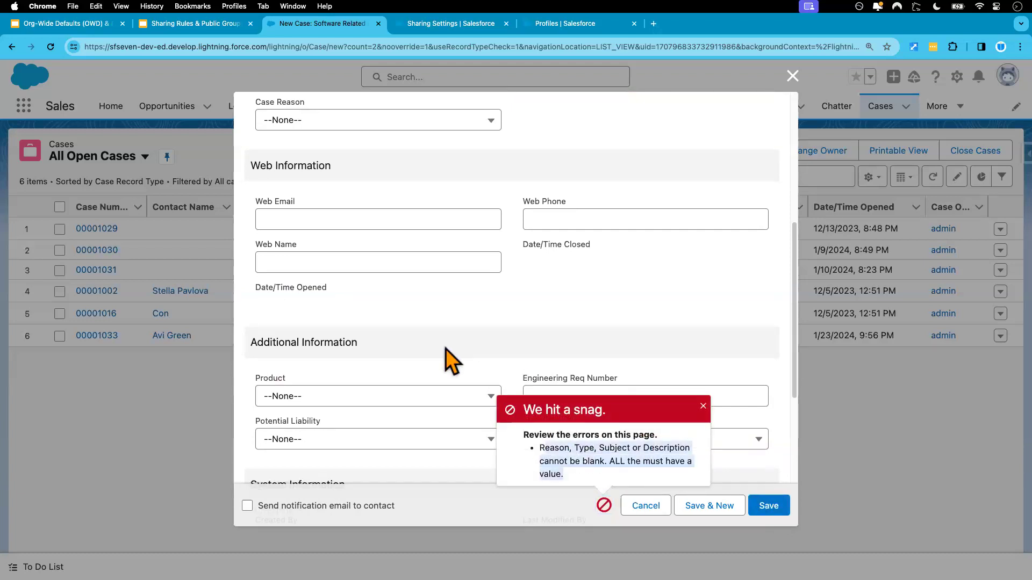
Step: Set the case reason to Installation, the type to Mechanical and the subject to X, and save the case
scroll(451, 361, "up", 4)
left_click(362, 279)
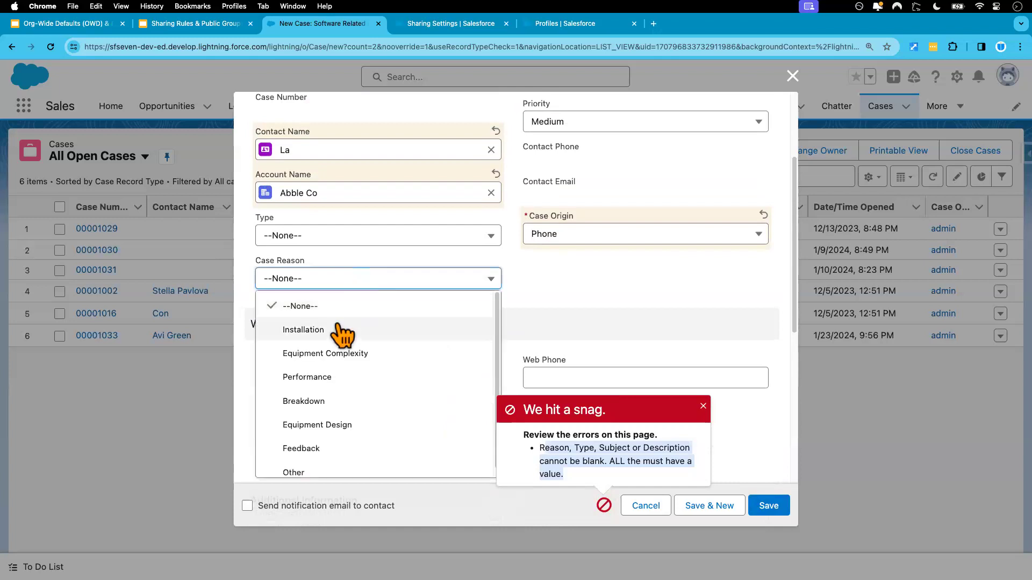
left_click(342, 330)
left_click(367, 239)
left_click(355, 290)
scroll(361, 344, "down", 7)
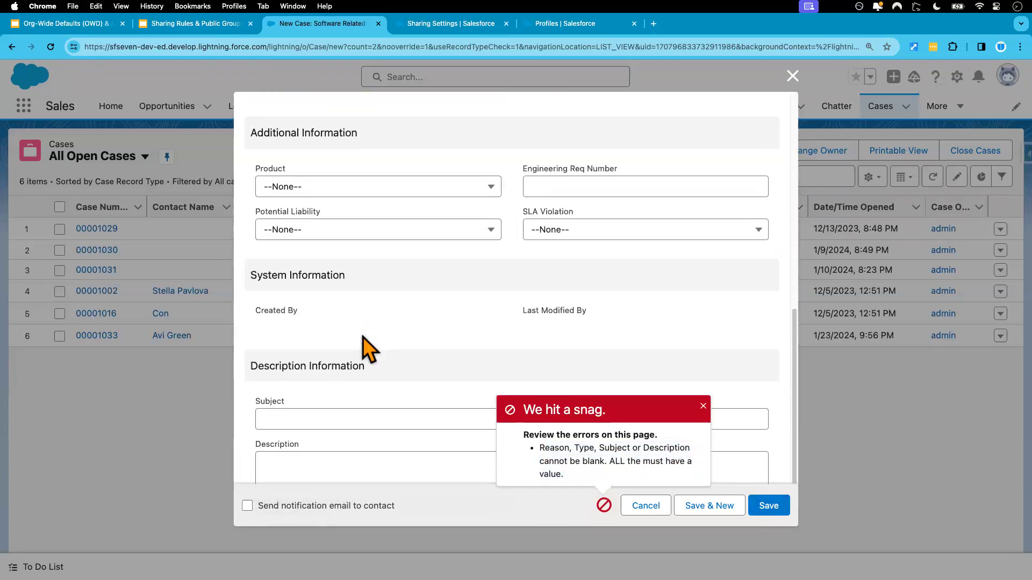
left_click(321, 420)
key("Tab")
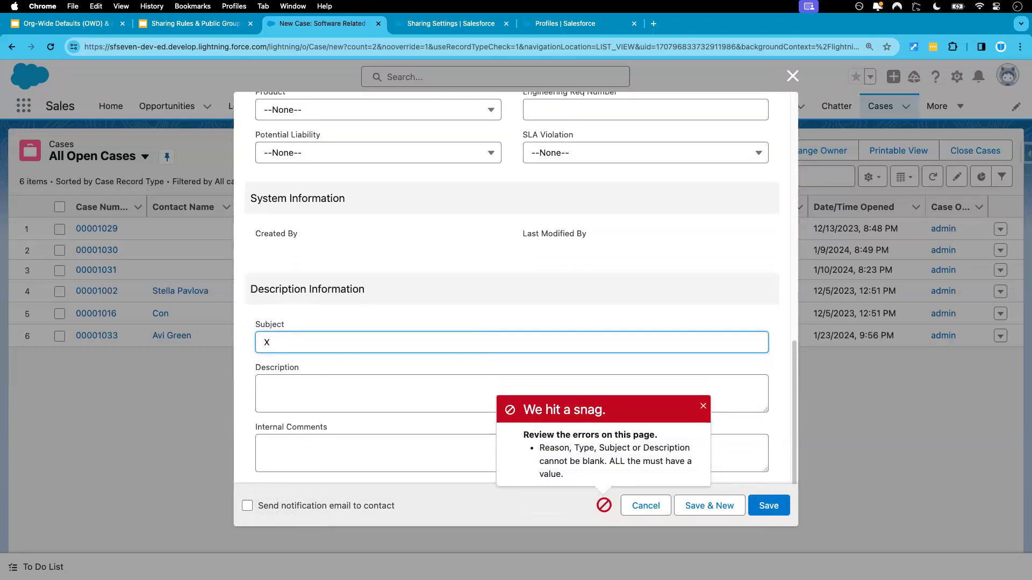
left_click(767, 514)
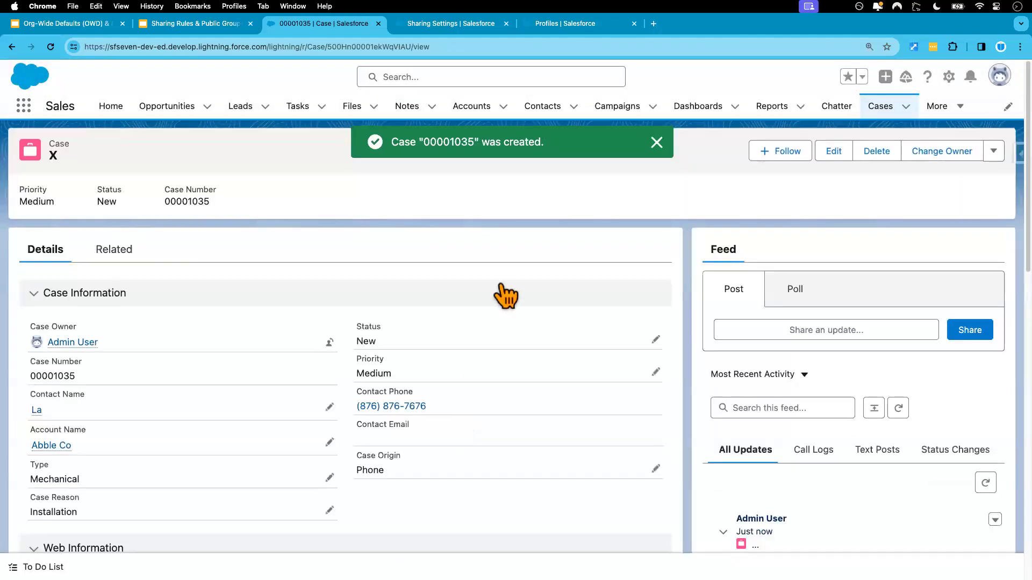
Step: In the test user's session, open the Abble Co account and check its related lists for the new case
key("ctrl+Right")
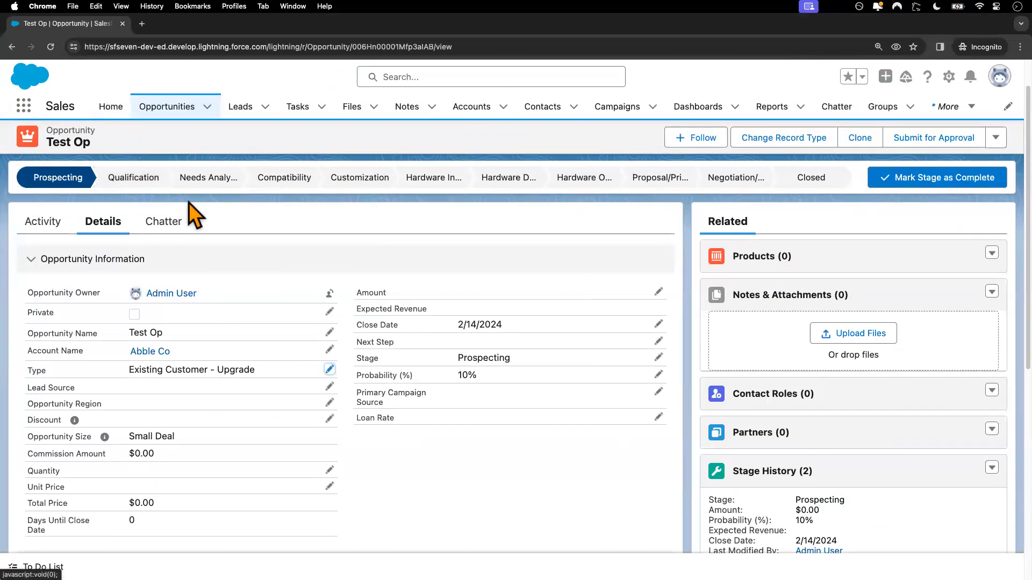
left_click(476, 107)
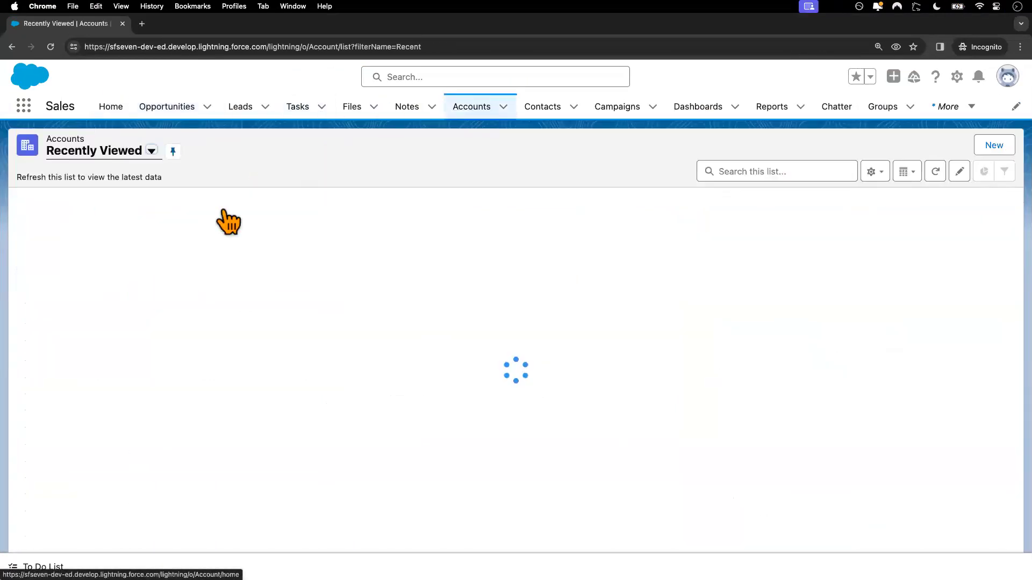
left_click(70, 220)
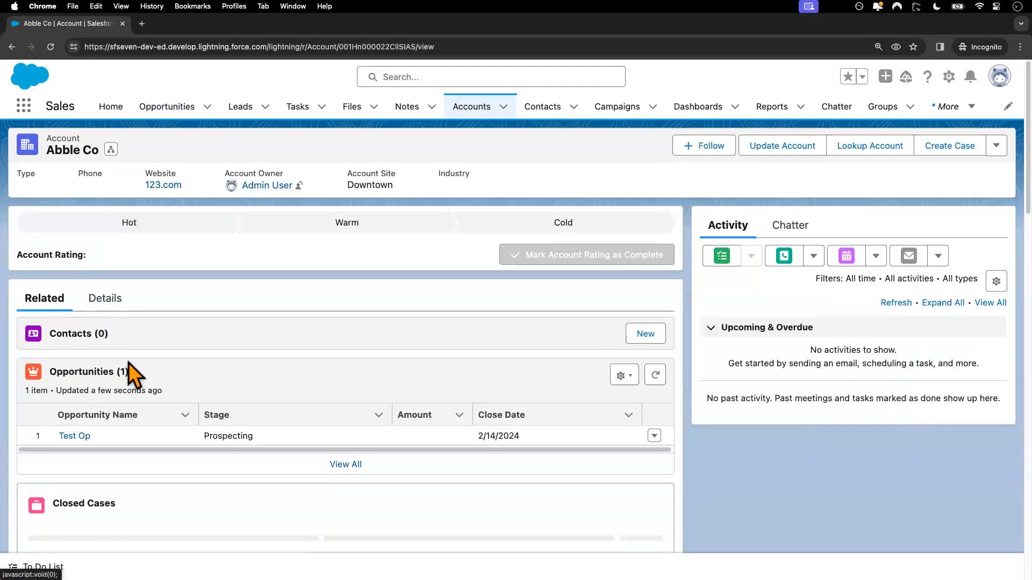
scroll(135, 392, "down", 1)
scroll(135, 392, "down", 3)
scroll(137, 444, "down", 1)
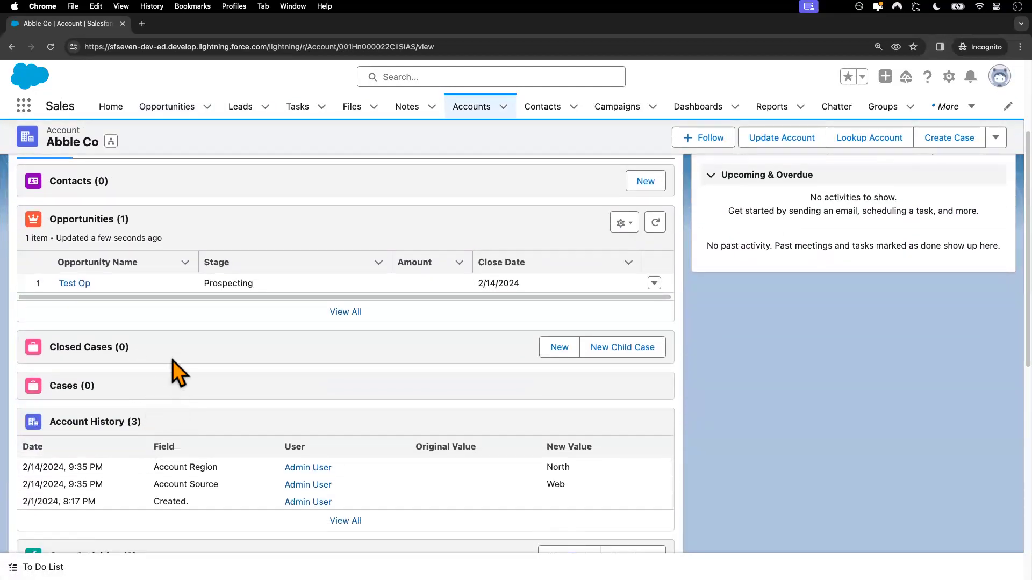
Step: Reload the Abble Co account page and re-examine its Cases related list
left_click(50, 47)
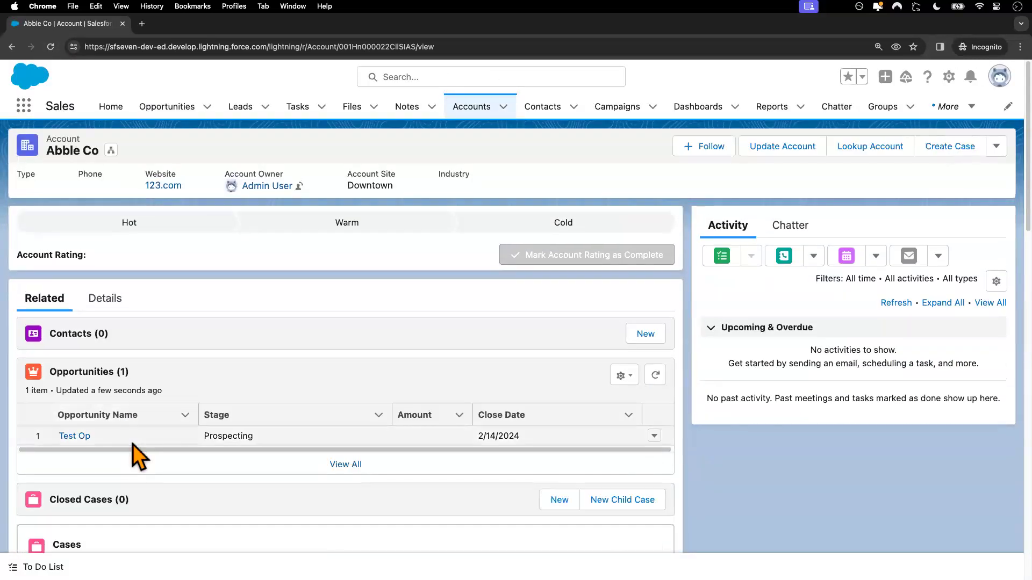
scroll(133, 444, "down", 2)
scroll(193, 448, "down", 4)
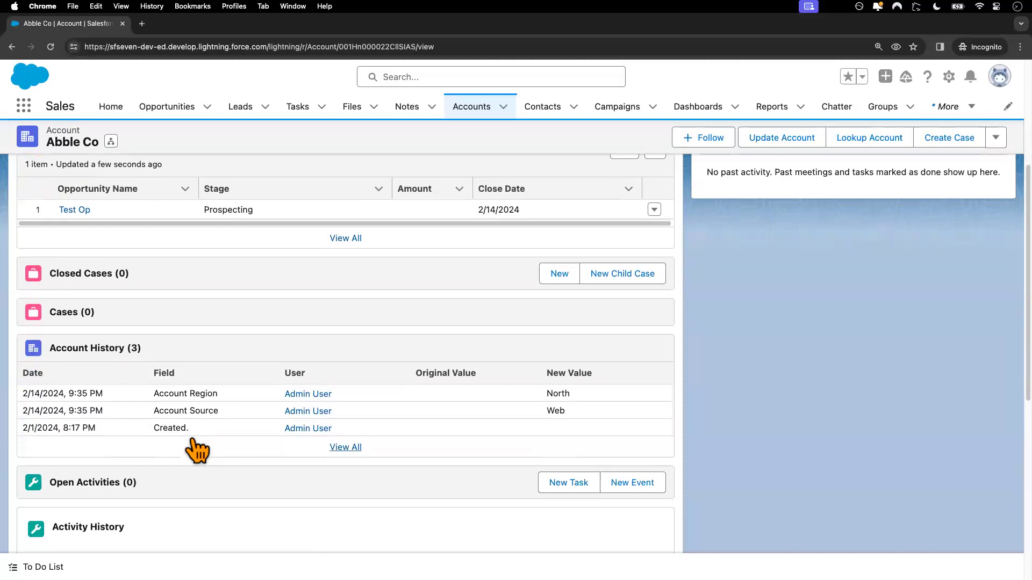
scroll(192, 446, "down", 4)
scroll(194, 452, "up", 5)
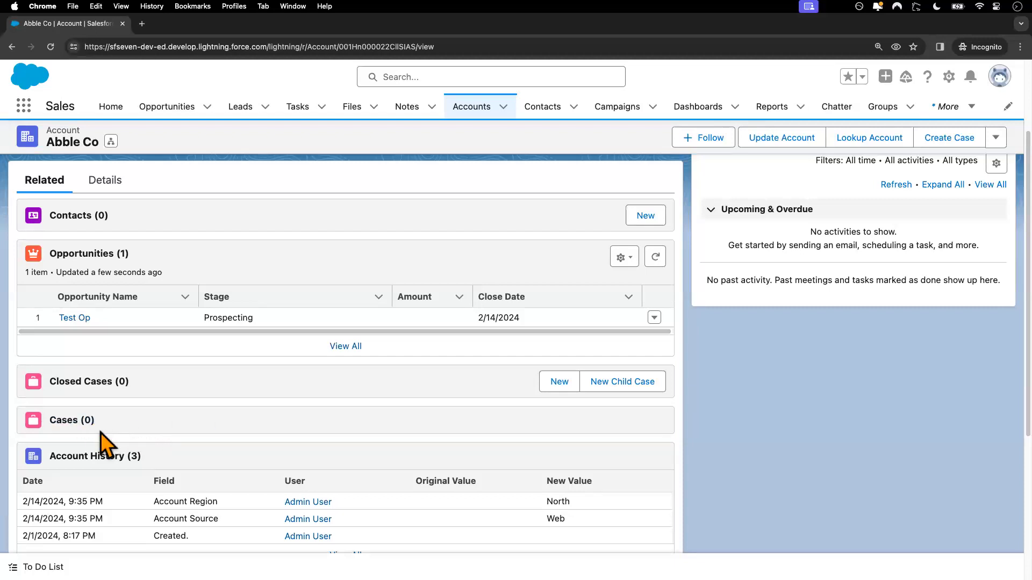
scroll(193, 427, "up", 1)
scroll(196, 427, "up", 2)
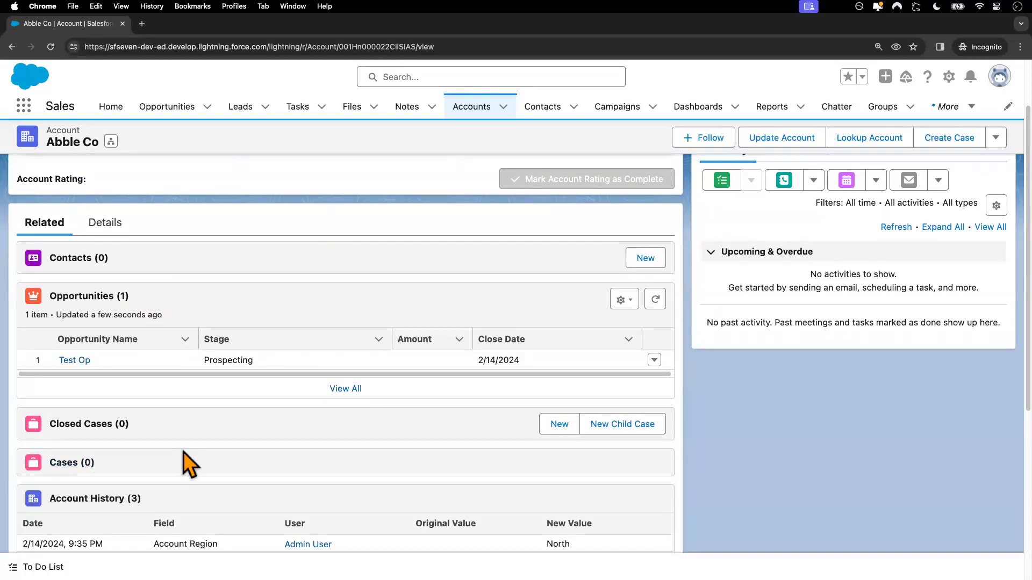
Step: In the admin's session, open the Cases object settings of the test user's Custom: Standard User profile
key("ctrl+Left")
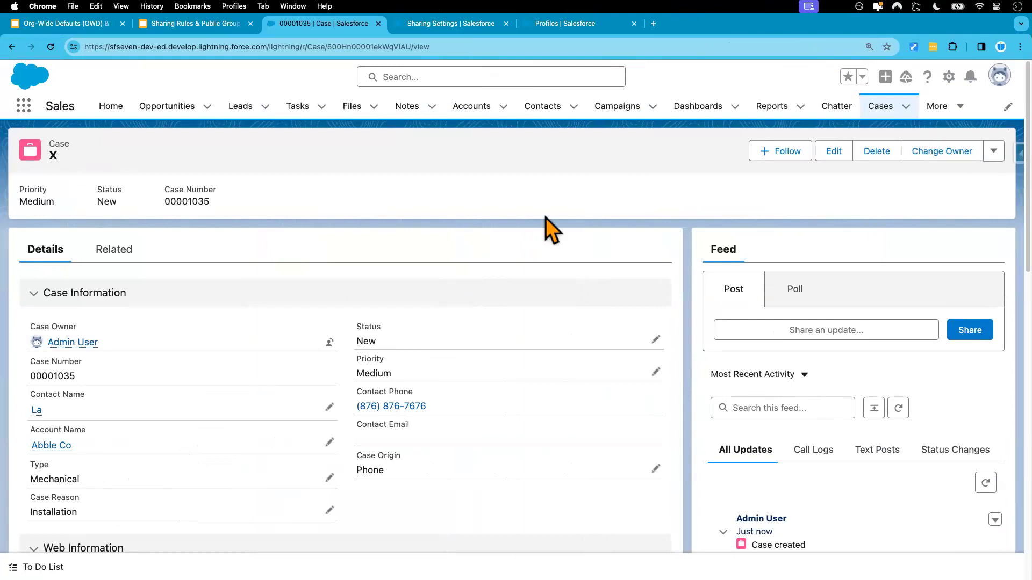
left_click(569, 30)
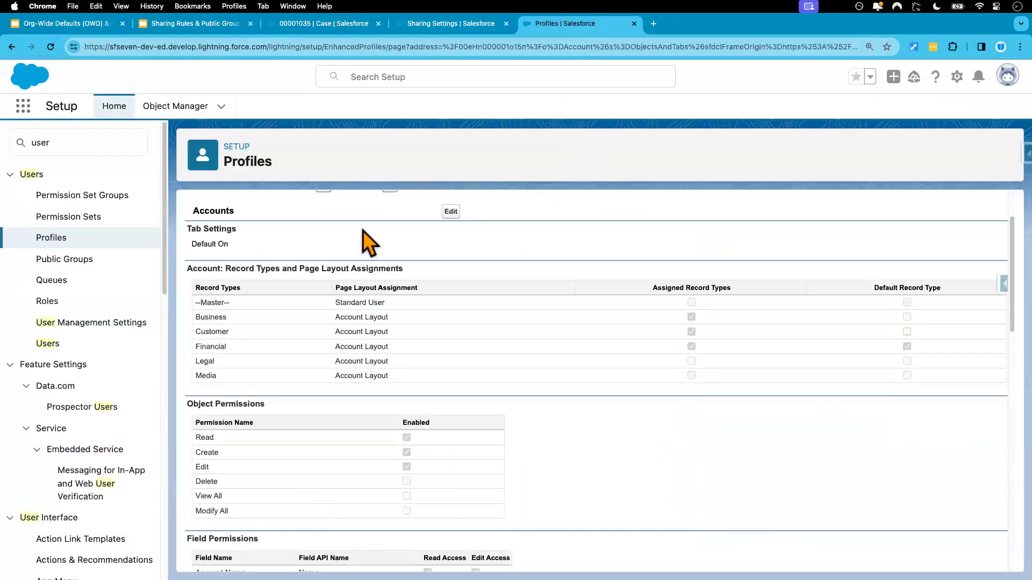
left_click(48, 344)
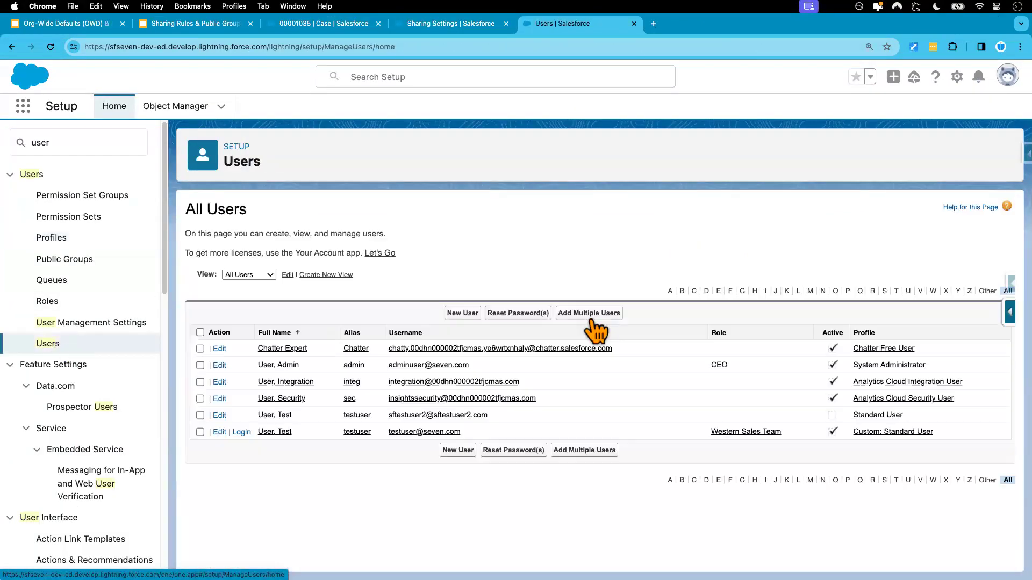
left_click(880, 433)
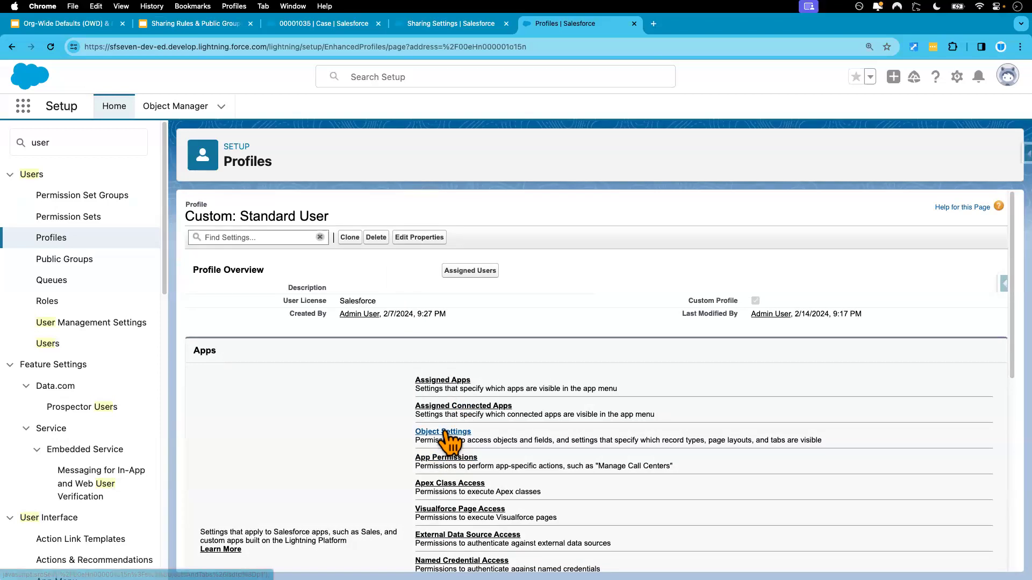
left_click(444, 433)
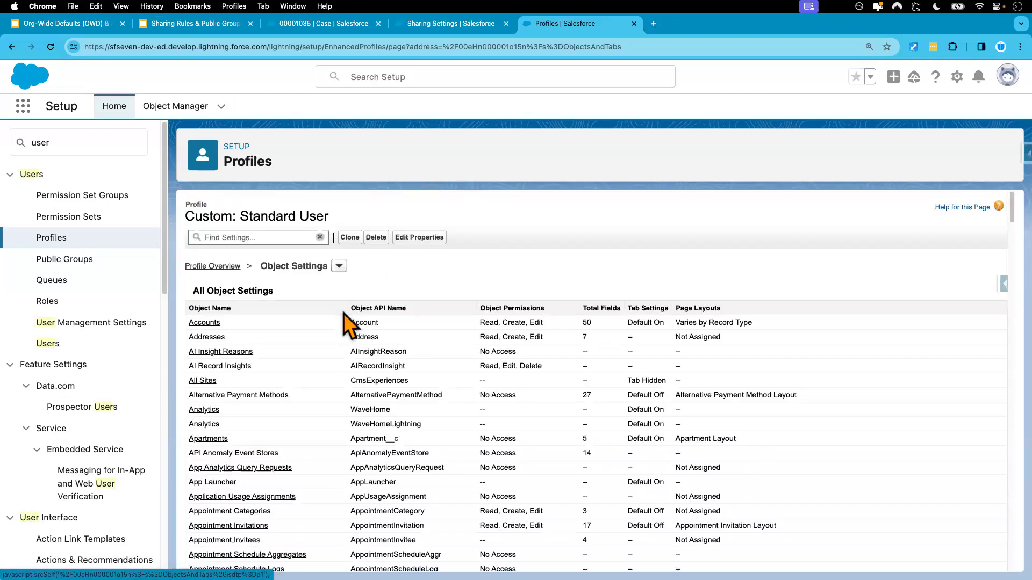
scroll(300, 428, "down", 3)
scroll(298, 424, "down", 7)
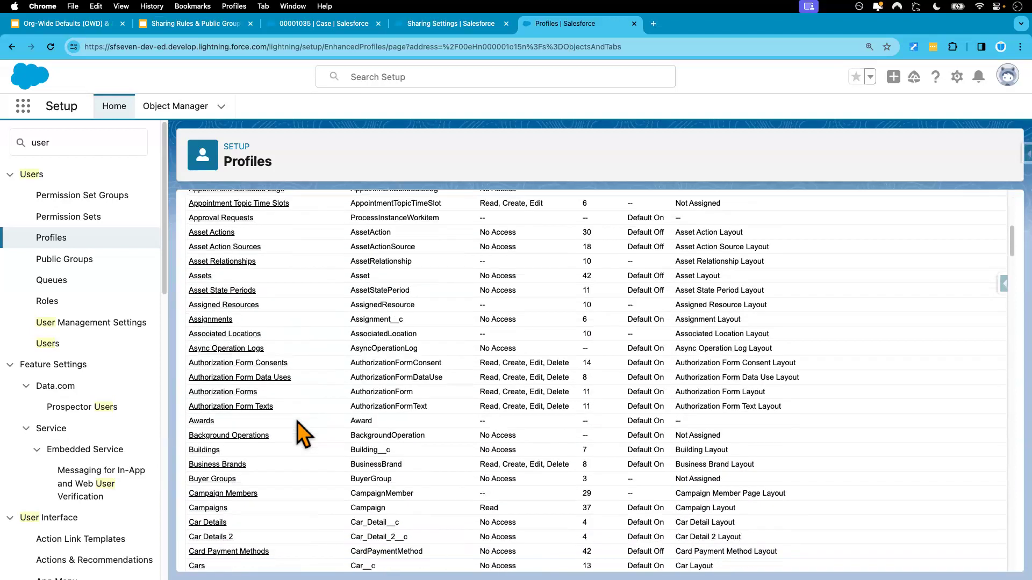
scroll(290, 462, "down", 4)
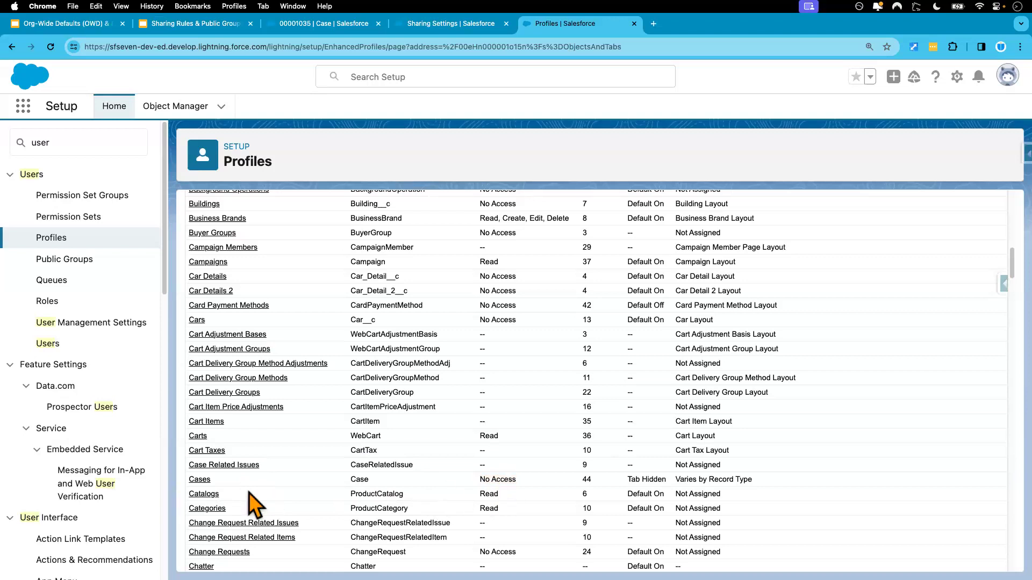
left_click(200, 480)
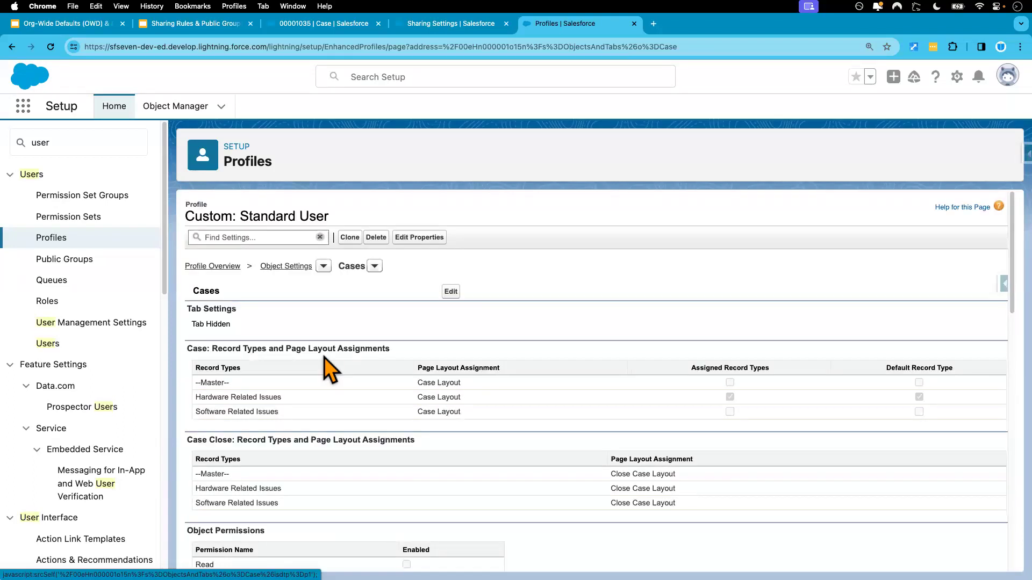
Step: Enable Read, Create and Edit object permissions on Cases for the profile and save the settings
left_click(451, 291)
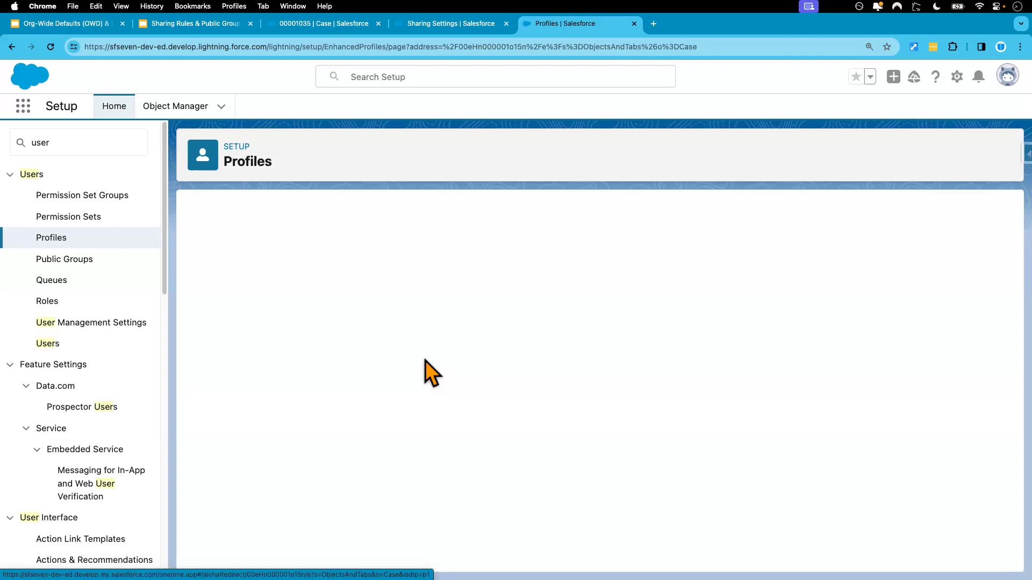
scroll(553, 486, "down", 5)
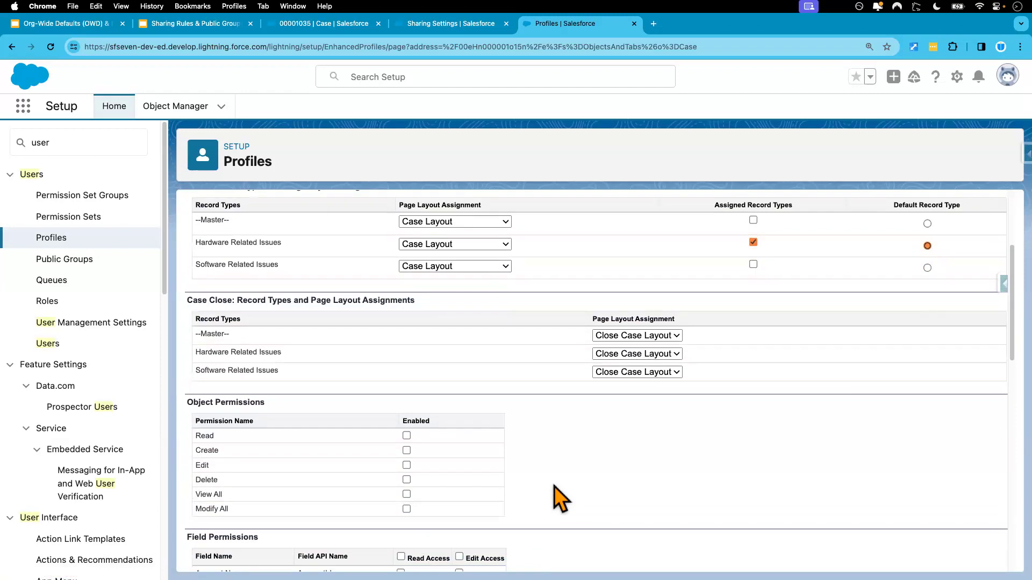
scroll(554, 486, "up", 1)
left_click(407, 471)
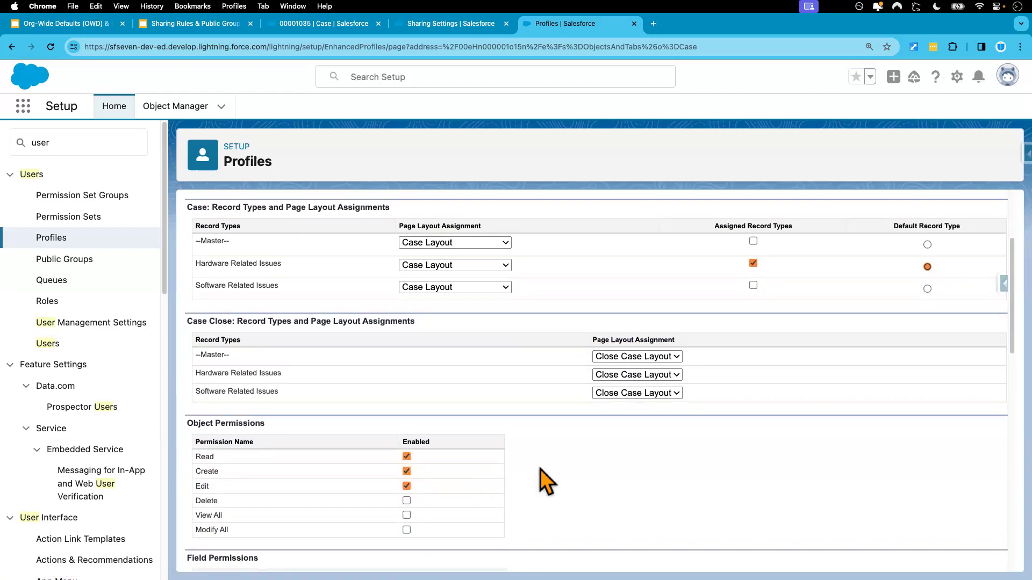
scroll(539, 477, "up", 4)
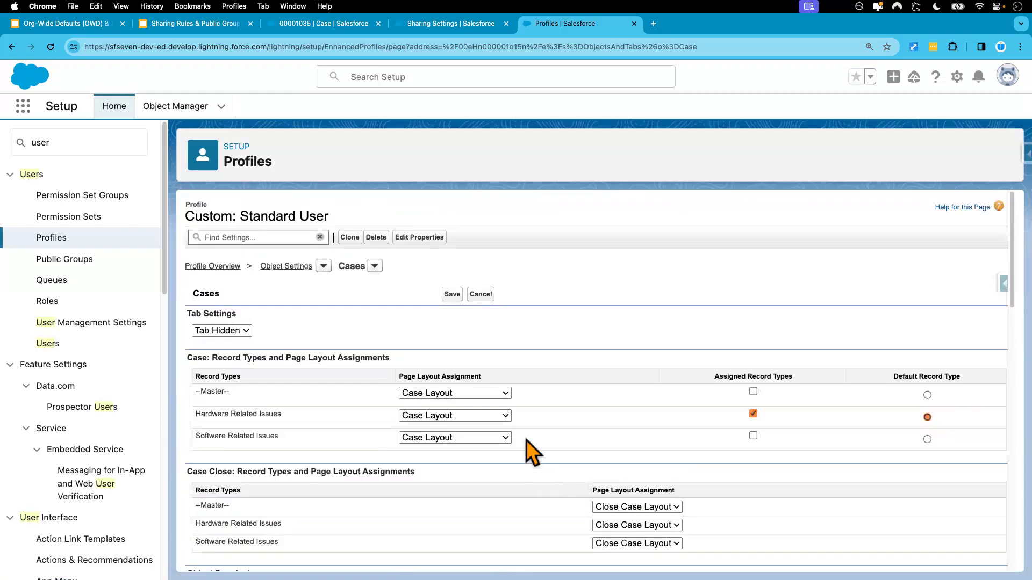
left_click(452, 295)
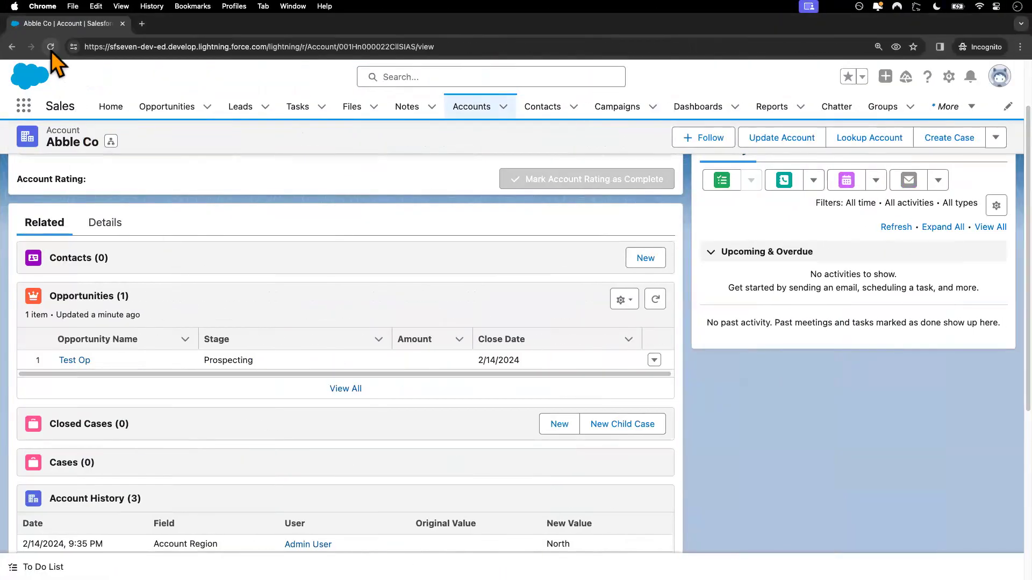
Step: Reload Abble Co as the test user to check its cases, and recheck the profile's Cases object permissions in the admin's session
left_click(51, 49)
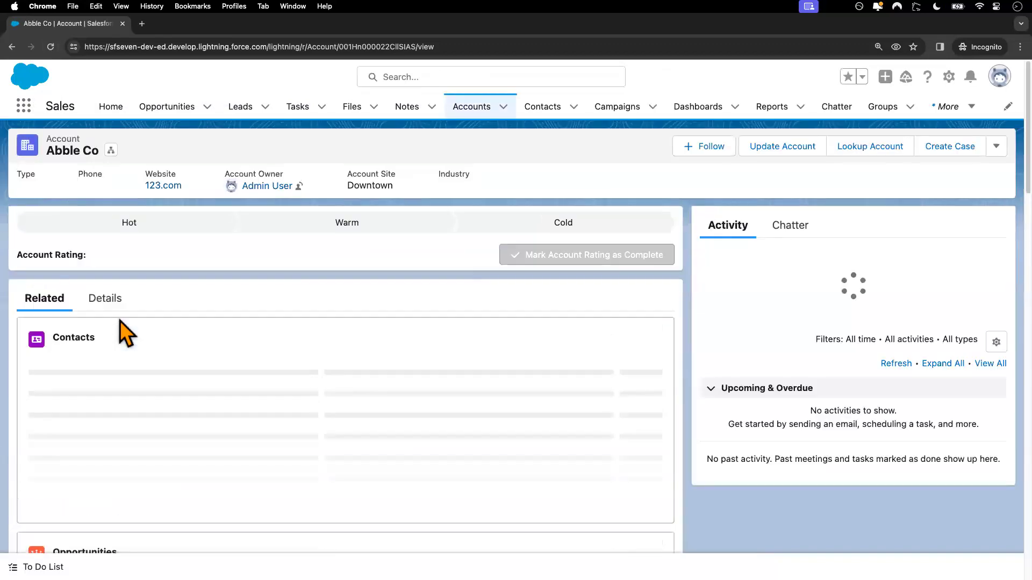
scroll(184, 430, "down", 1)
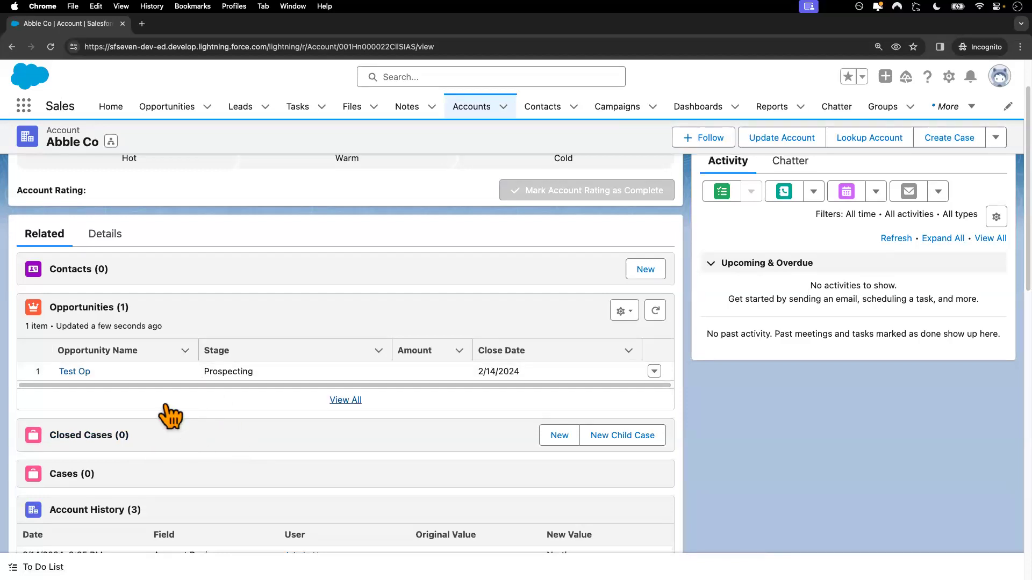
key("ctrl+Left")
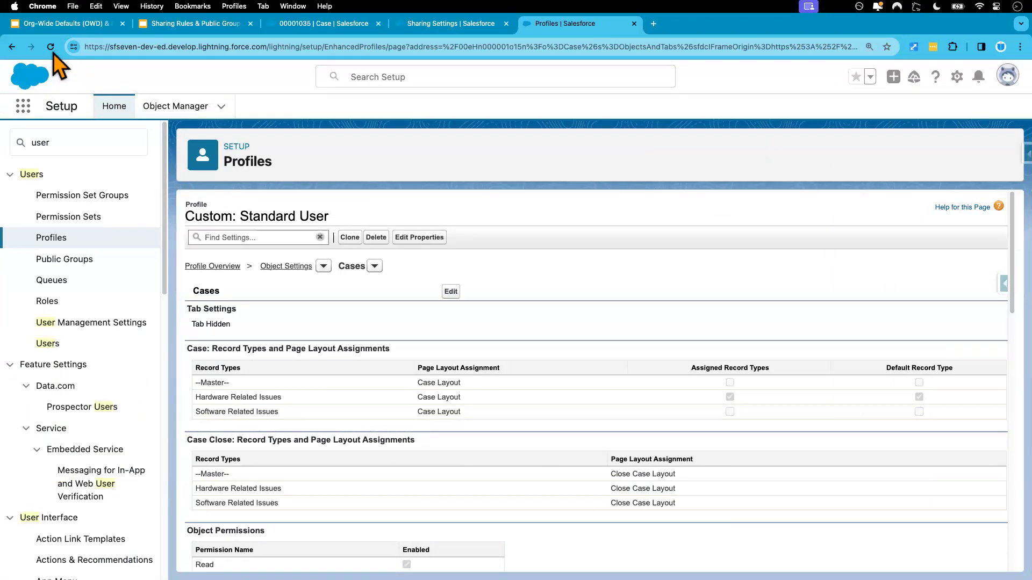
left_click(51, 47)
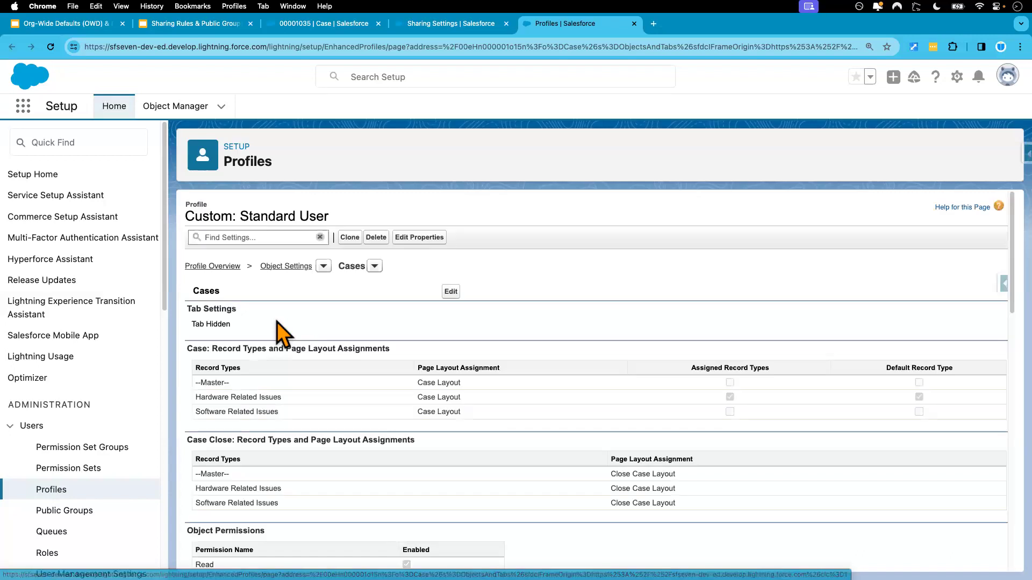
scroll(444, 489, "down", 3)
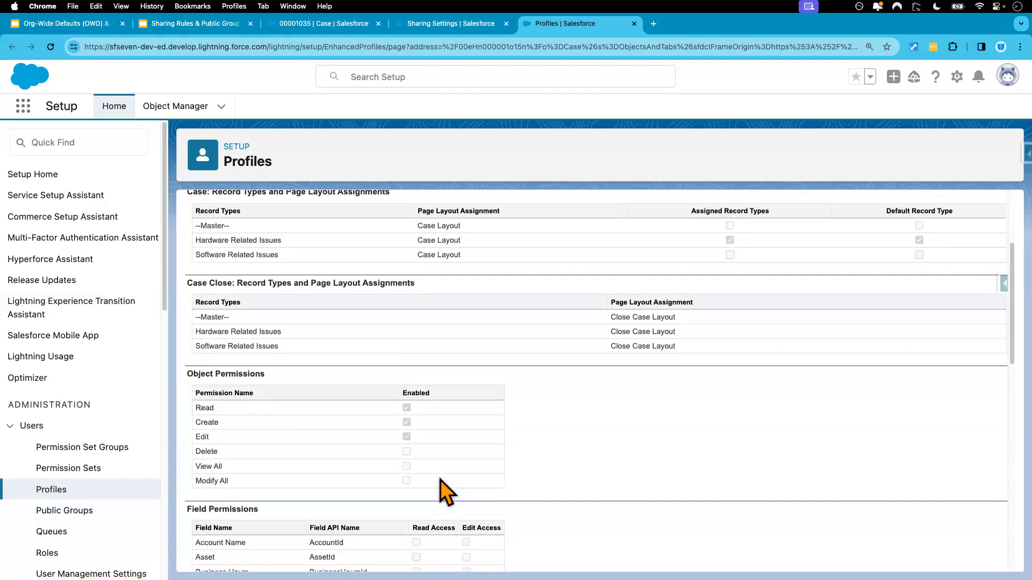
Step: In the test user's session, set the display density to Comfy and check the cases related to Abble Co
key("ctrl+Right")
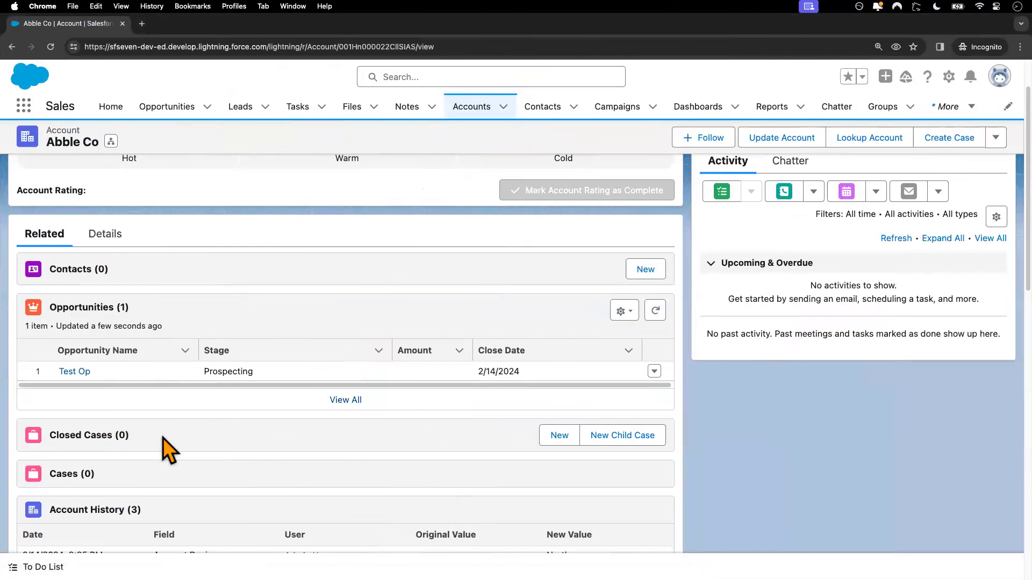
left_click(998, 76)
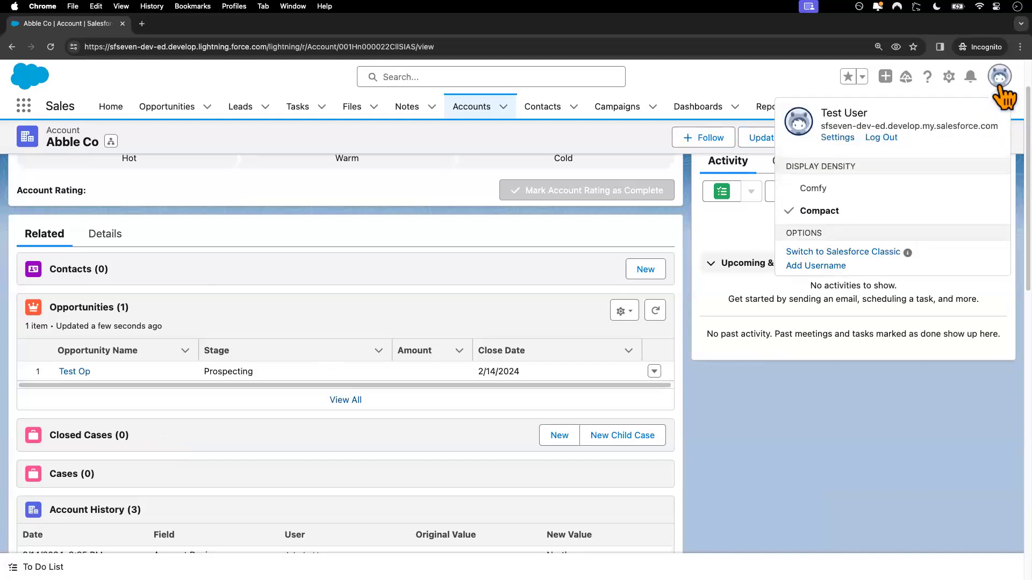
left_click(843, 196)
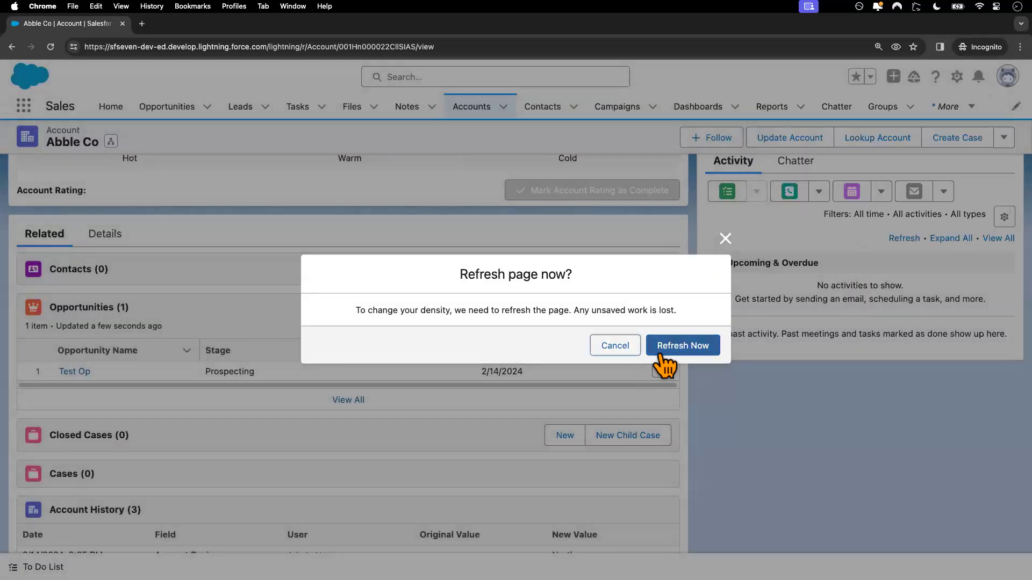
left_click(662, 354)
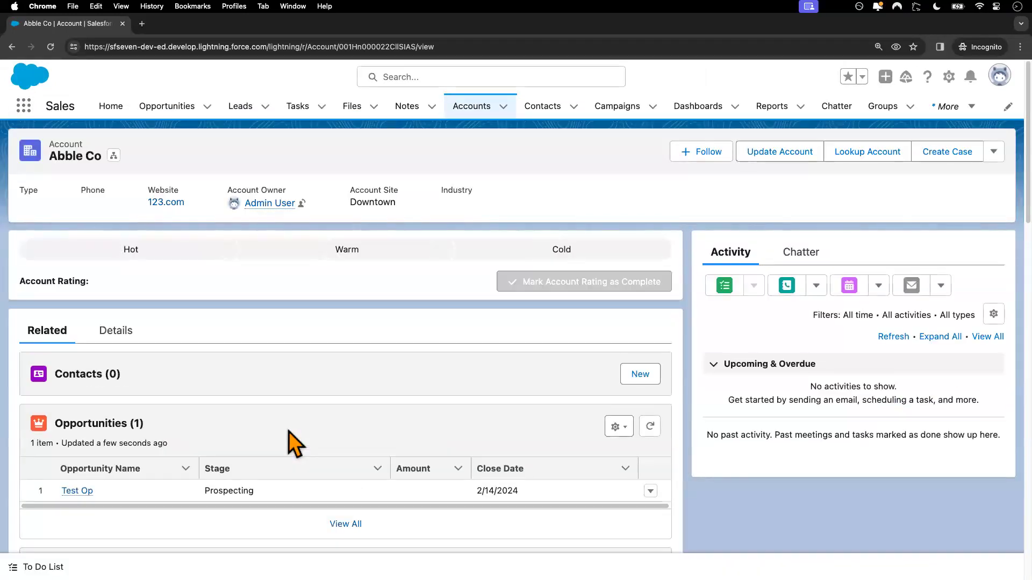
scroll(289, 431, "down", 3)
scroll(289, 431, "down", 1)
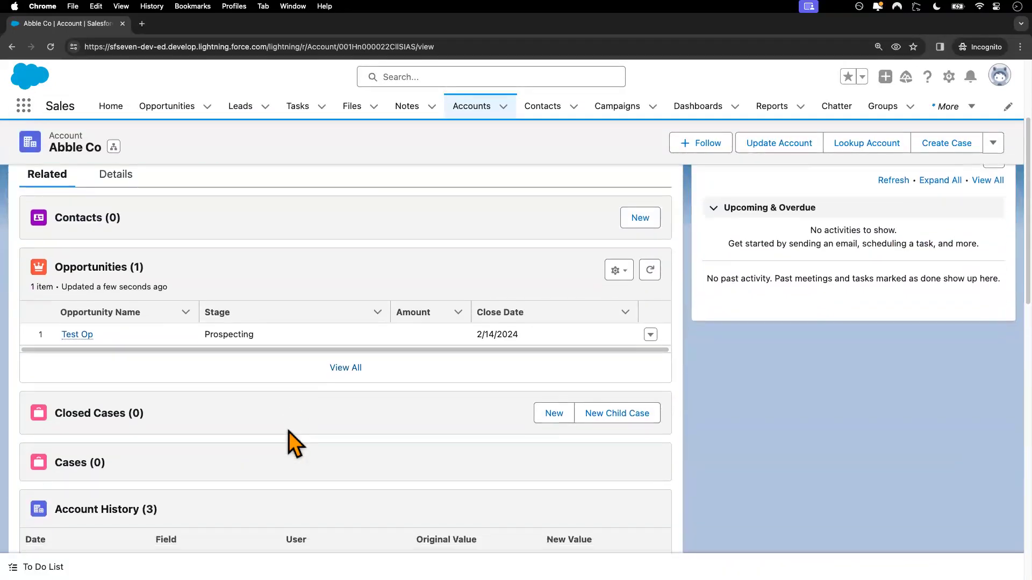
Step: Check the case's linked account in the admin's session, and reopen Abble Co as the test user to recheck its related cases
key("ctrl+Left")
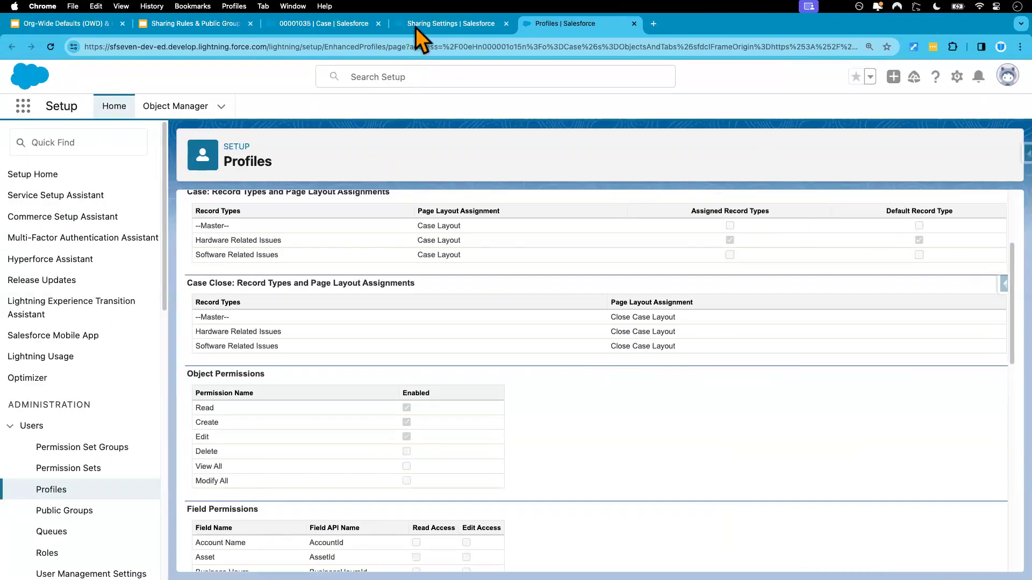
left_click(334, 24)
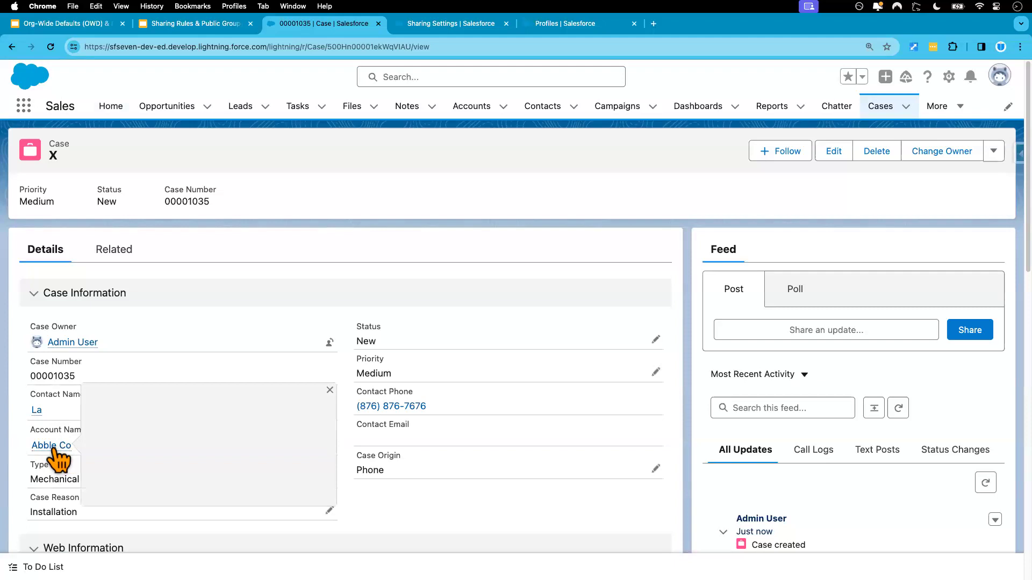
key("ctrl+Right")
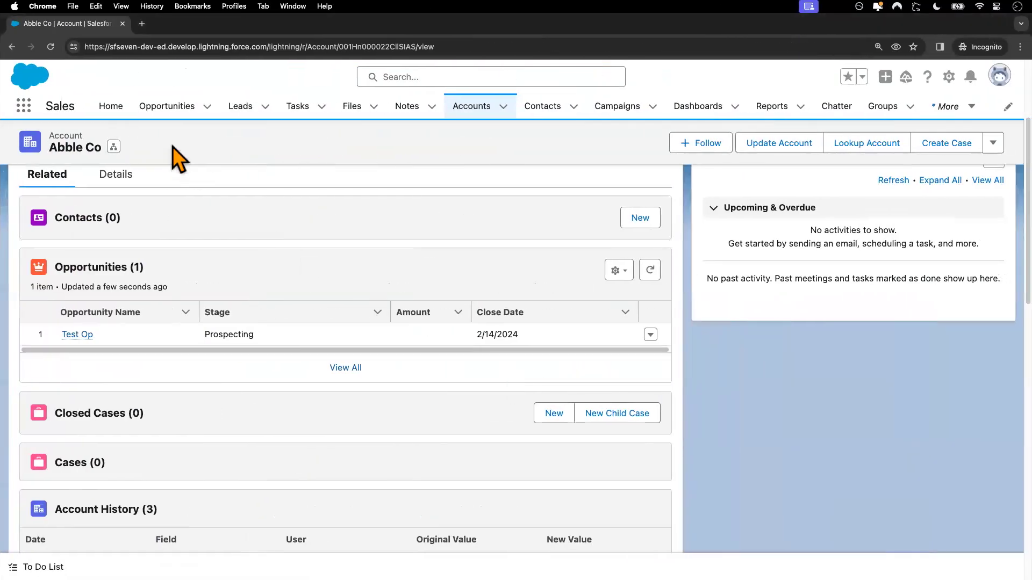
left_click(466, 107)
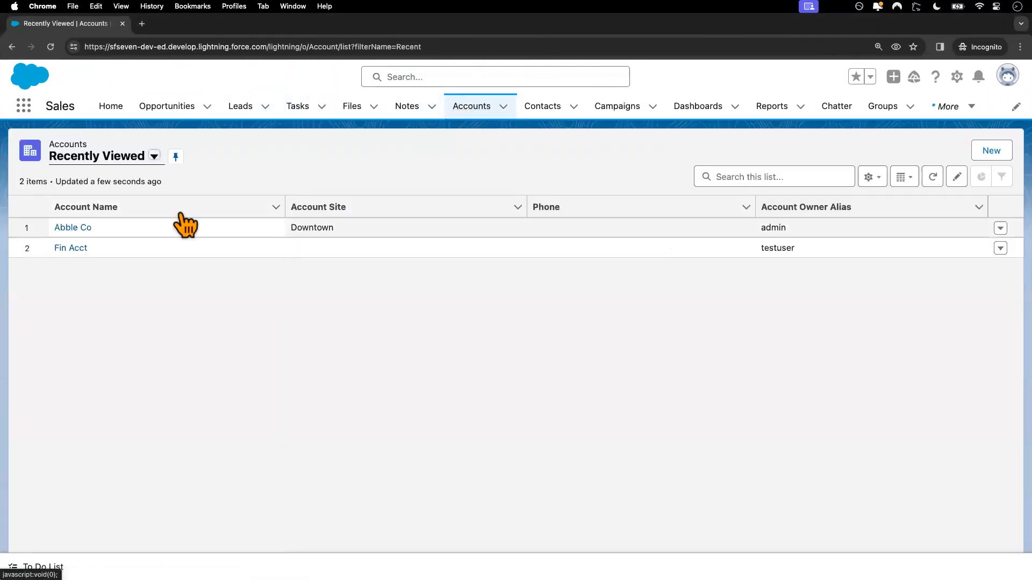
left_click(68, 226)
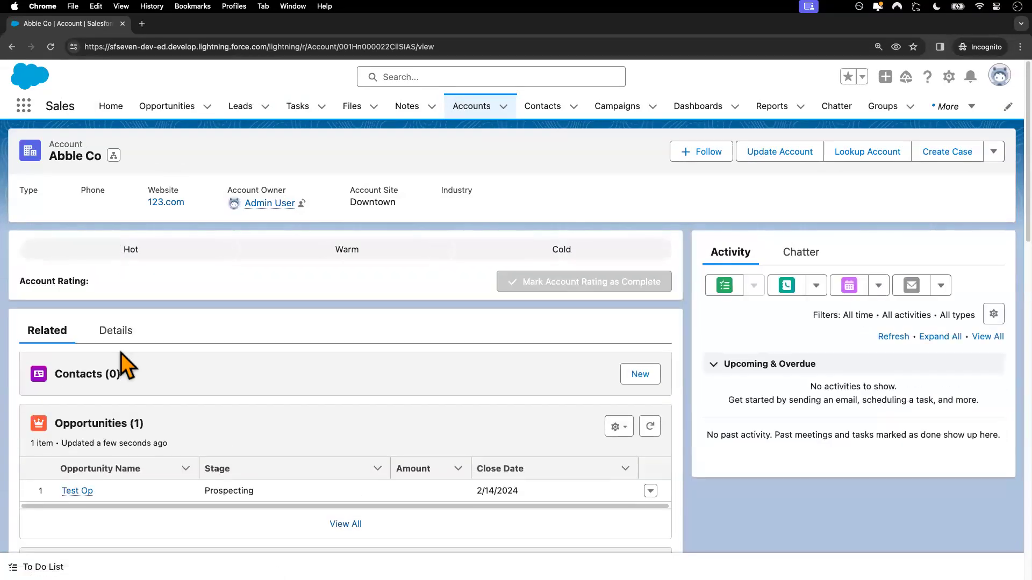
scroll(225, 430, "down", 3)
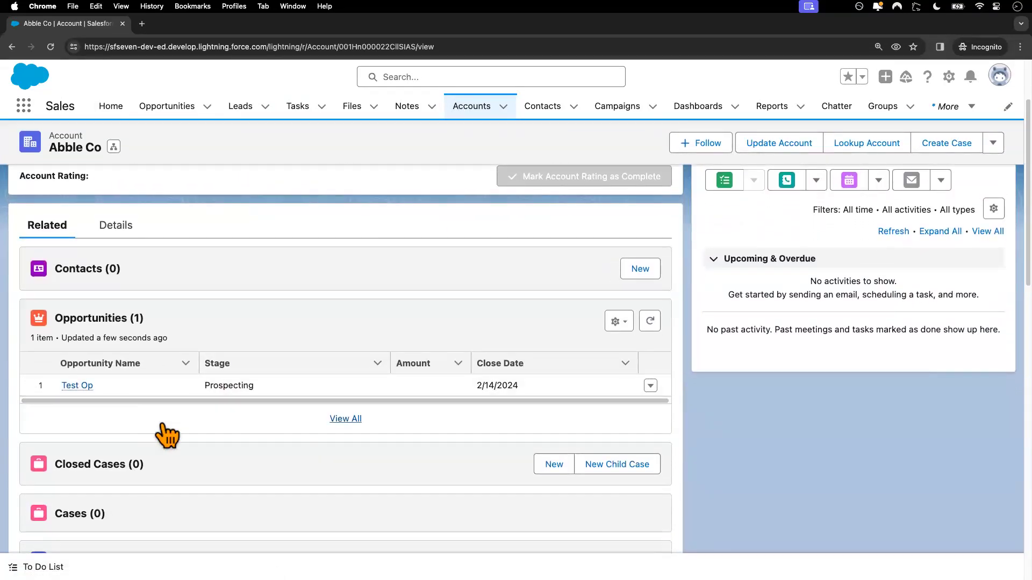
Step: Check the account sharing rule's Case access in the admin's Sharing Settings and compare it with the criteria-based sharing rule demo slide
key("ctrl+Left")
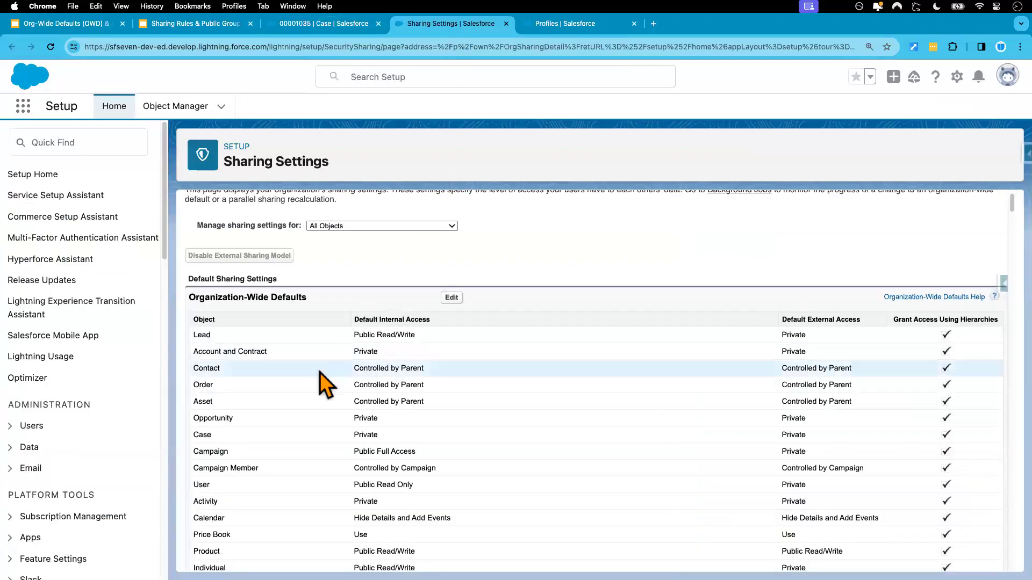
scroll(320, 373, "down", 1)
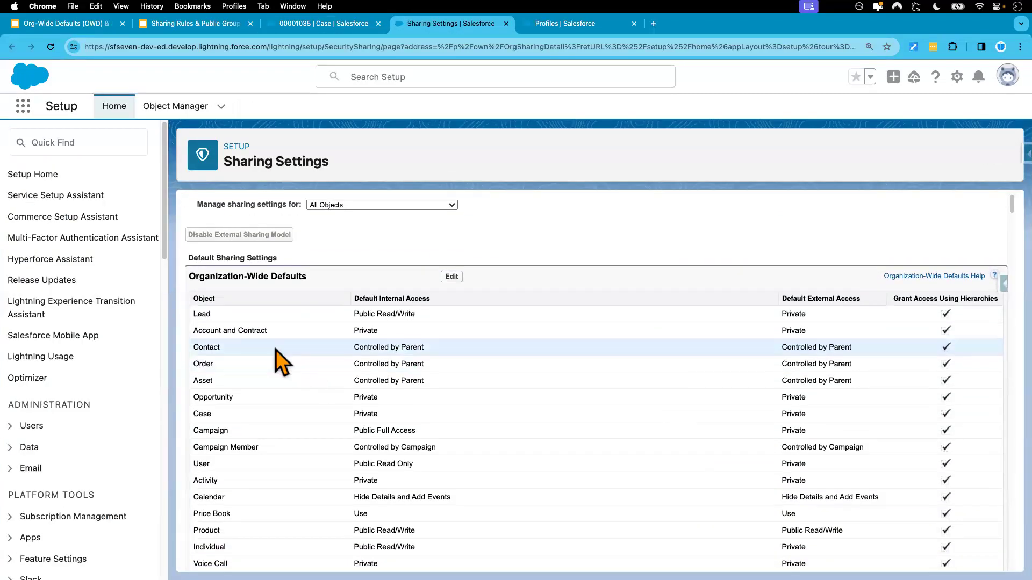
scroll(279, 402, "down", 15)
scroll(279, 402, "down", 20)
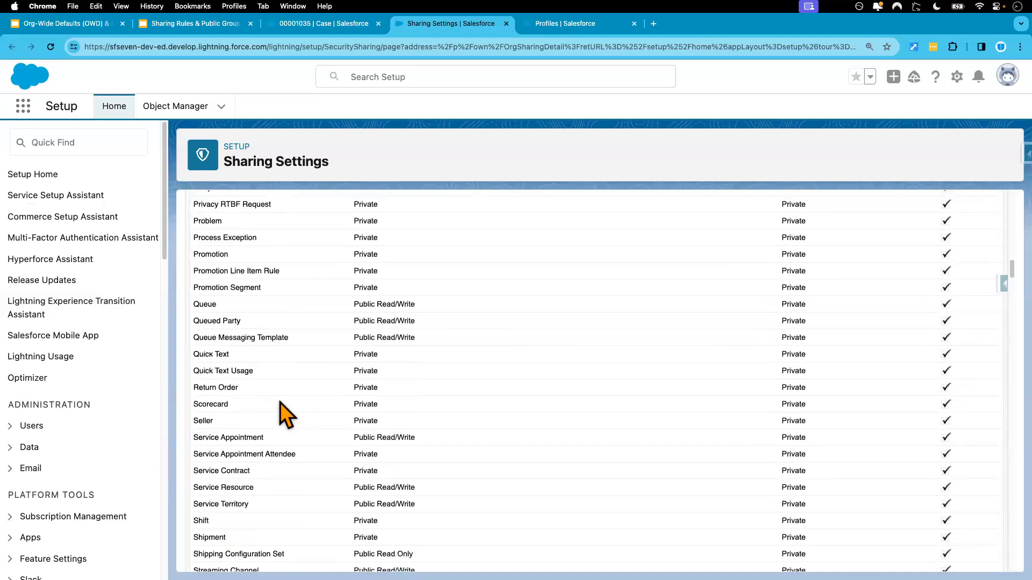
scroll(280, 402, "down", 5)
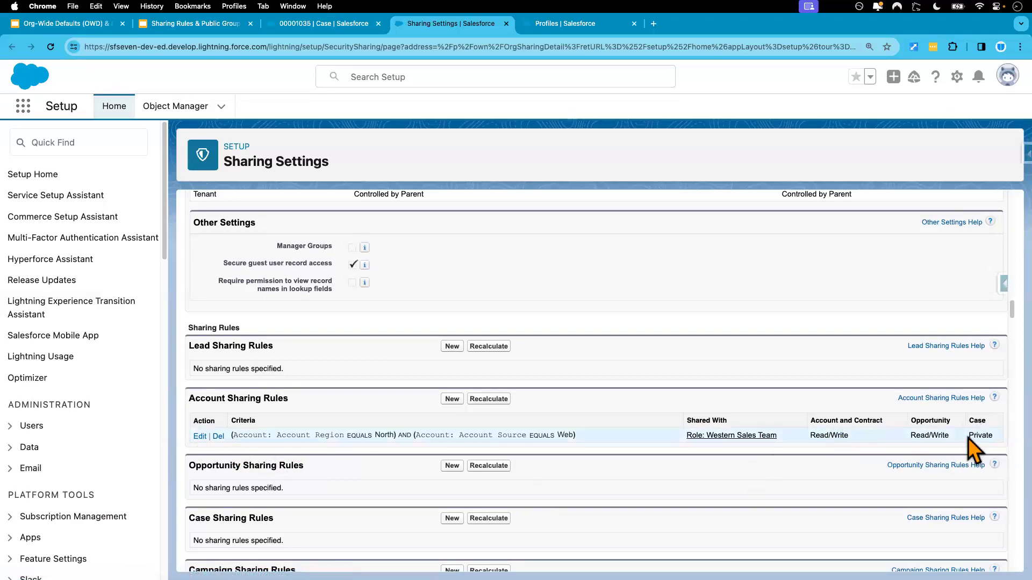
left_click_drag(971, 435, 992, 437)
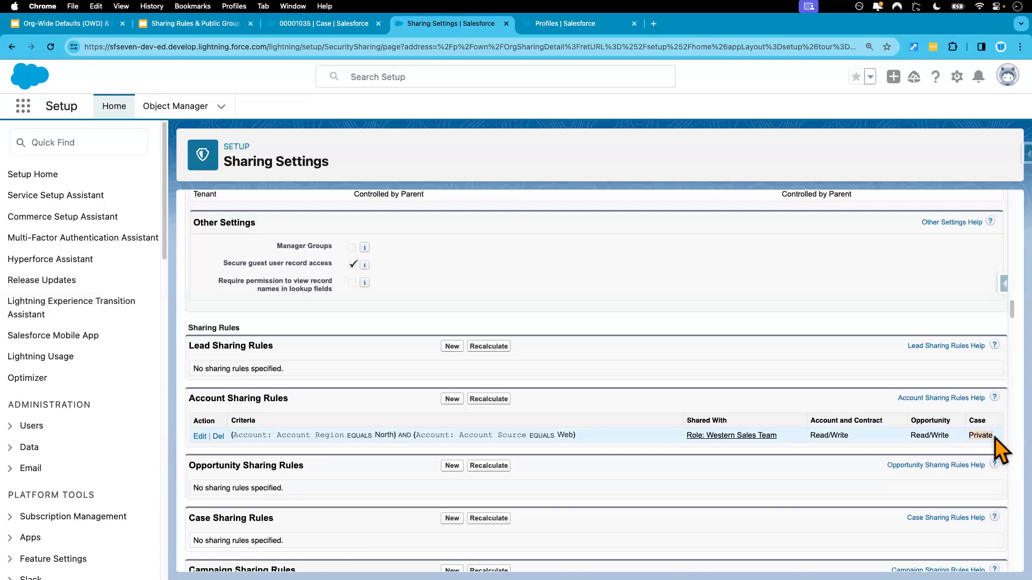
left_click(209, 27)
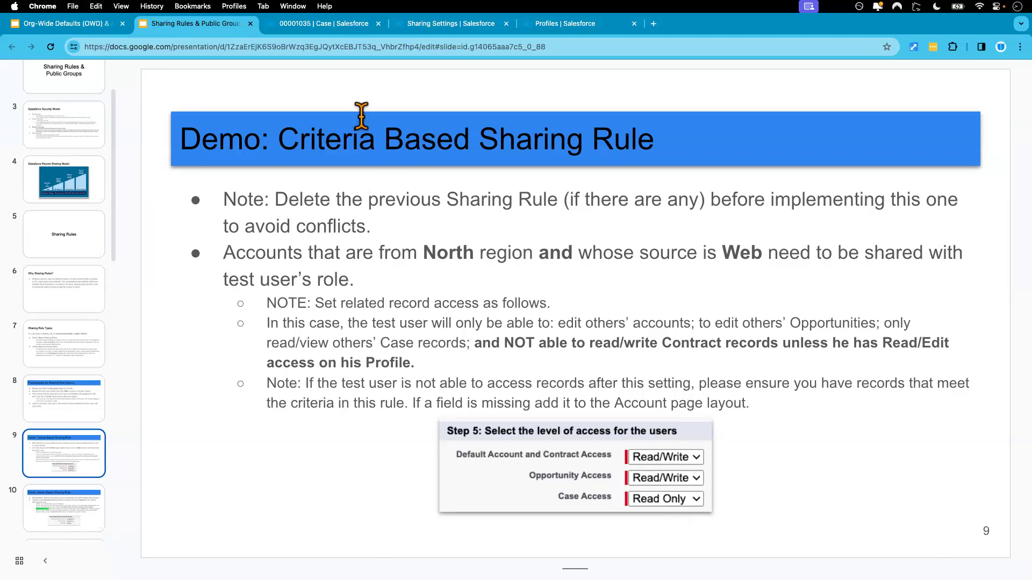
Step: Edit the North and Web account sharing rule to set Case Access to Read Only, and save the rule
left_click(338, 27)
left_click(450, 28)
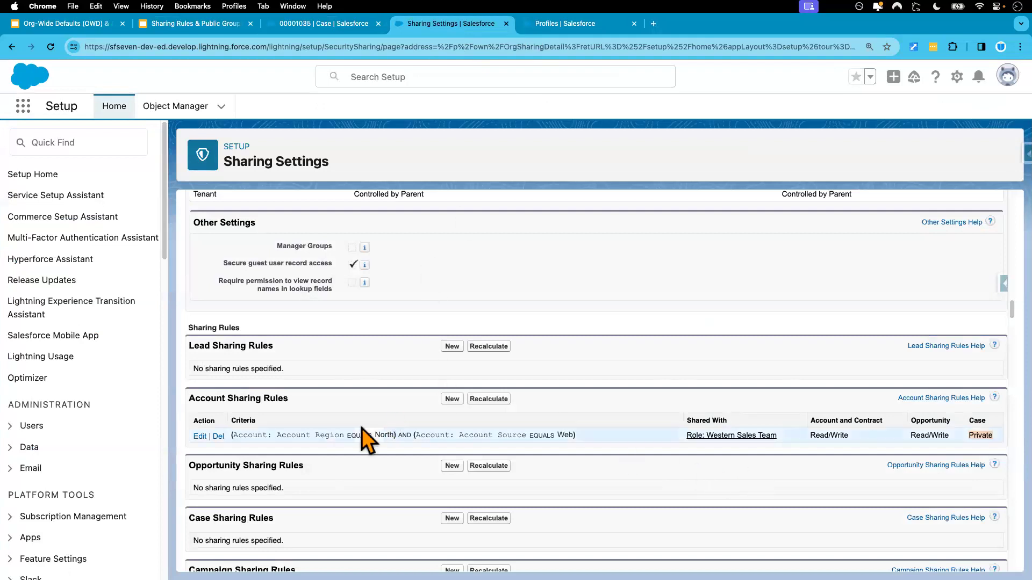
left_click(200, 436)
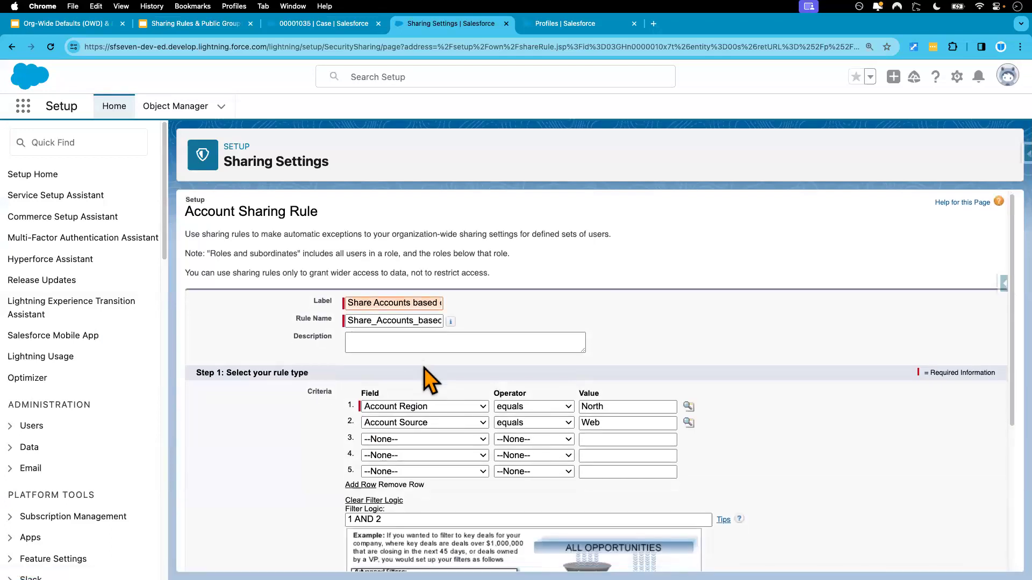
scroll(427, 376, "down", 5)
left_click(392, 508)
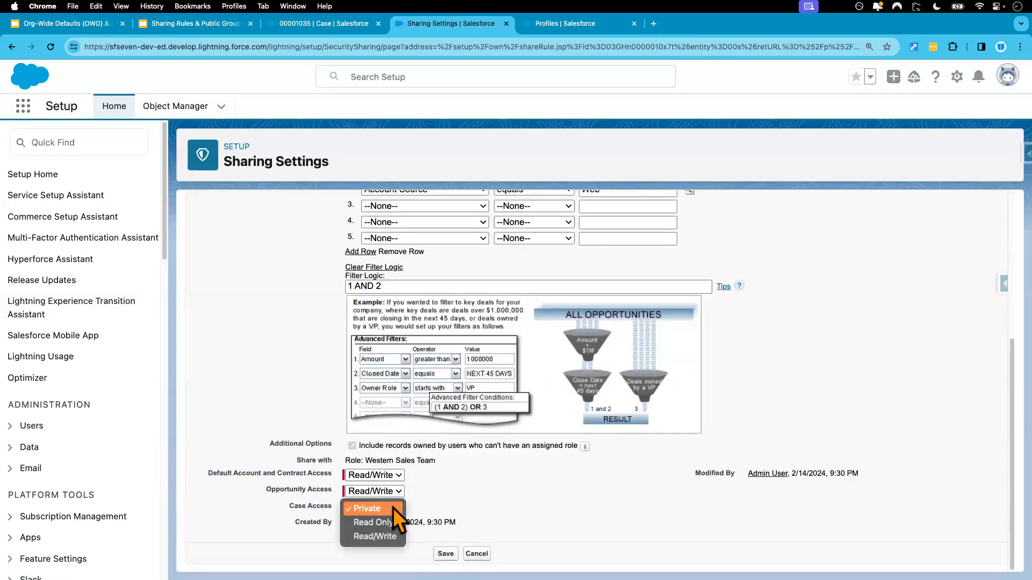
left_click(393, 523)
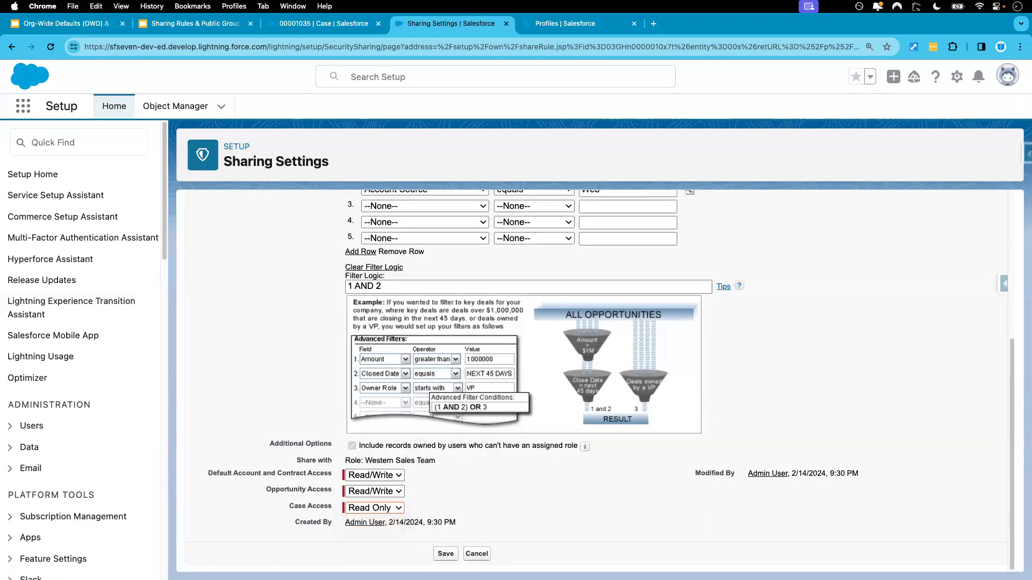
left_click(445, 554)
left_click(604, 138)
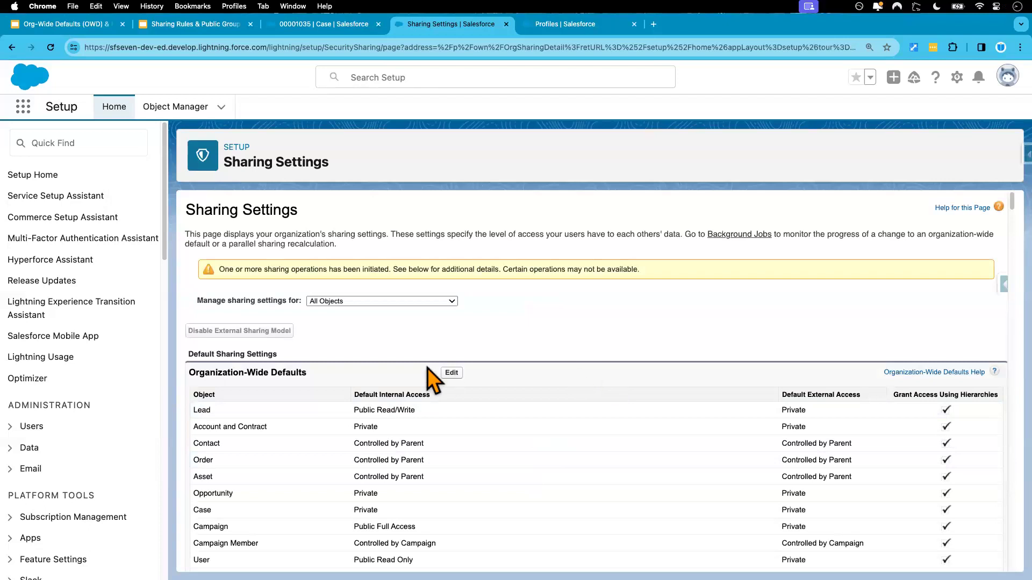
Step: Reload the admin's Sharing Settings, and reload Abble Co in the test user's session to check its related cases
left_click(51, 50)
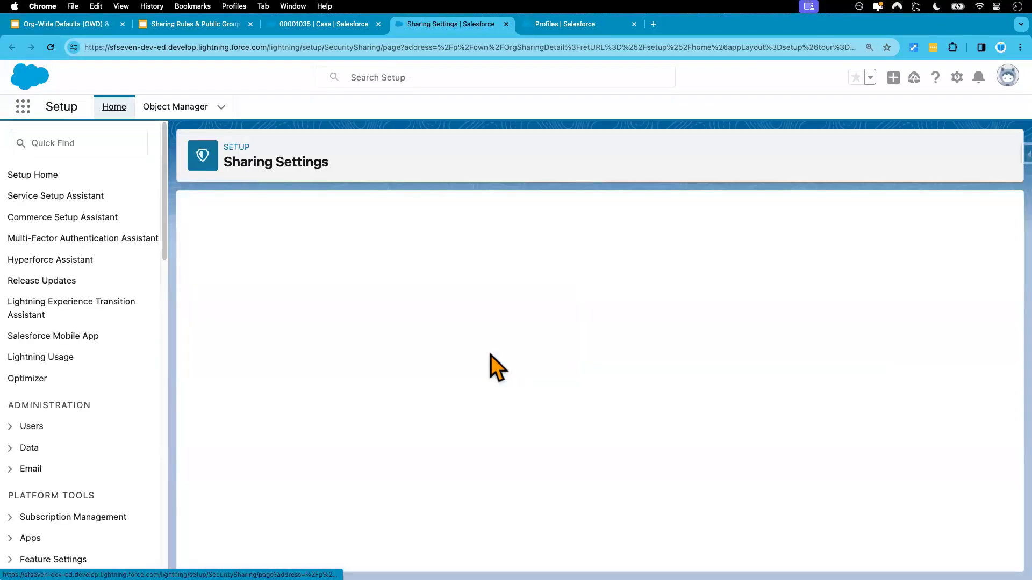
key("ctrl+Right")
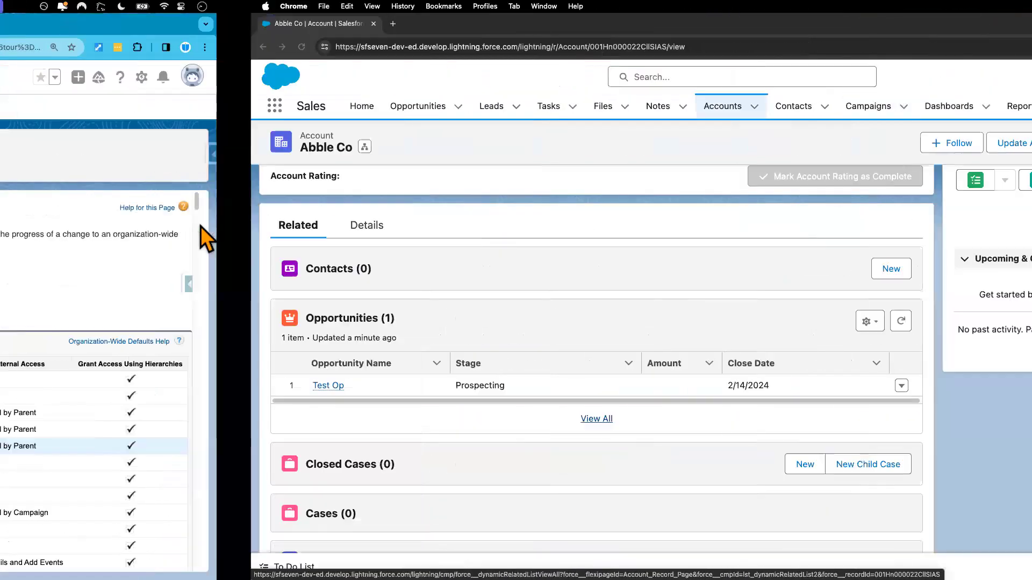
left_click(51, 47)
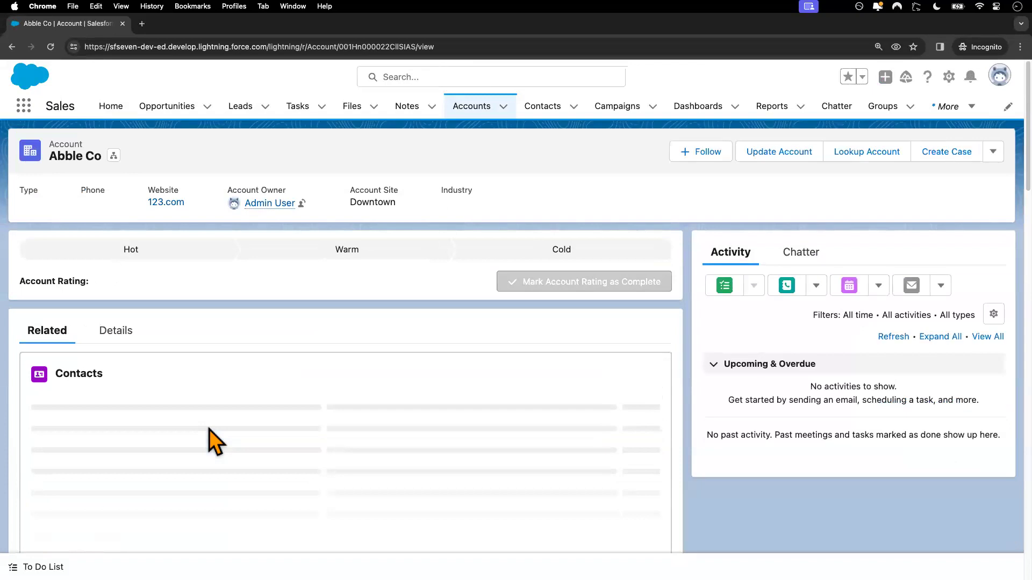
scroll(201, 466, "down", 3)
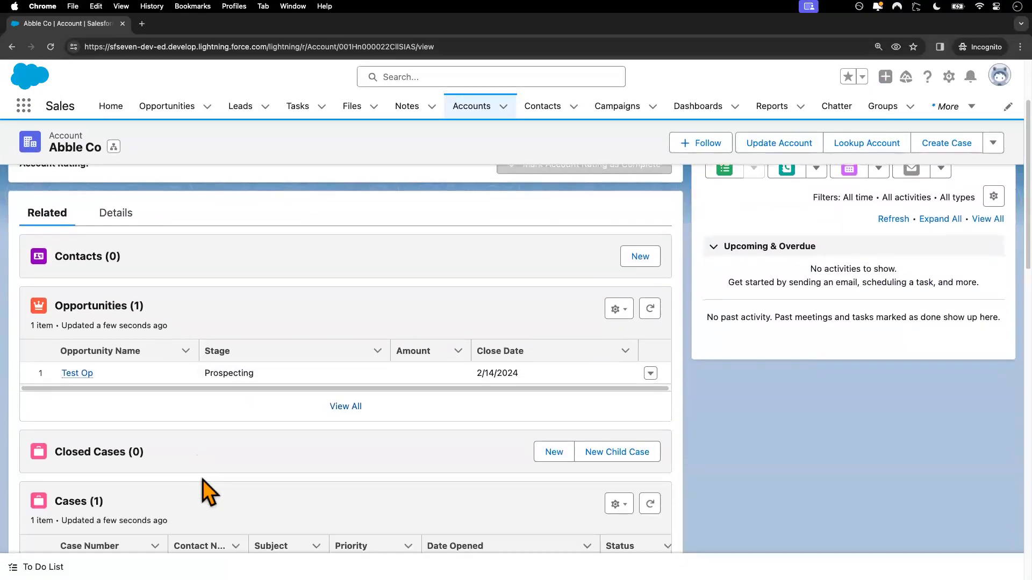
scroll(202, 479, "down", 2)
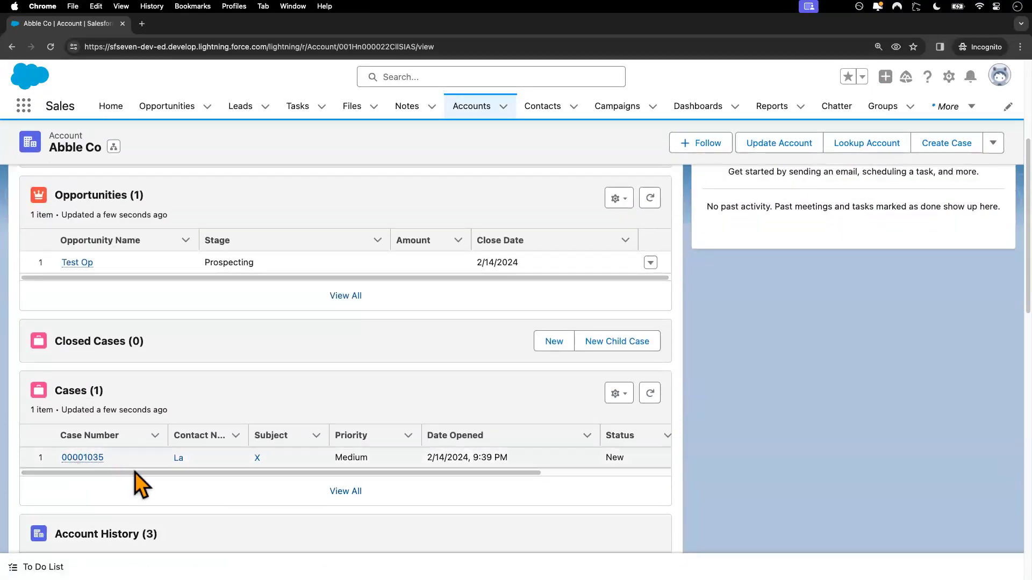
scroll(141, 484, "down", 1)
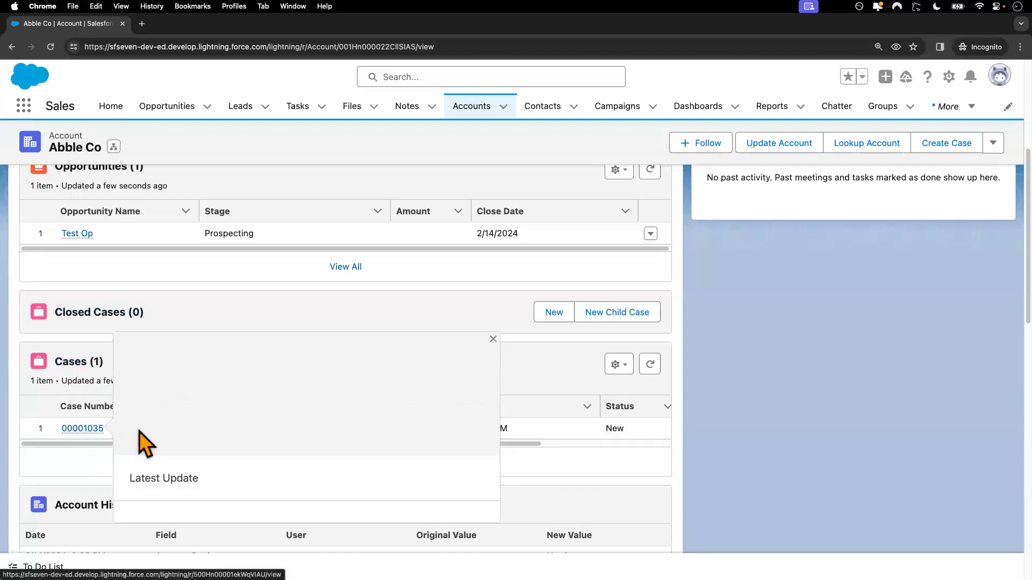
Step: Open the full list of Abble Co's cases as the test user and view the case record's details
left_click(79, 461)
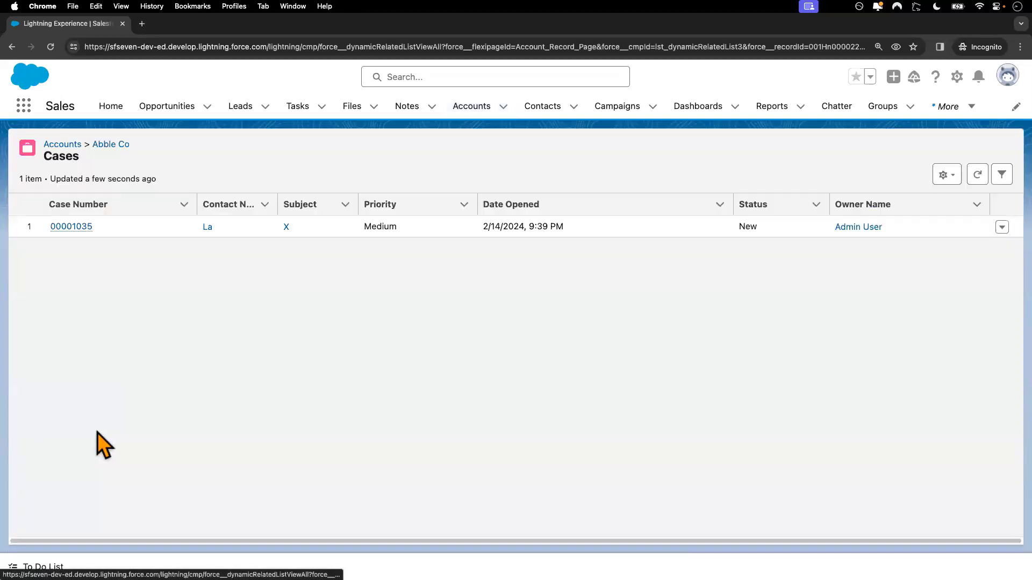
mouse_move(74, 230)
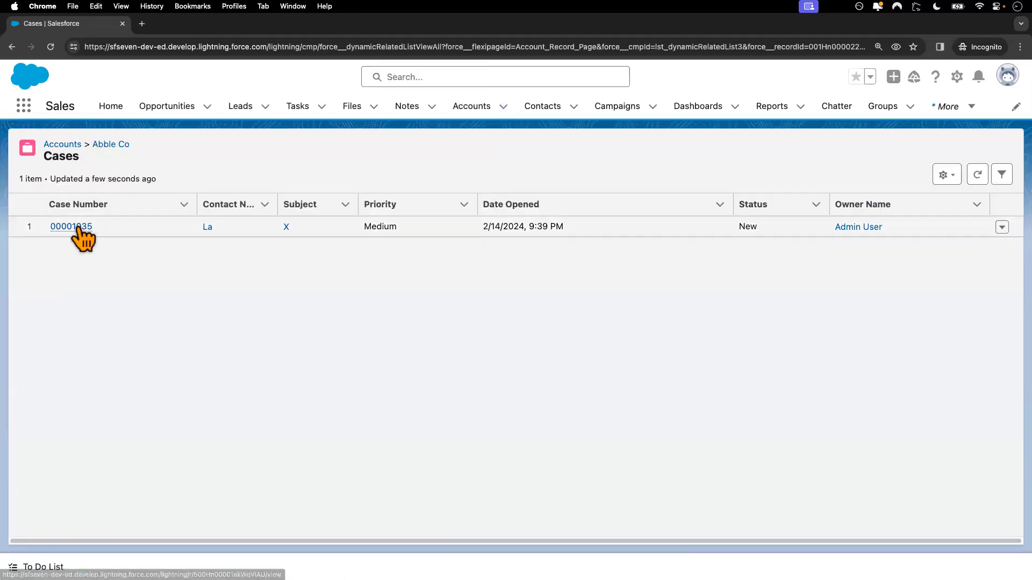
left_click(76, 227)
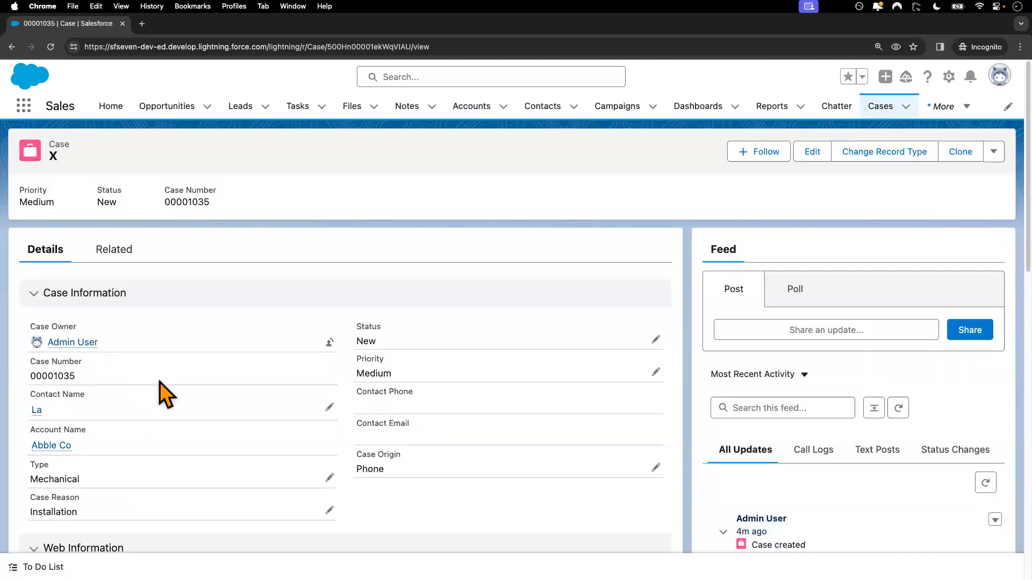
Step: Try to save the case's Type as Electrical as the test user, read the response, and discard the edit
left_click(330, 477)
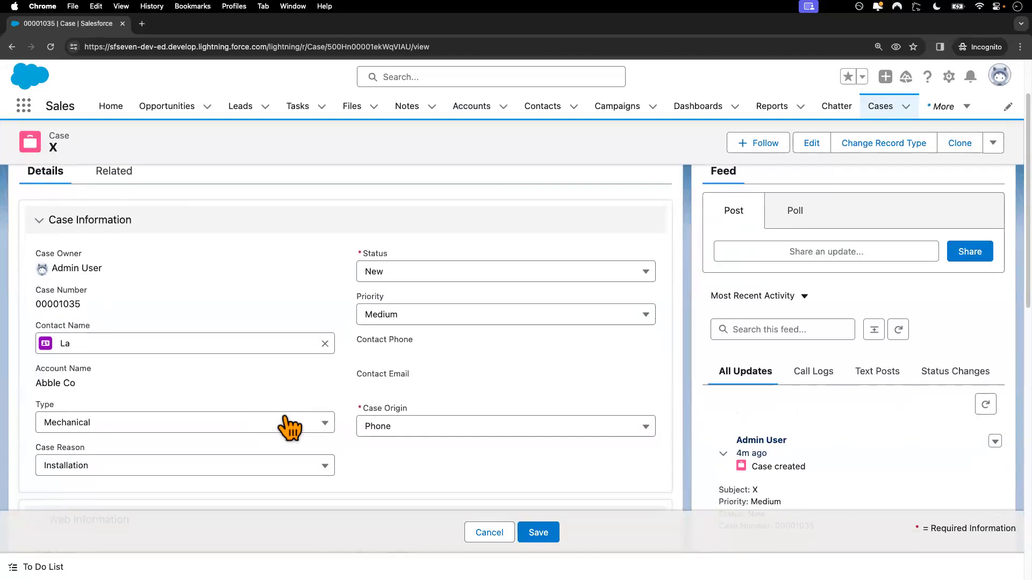
left_click(292, 424)
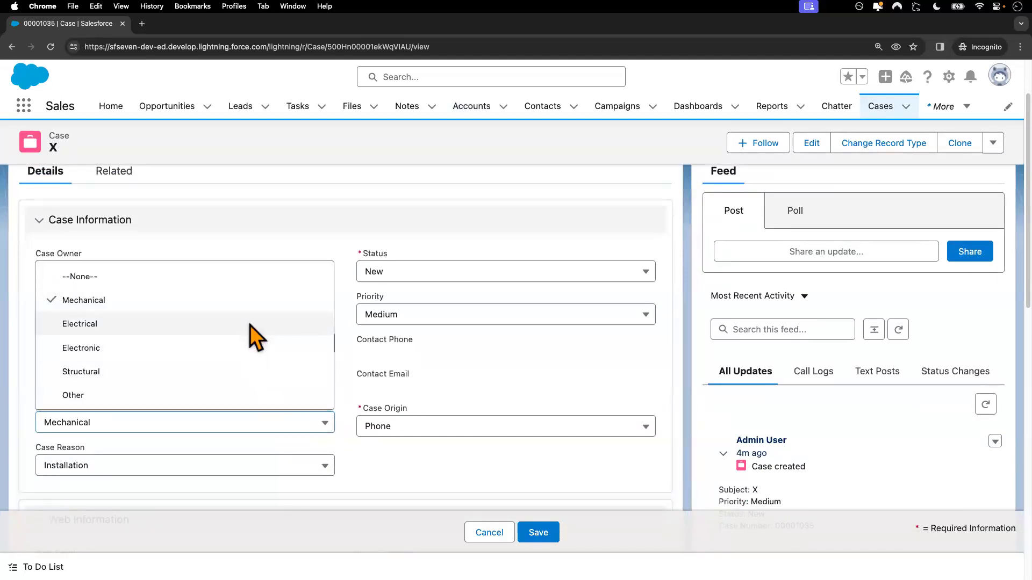
left_click(253, 335)
left_click(538, 533)
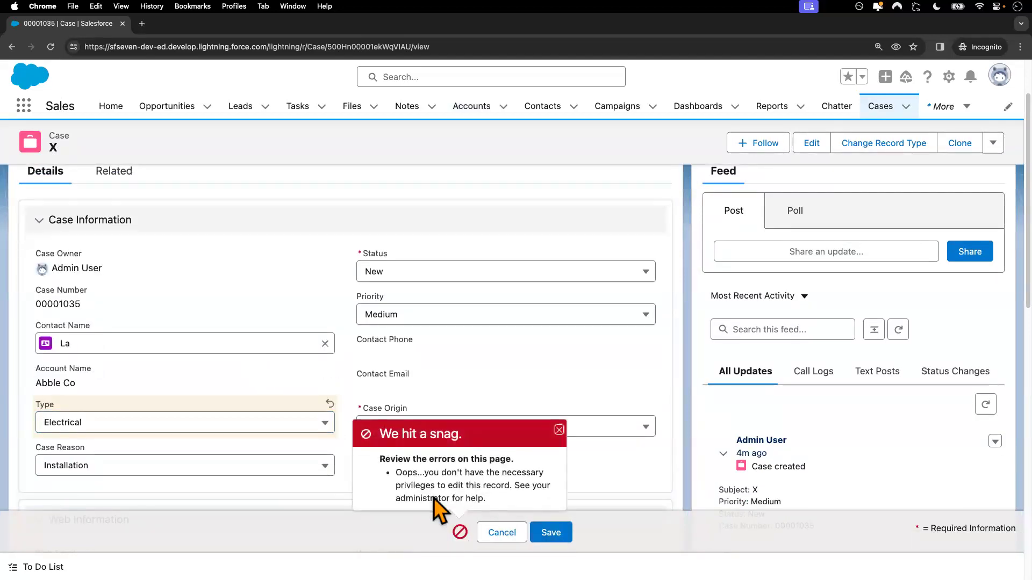
left_click_drag(486, 501, 392, 478)
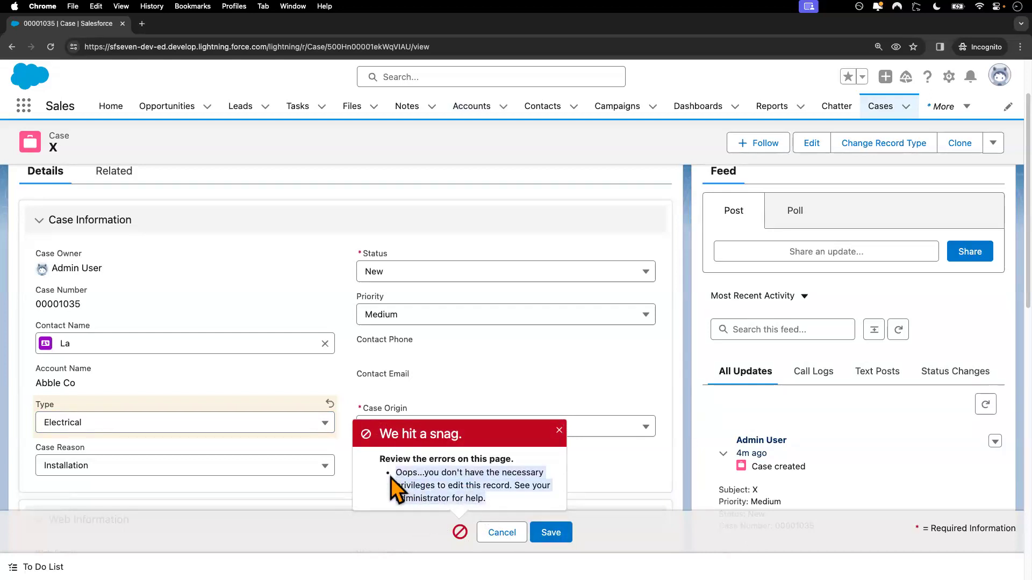
left_click(499, 531)
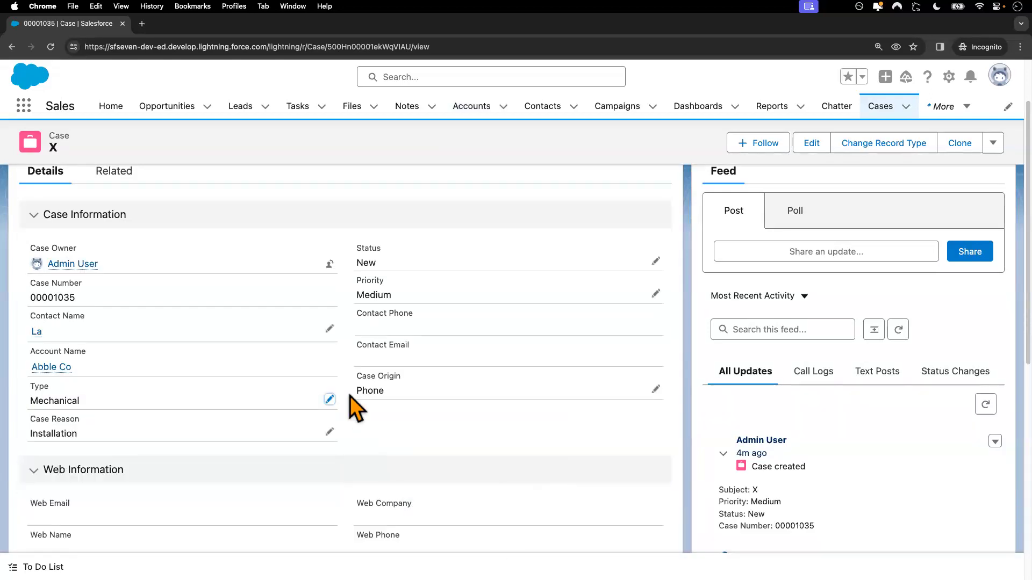
Step: In the admin session, set the Case Access of the North and Web account sharing rule to Read/Write, and save the rule
key("ctrl+Left")
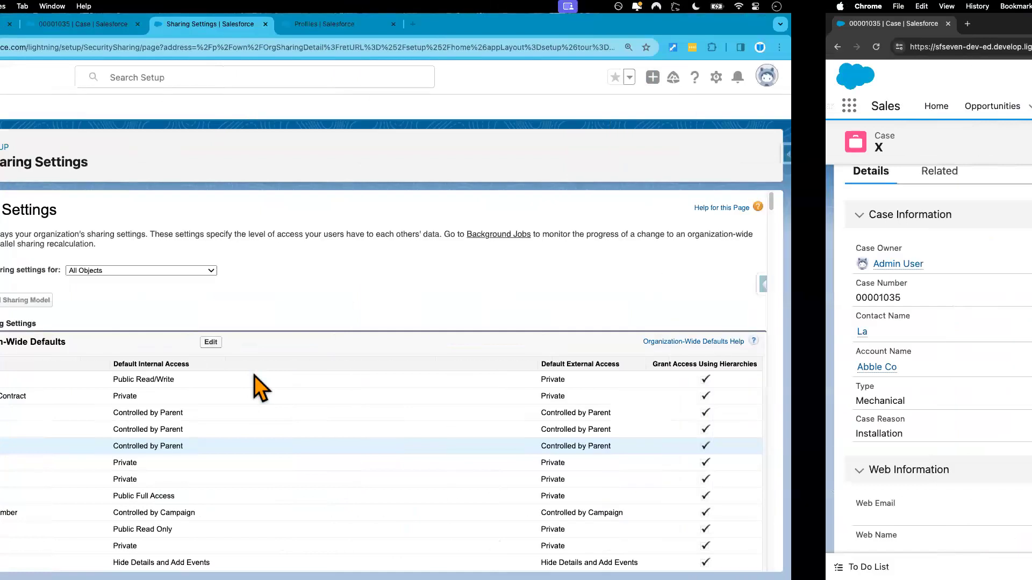
scroll(385, 467, "down", 1)
scroll(385, 466, "down", 20)
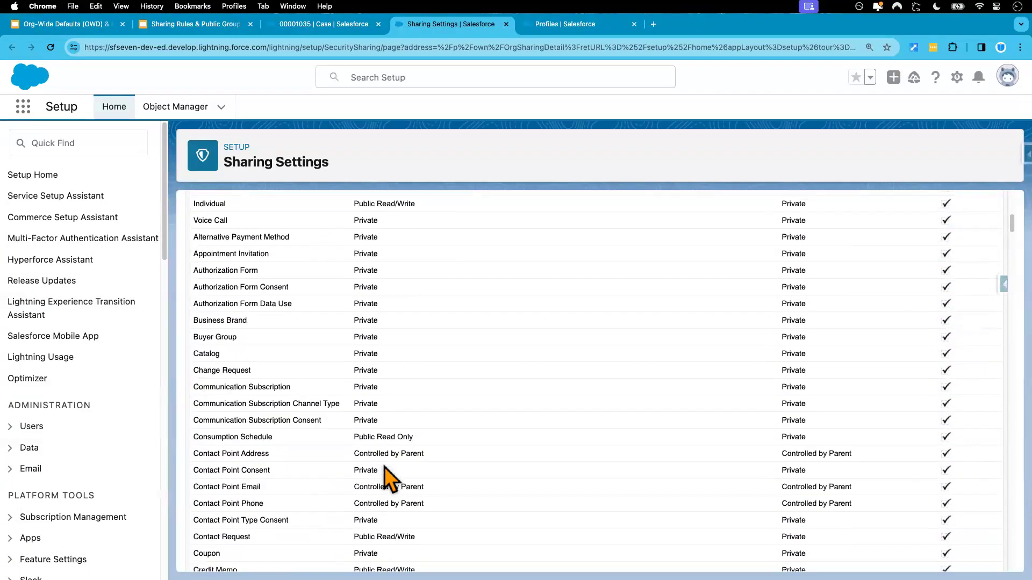
scroll(385, 466, "down", 10)
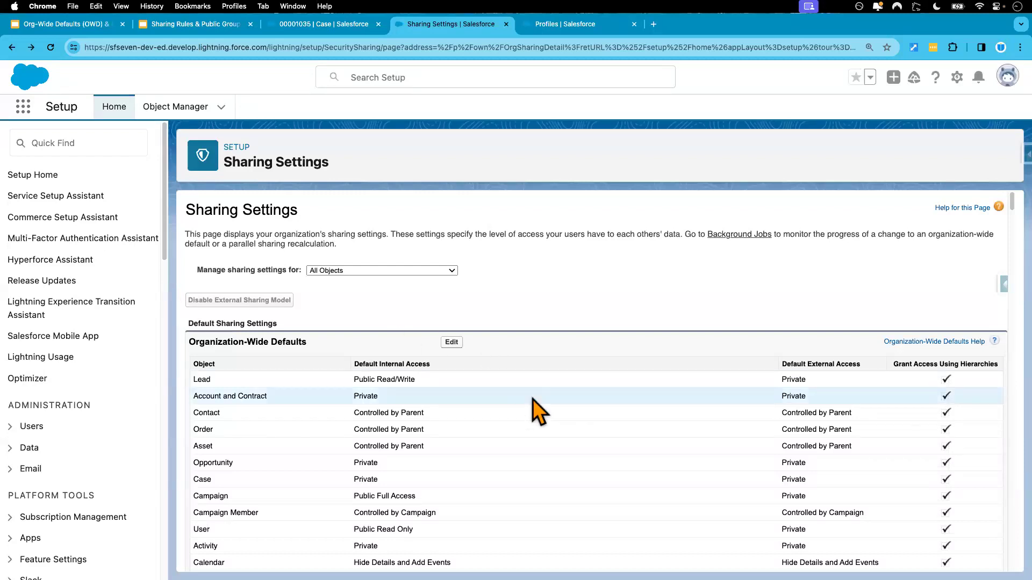
scroll(533, 398, "down", 3)
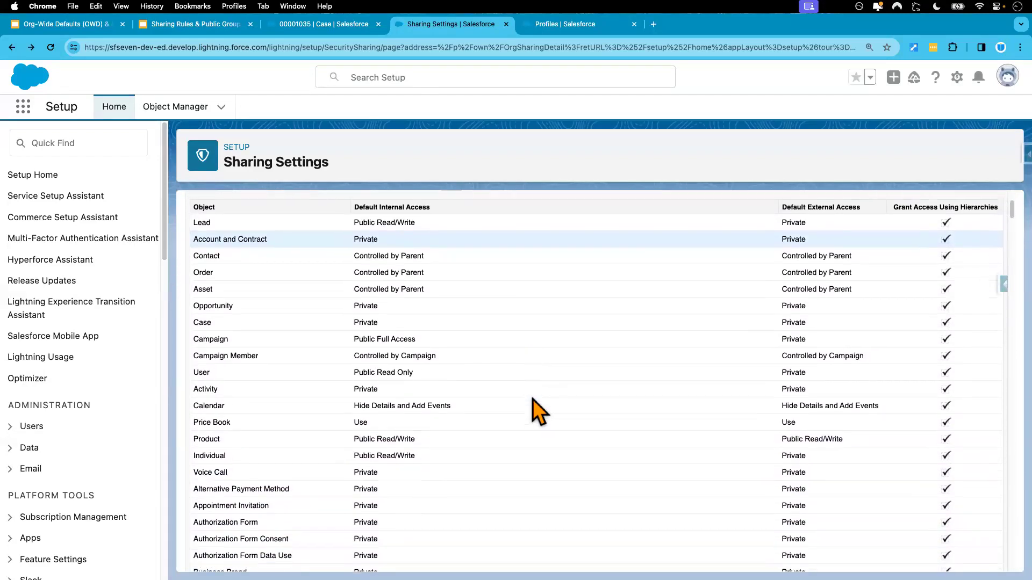
scroll(533, 398, "down", 15)
scroll(533, 398, "down", 20)
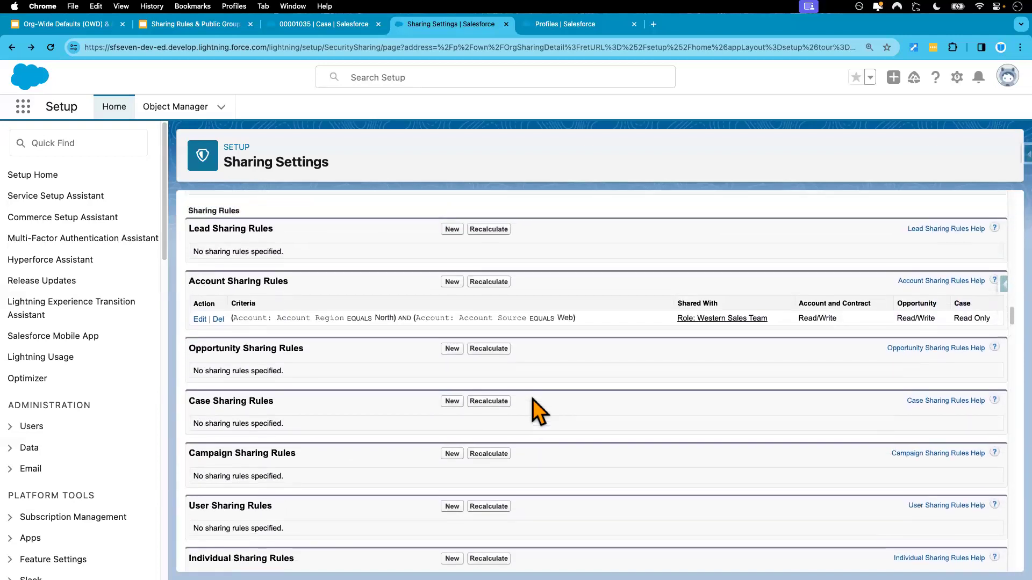
scroll(211, 321, "up", 1)
left_click(200, 322)
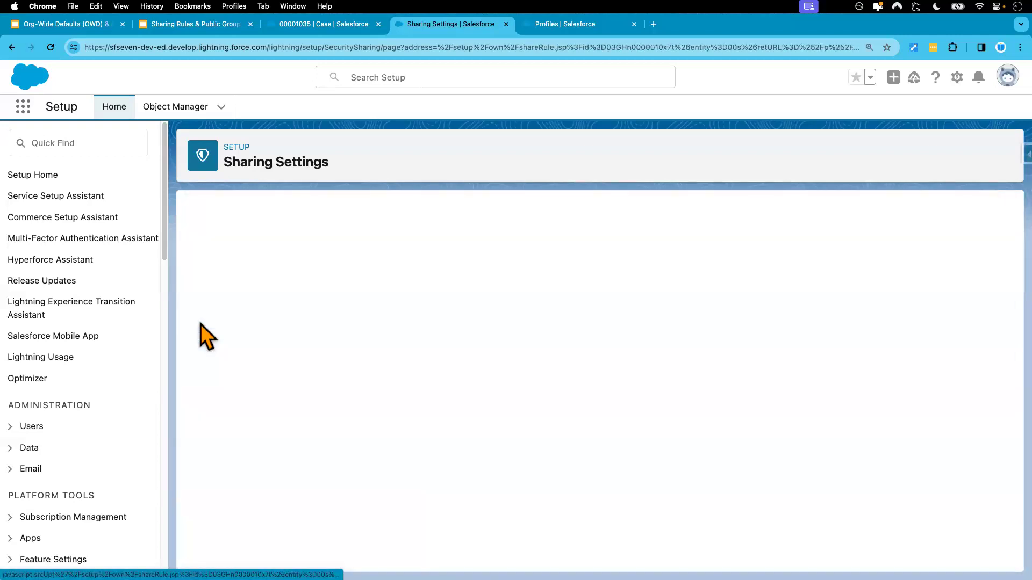
scroll(482, 473, "down", 5)
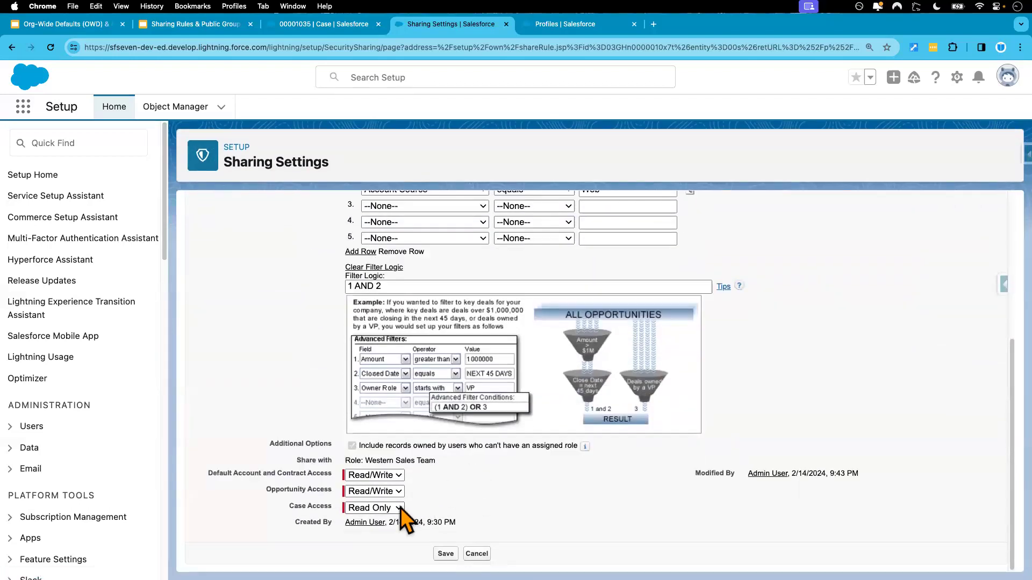
left_click(400, 508)
left_click(403, 524)
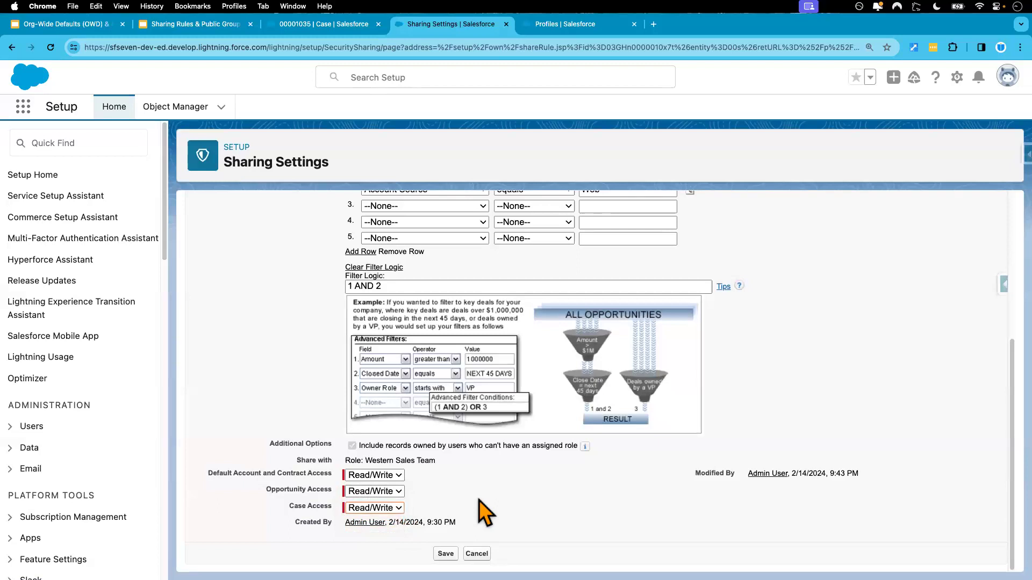
left_click(445, 553)
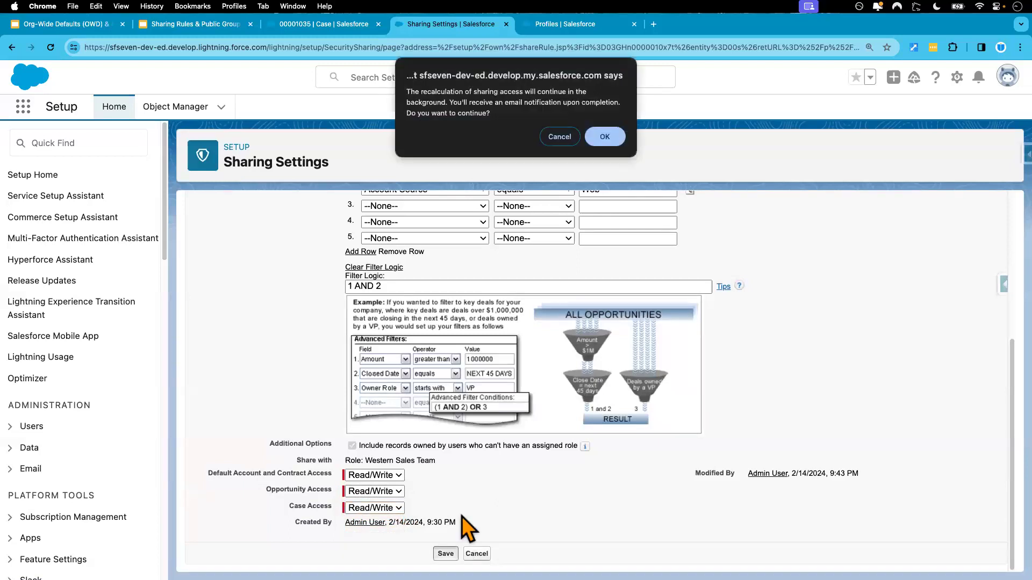
left_click(605, 137)
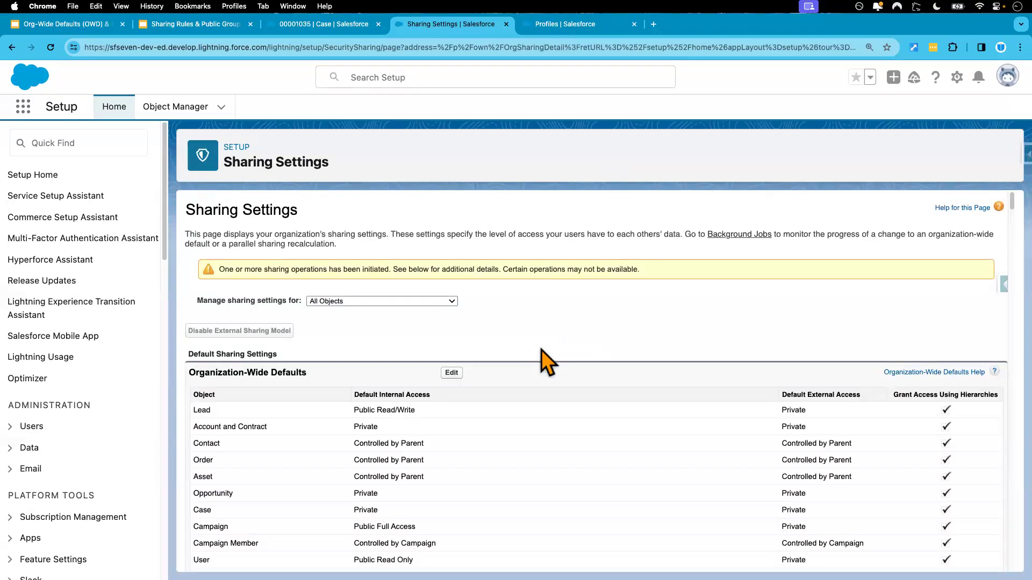
scroll(498, 463, "down", 1)
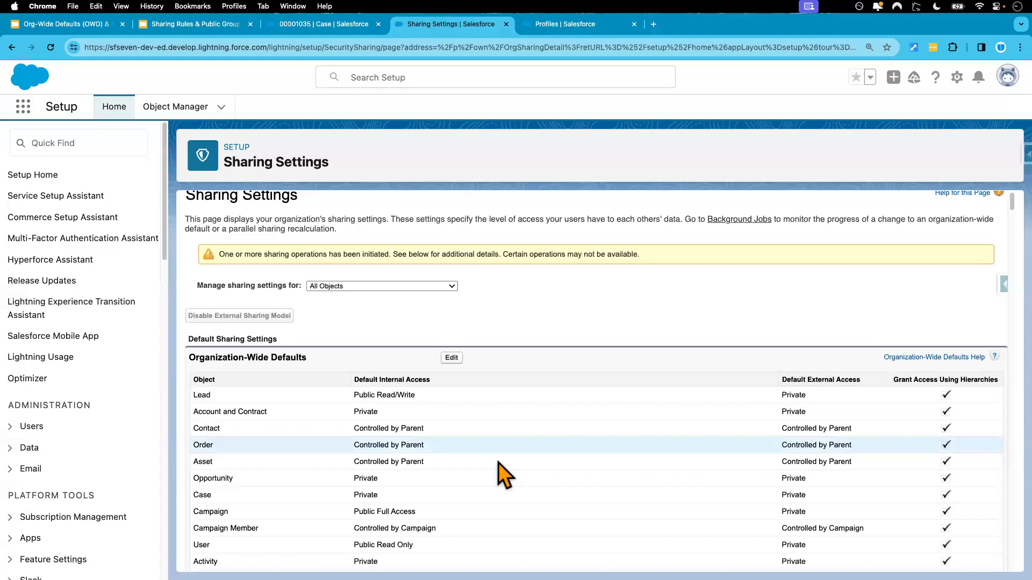
scroll(498, 462, "down", 1)
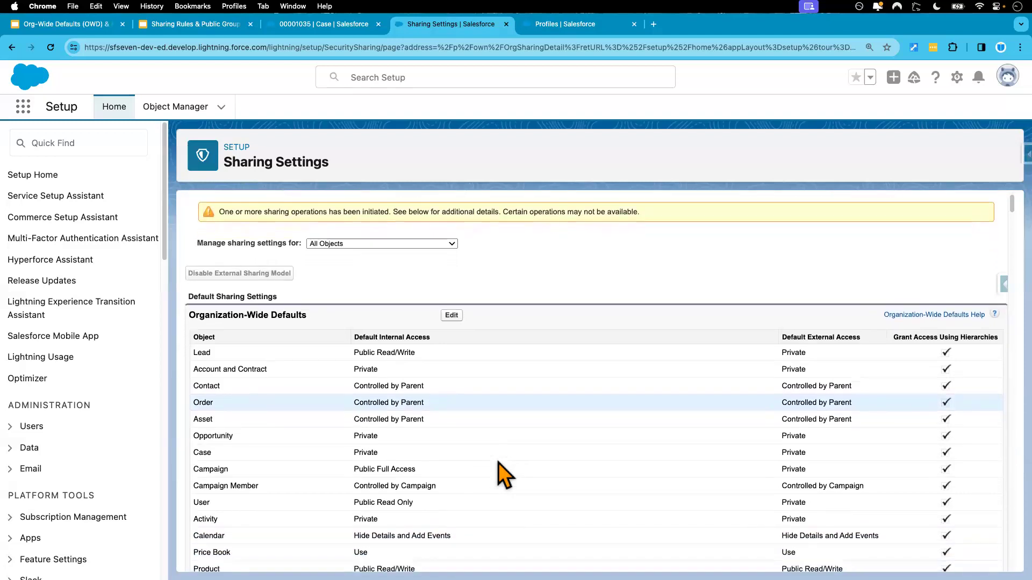
Step: Reload the case in the test user's session, and save its Type as Other
key("ctrl+Right")
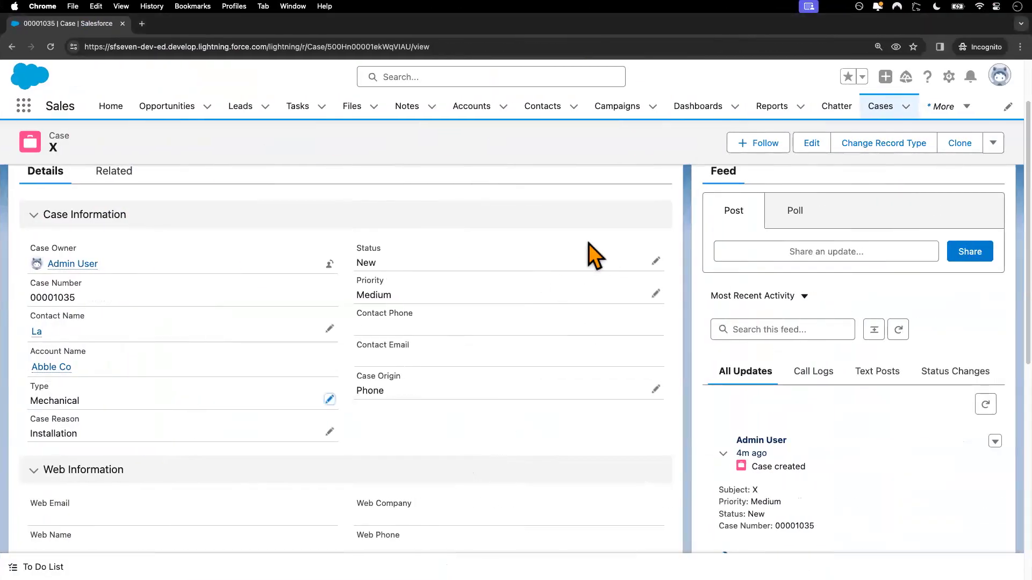
left_click(50, 48)
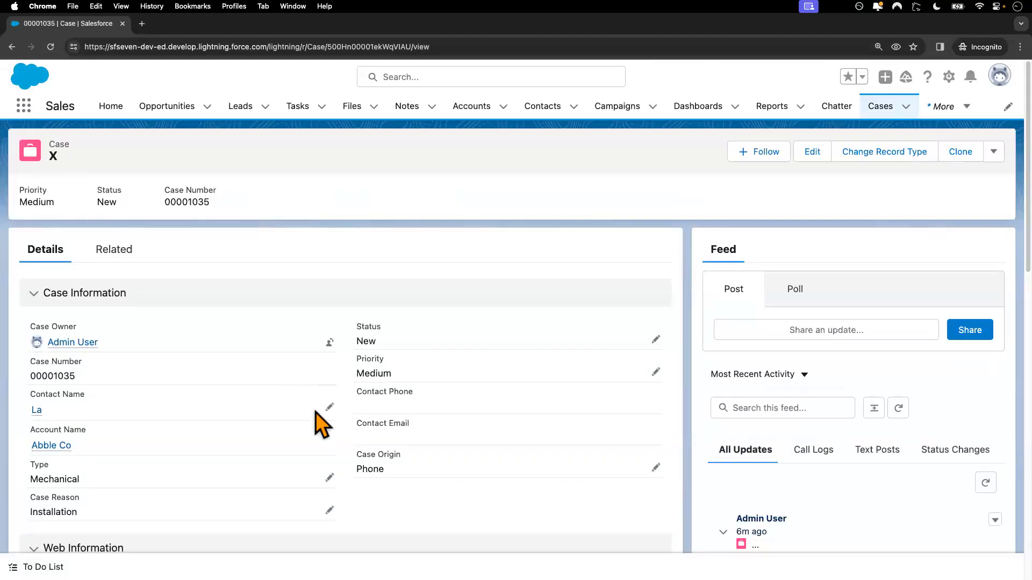
left_click(328, 404)
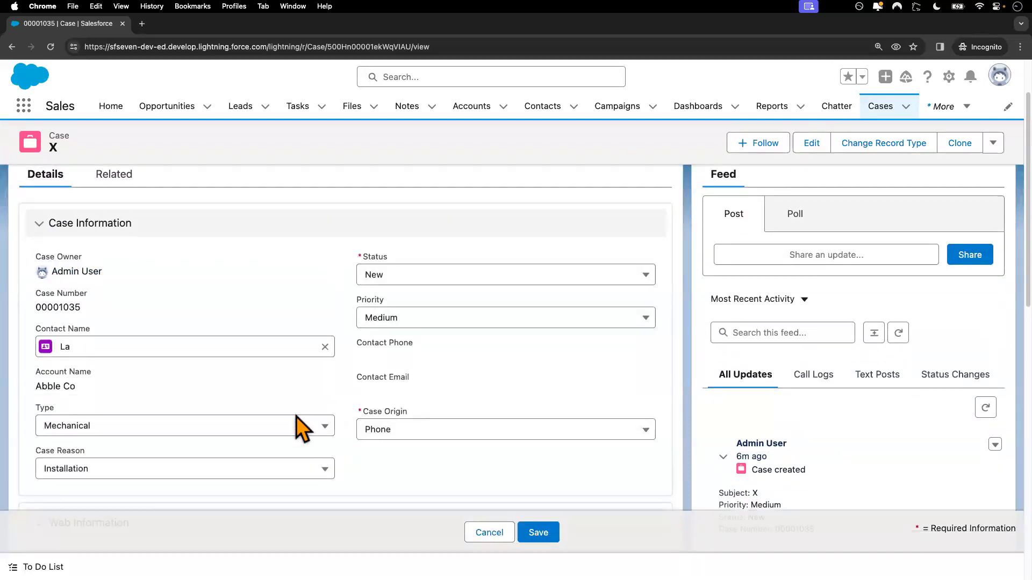
left_click(285, 433)
left_click(210, 398)
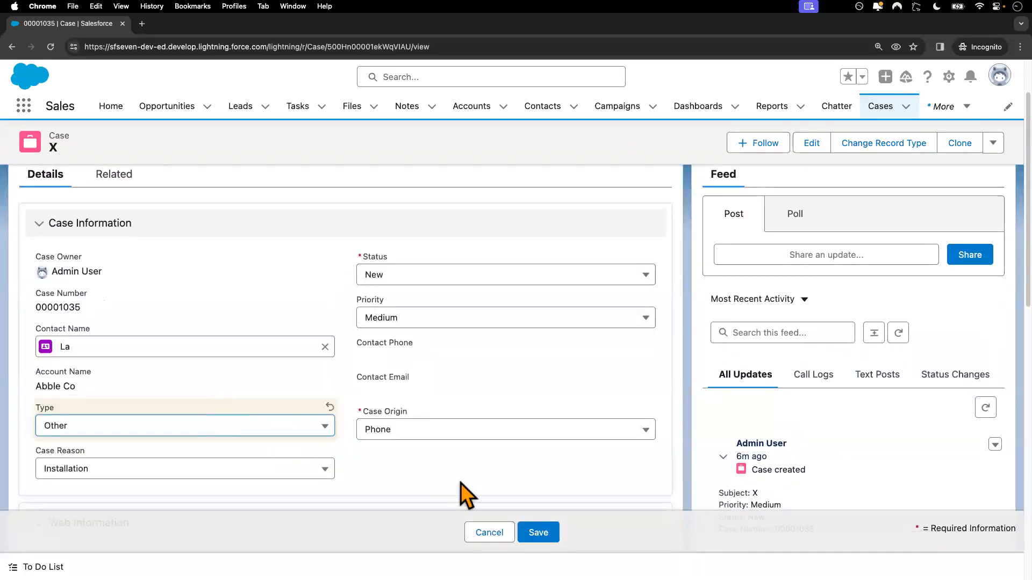
left_click(538, 532)
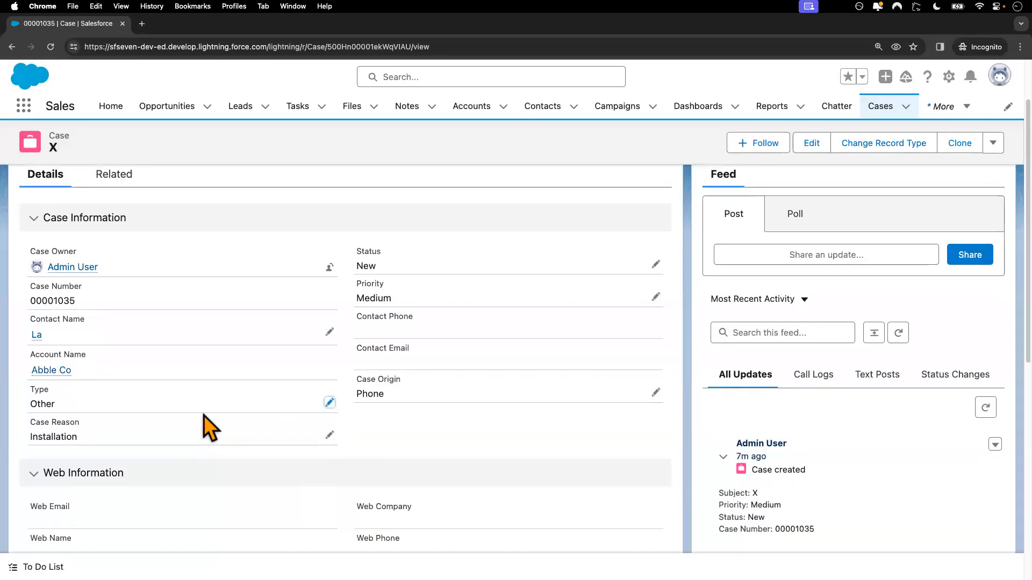
Step: Reload the admin's Sharing Settings and check the access levels listed for the account sharing rule
key("ctrl+Left")
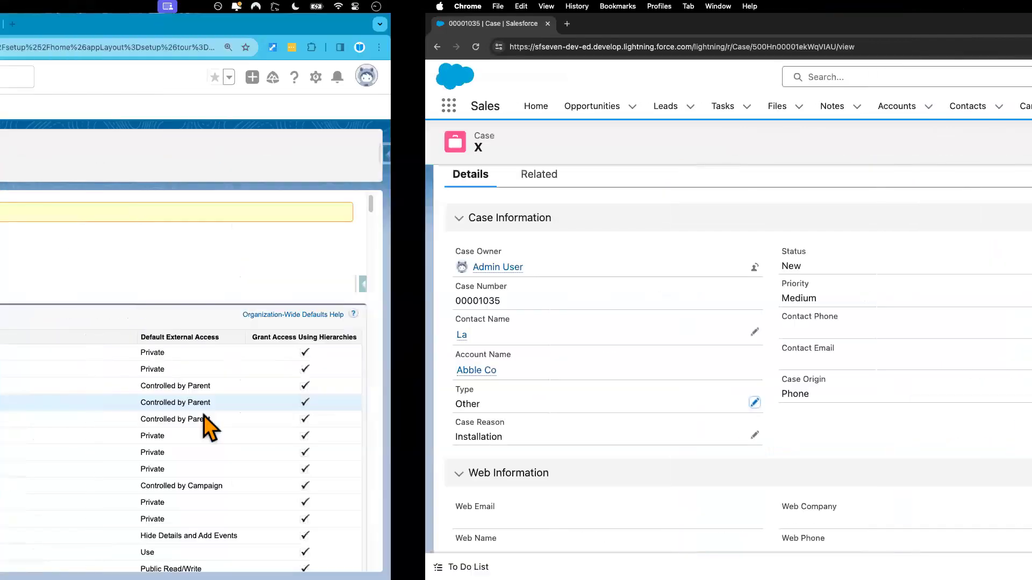
scroll(300, 440, "down", 20)
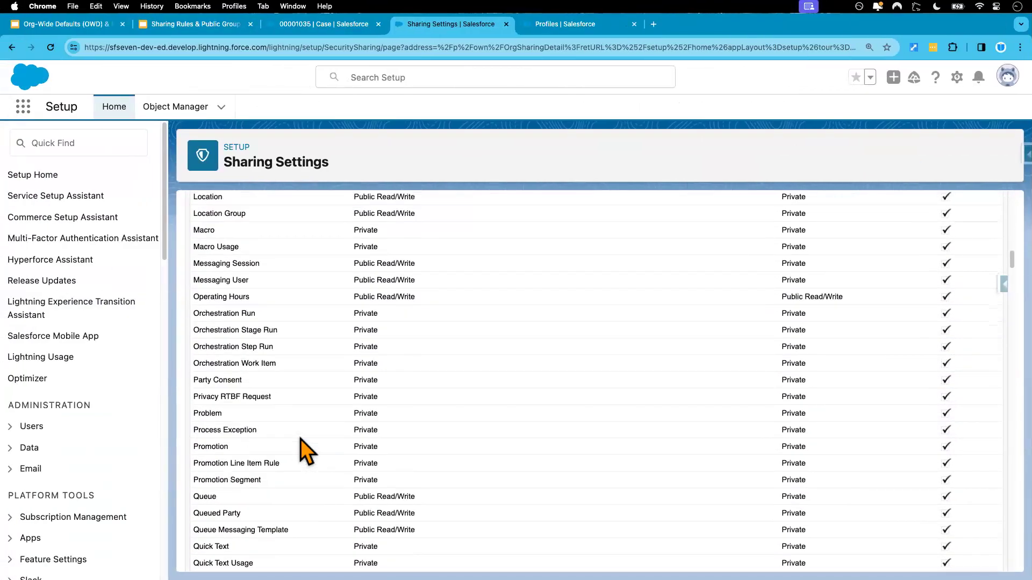
scroll(301, 439, "up", 6)
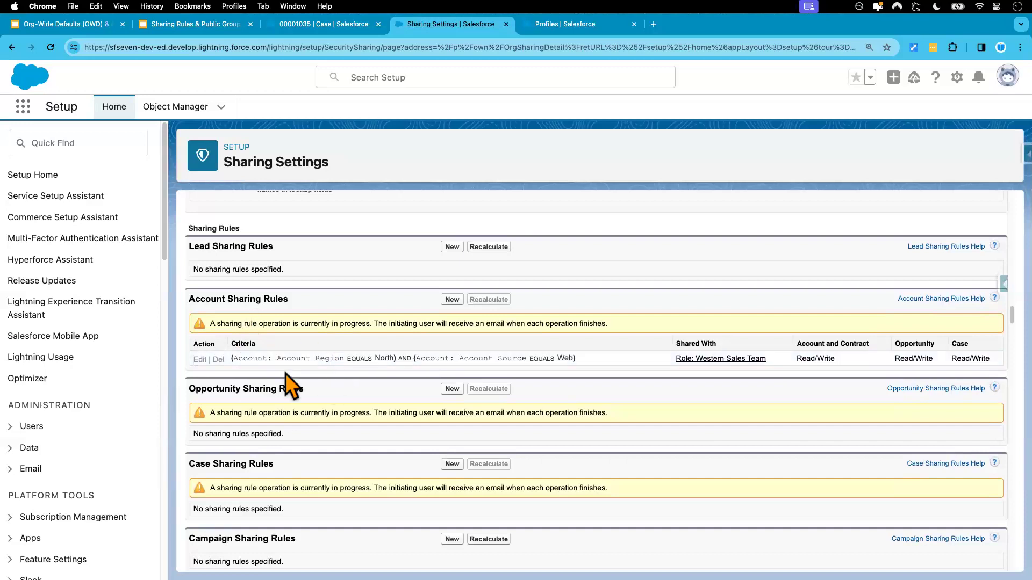
left_click(52, 48)
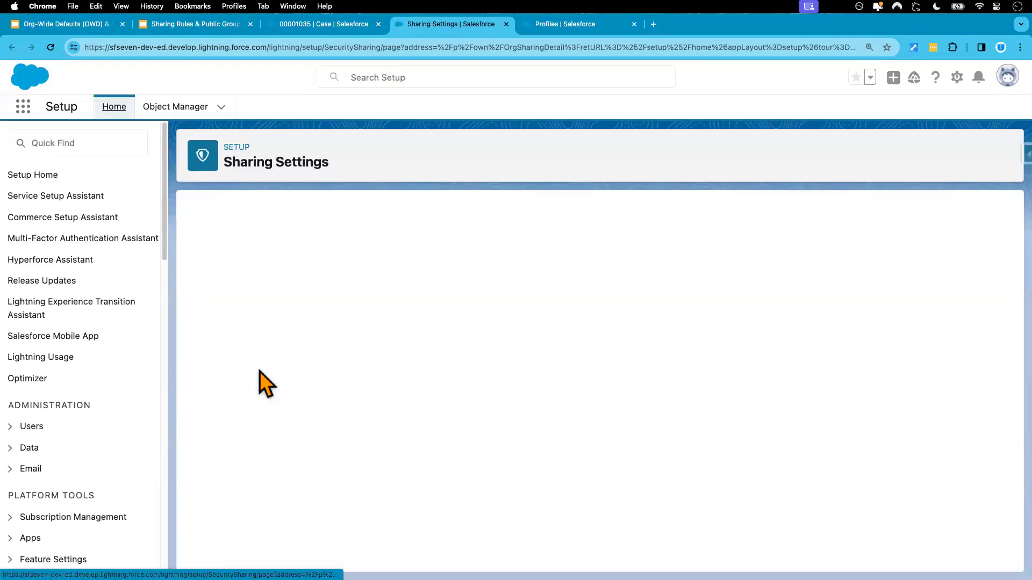
scroll(300, 454, "down", 3)
scroll(299, 447, "down", 20)
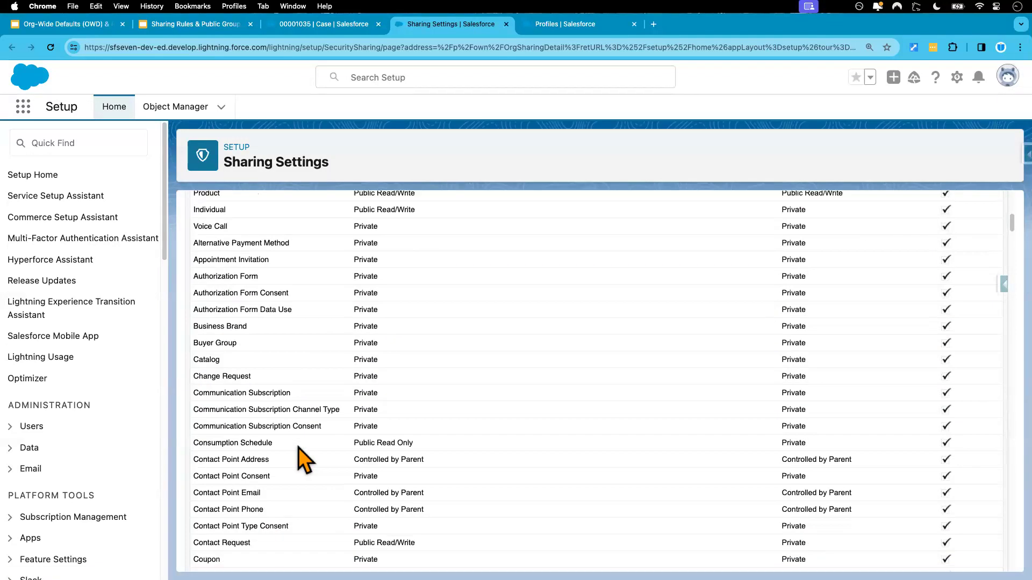
scroll(298, 447, "up", 1)
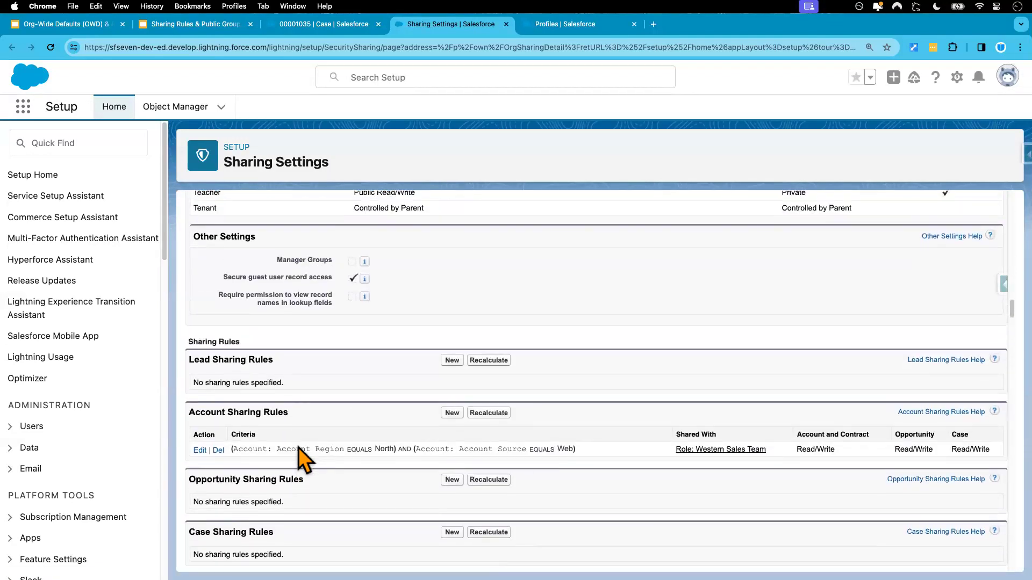
Step: Edit the North and Web account sharing rule to set both Opportunity Access and Case Access to Private, and save the rule
left_click(200, 445)
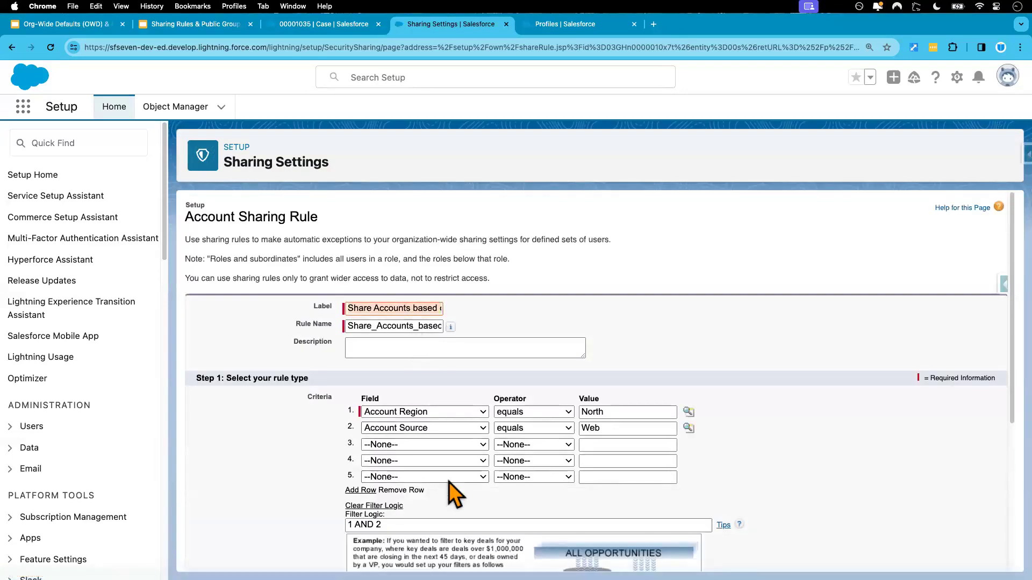
scroll(449, 482, "down", 5)
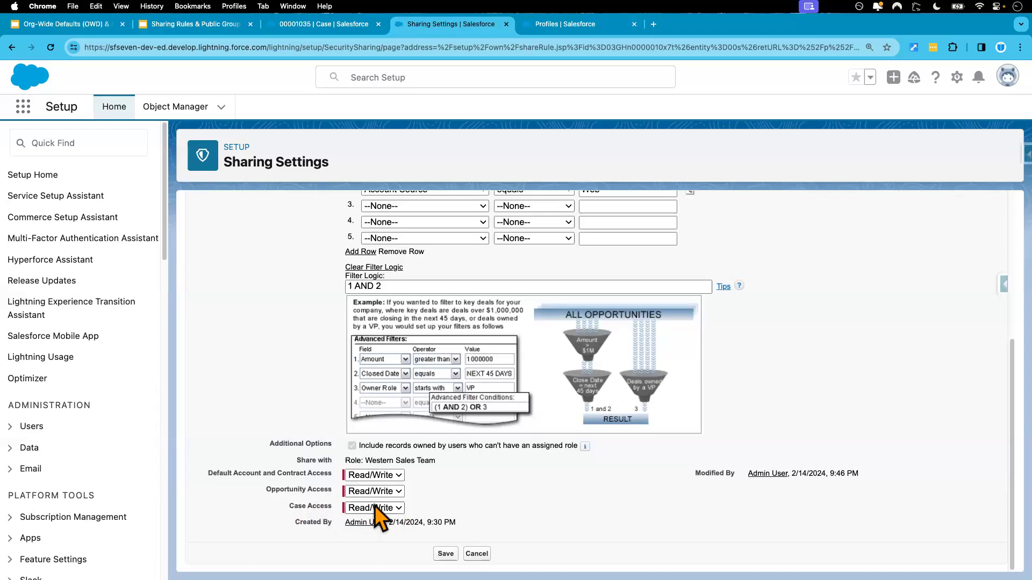
left_click(396, 510)
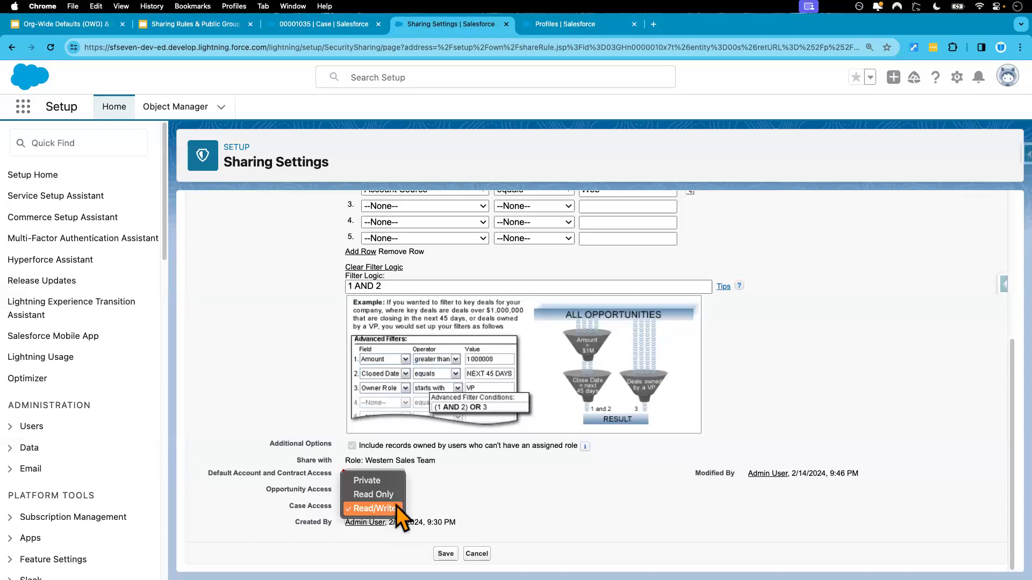
left_click(398, 507)
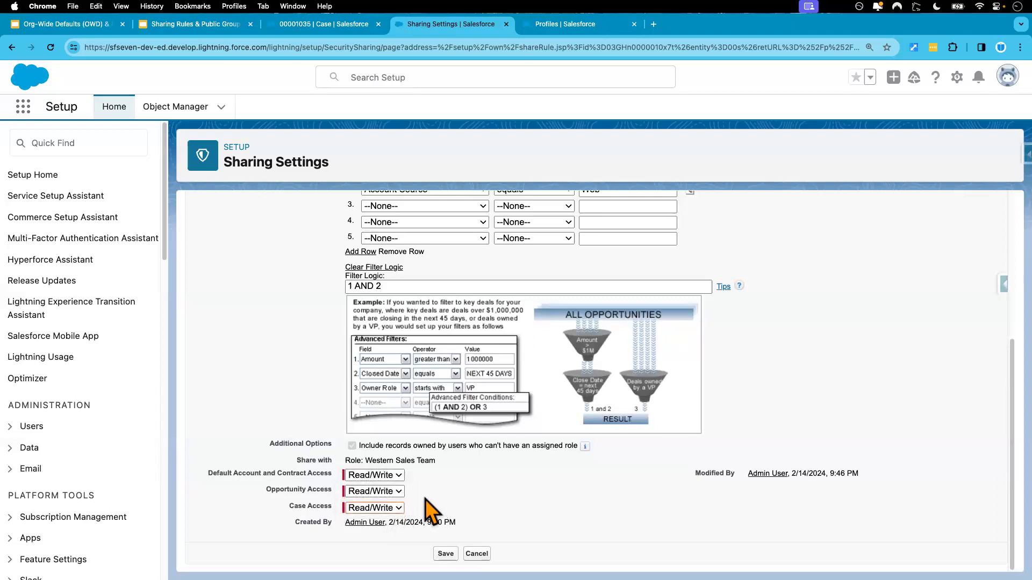
left_click(395, 493)
left_click(375, 459)
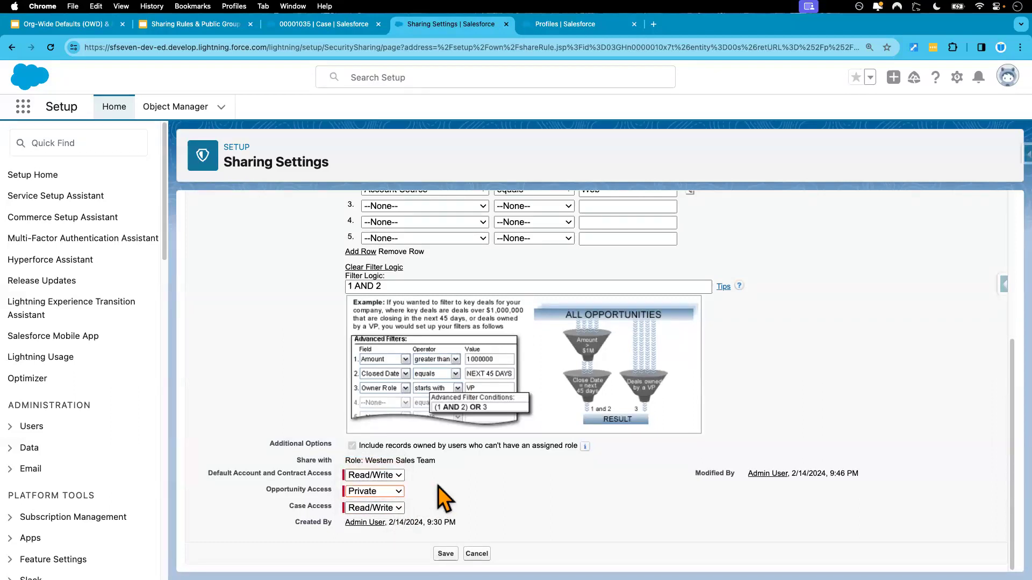
left_click(395, 508)
left_click(463, 488)
left_click(376, 508)
left_click(376, 476)
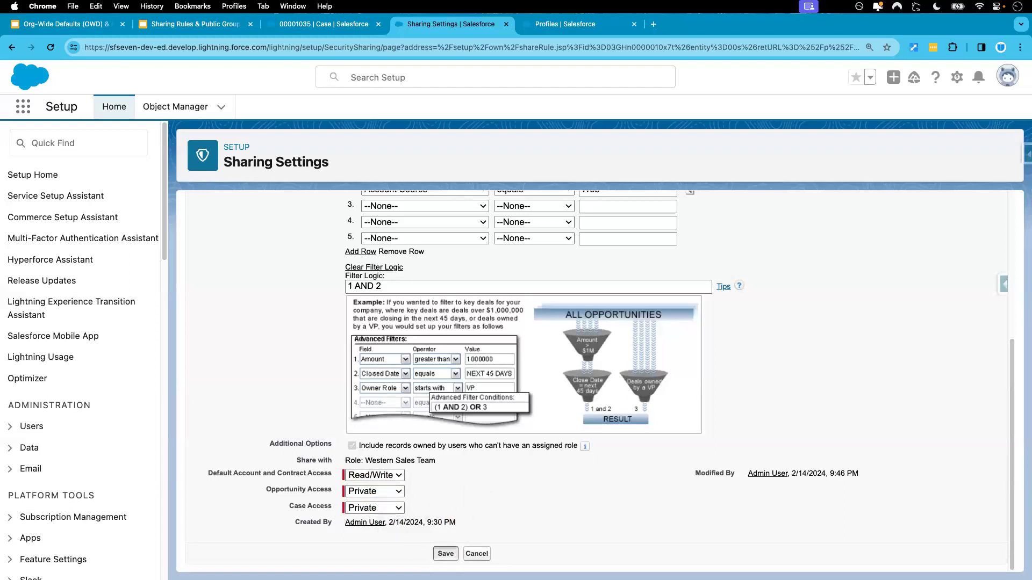
left_click(446, 554)
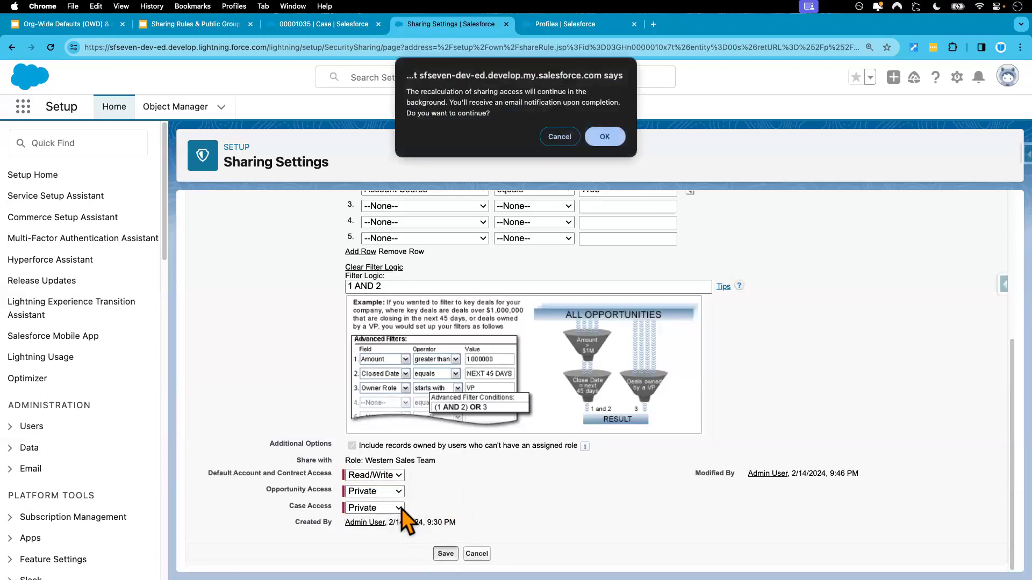
left_click(603, 141)
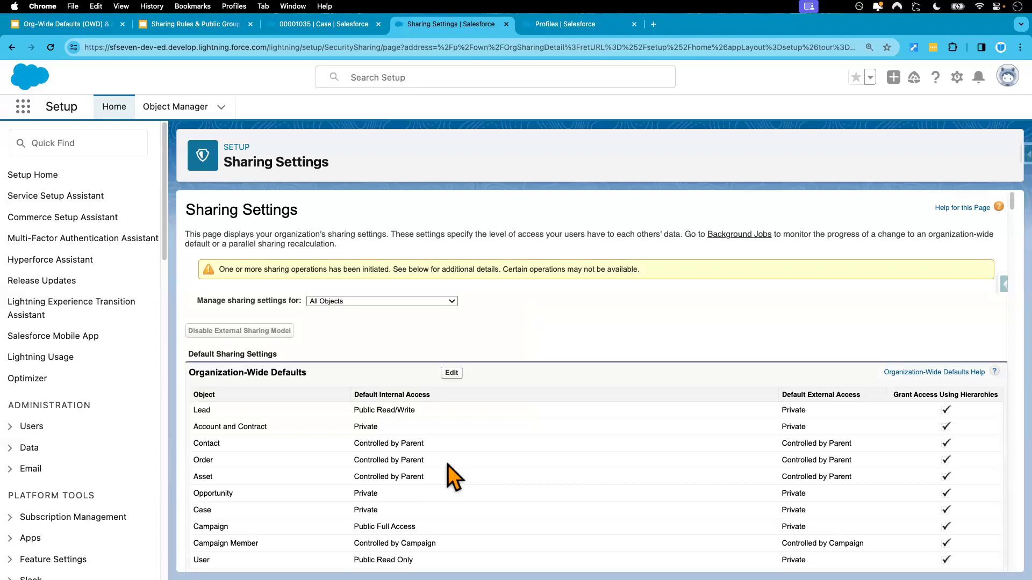
Step: Reload the admin's Sharing Settings, and reload the case record in the test user's session to check its access
left_click(51, 47)
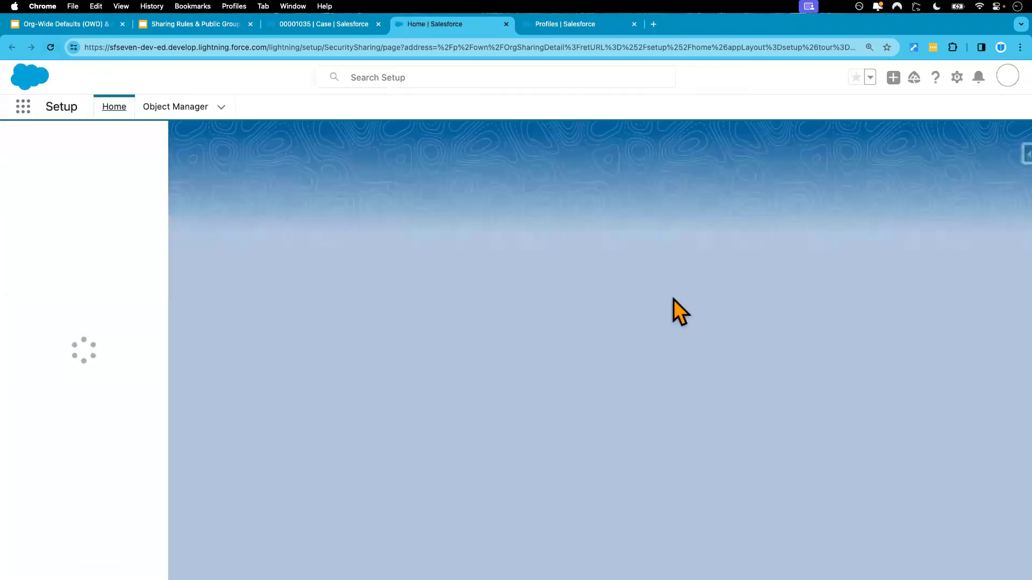
key("ctrl+Right")
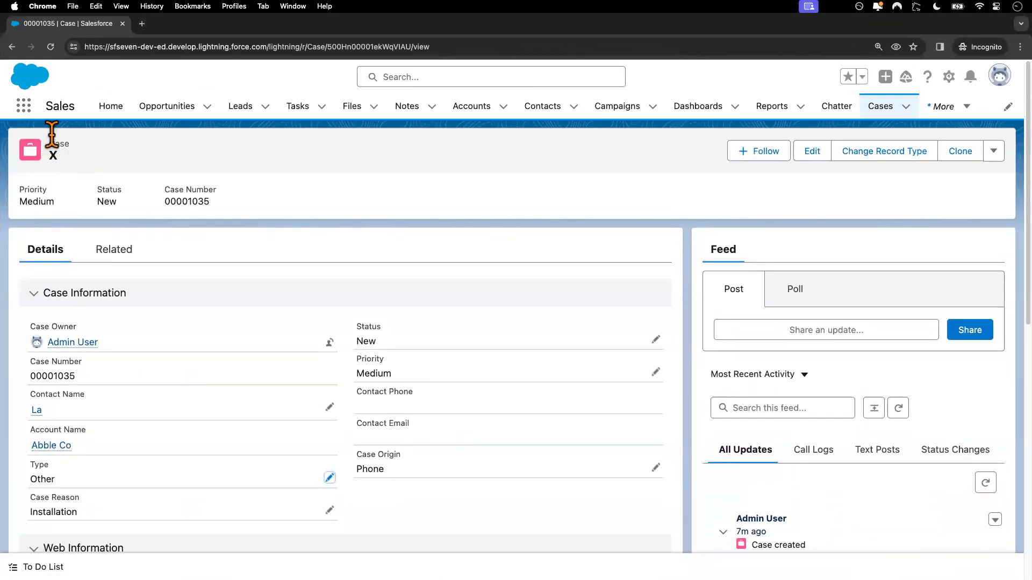
left_click(51, 48)
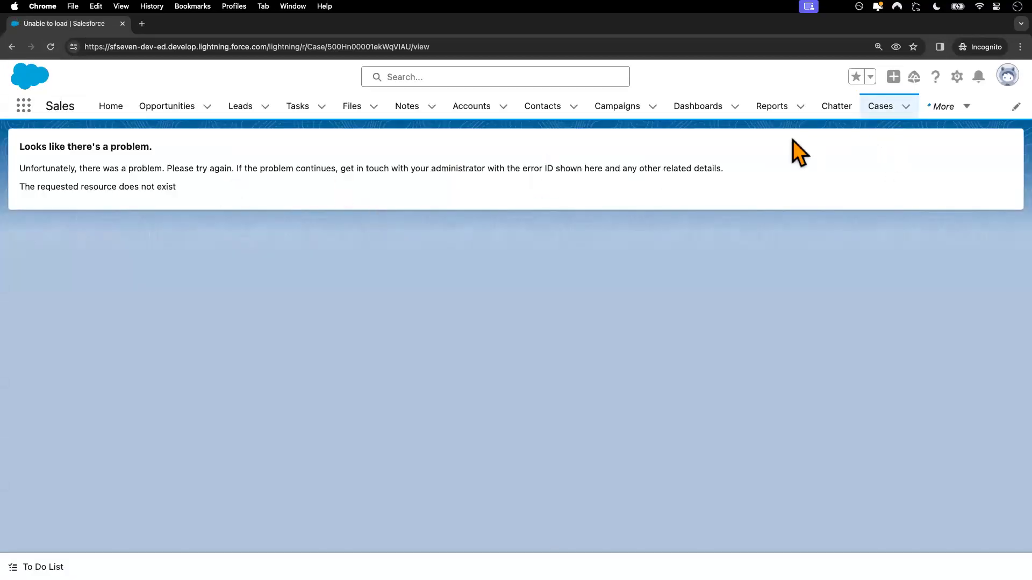
Step: Open the Abble Co account as the test user and check its related contacts, opportunities and cases
left_click(466, 109)
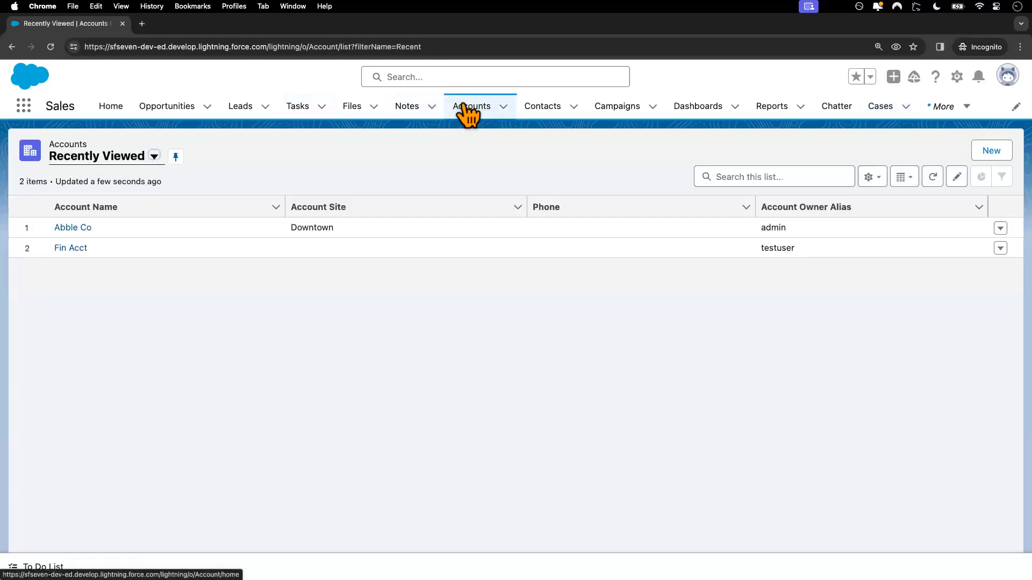
left_click(67, 228)
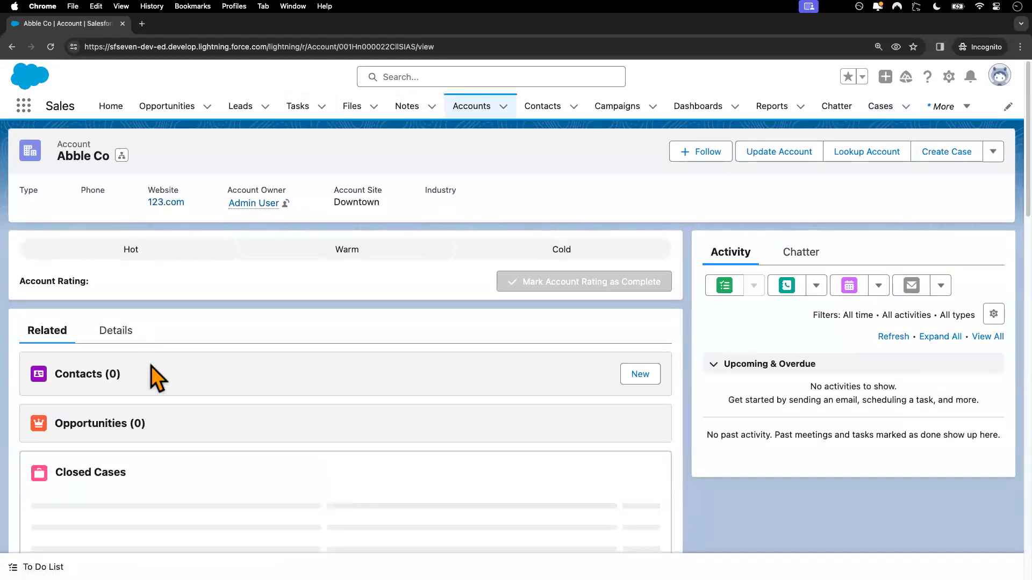
scroll(156, 379, "down", 2)
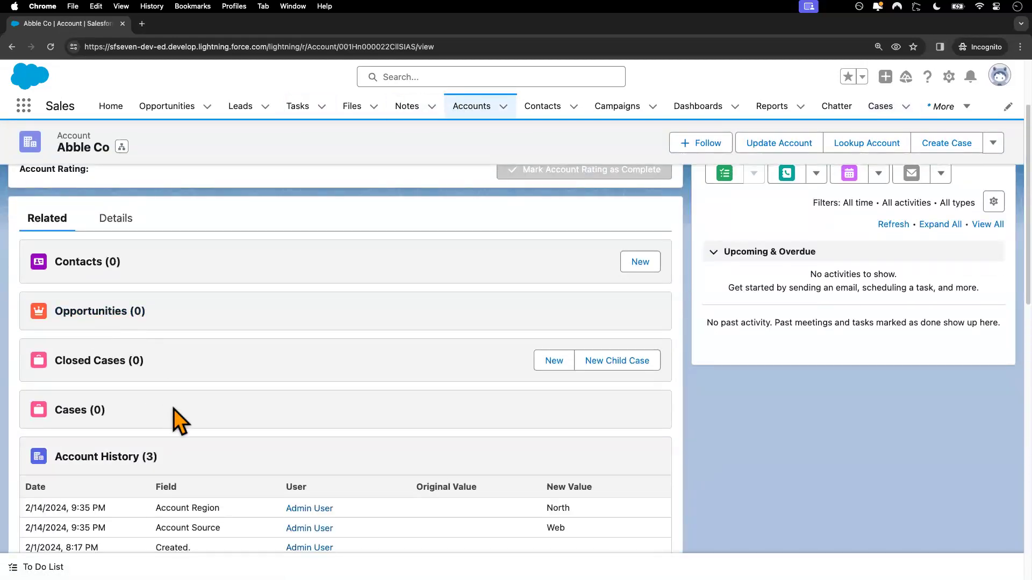
scroll(173, 409, "down", 2)
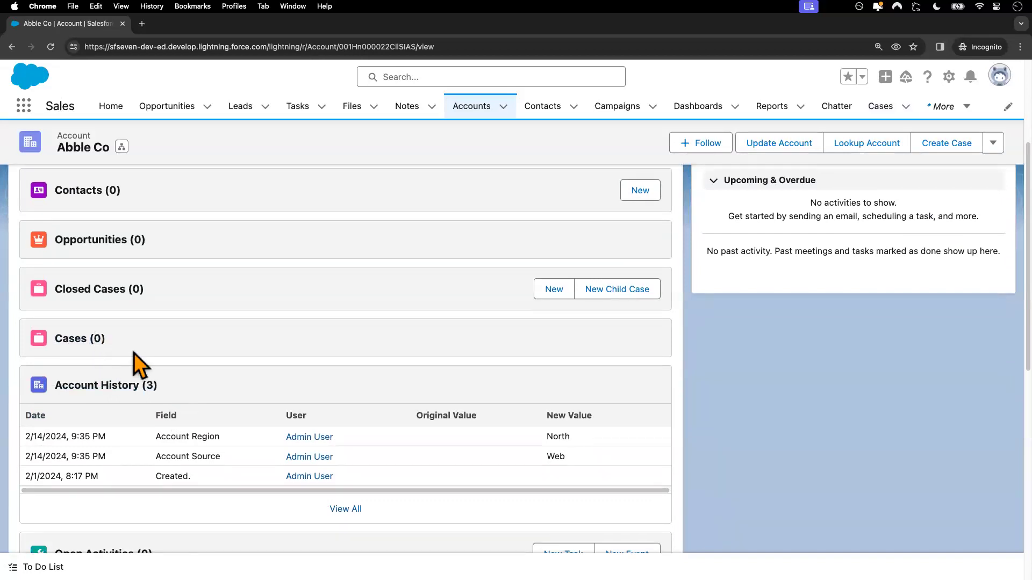